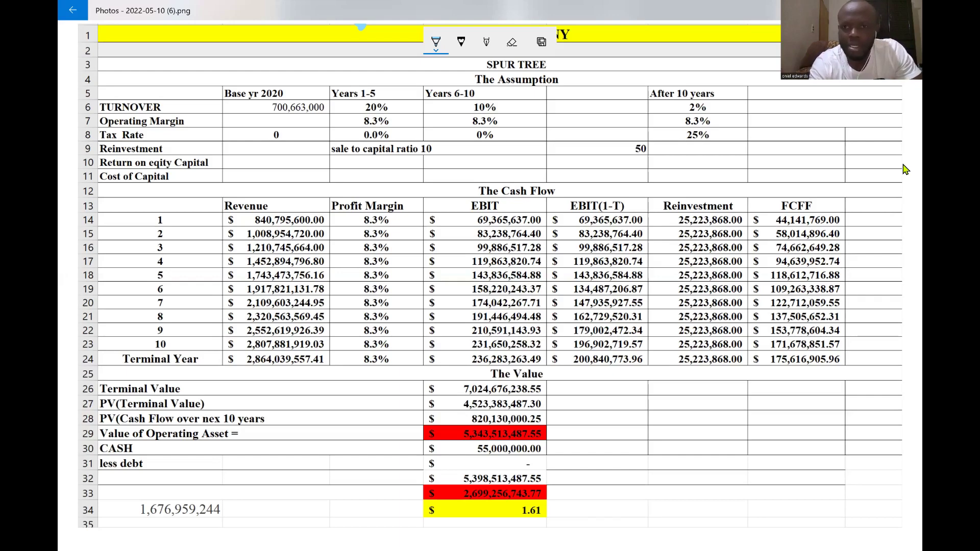
Bracket the Assumption, Cash Flow and Value sections on both sides with light blue pen strokes
mouse_move(705, 69)
mouse_down()
mouse_move(752, 62)
mouse_move(737, 163)
mouse_move(696, 178)
mouse_up()
mouse_move(142, 69)
mouse_down()
mouse_move(85, 83)
mouse_move(90, 189)
mouse_move(116, 202)
mouse_up()
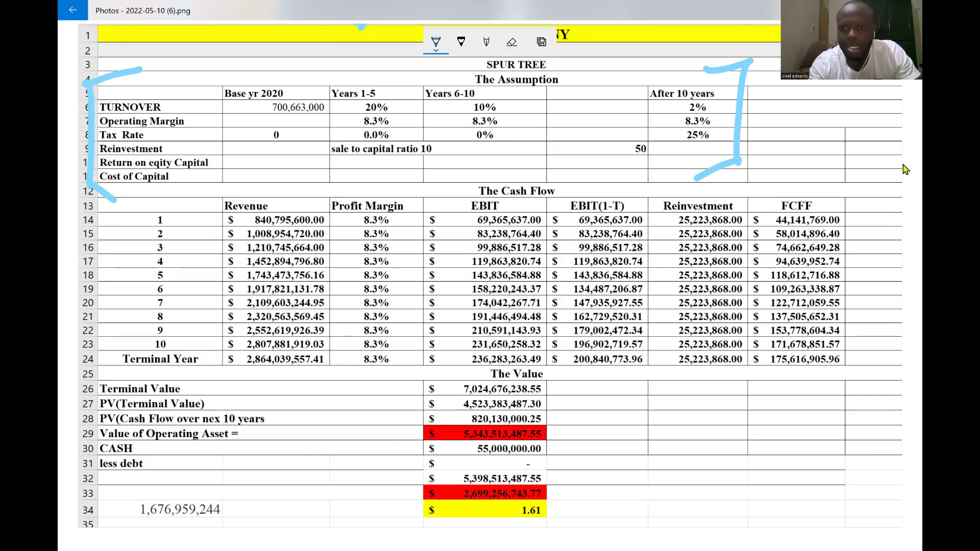
mouse_move(825, 189)
mouse_down()
mouse_move(860, 194)
mouse_move(869, 344)
mouse_move(809, 388)
mouse_up()
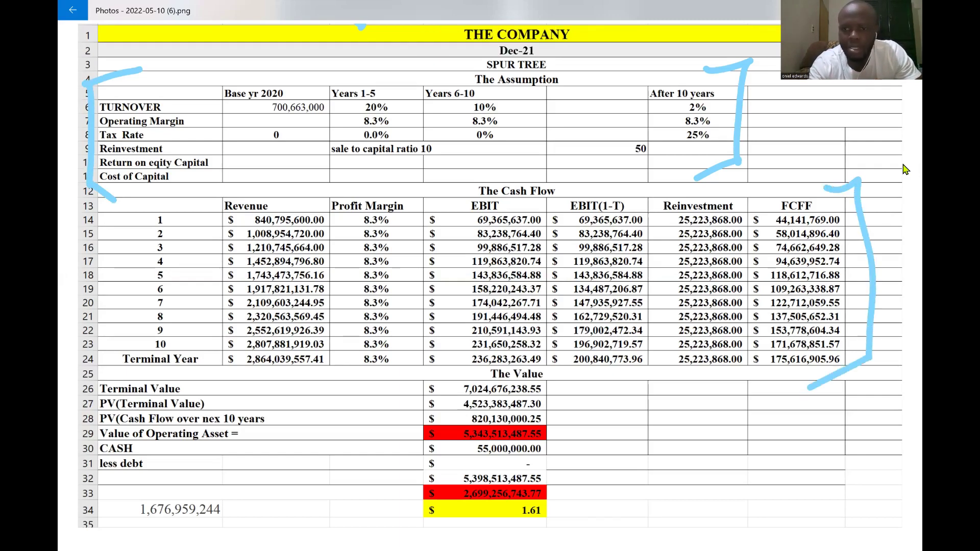
mouse_move(153, 195)
mouse_down()
mouse_move(87, 207)
mouse_move(80, 352)
mouse_move(135, 379)
mouse_up()
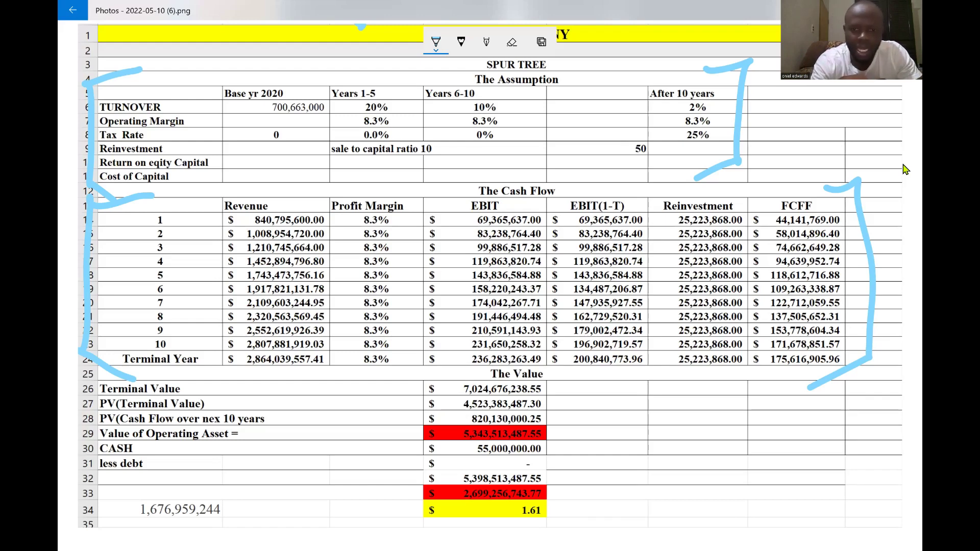
mouse_move(580, 386)
mouse_down()
mouse_move(616, 397)
mouse_move(610, 510)
mouse_move(578, 520)
mouse_up()
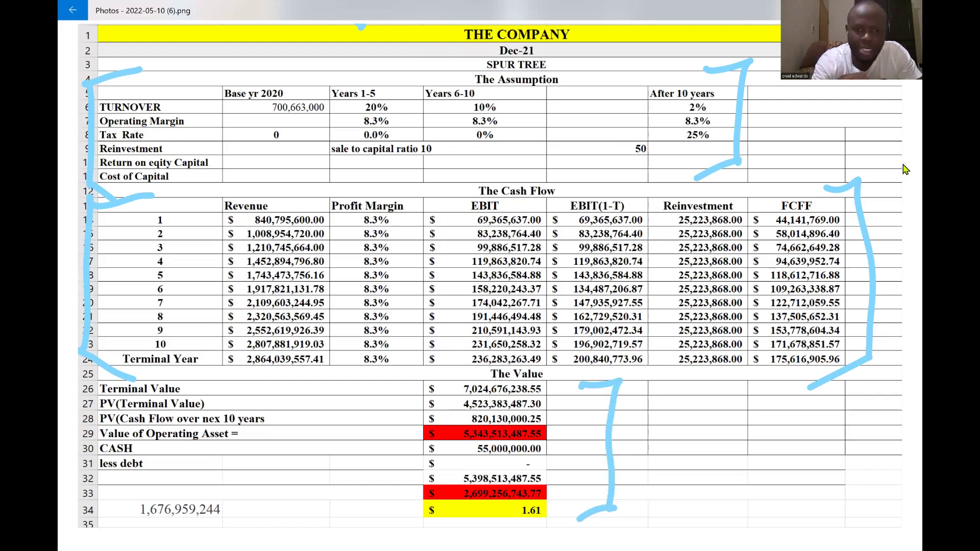
mouse_move(408, 383)
mouse_down()
mouse_move(352, 426)
mouse_move(370, 517)
mouse_move(386, 527)
mouse_up()
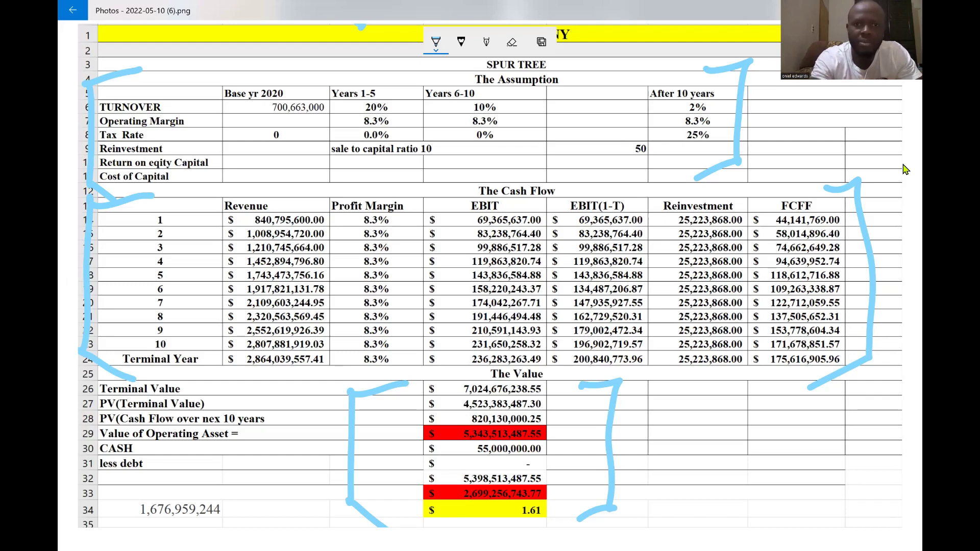
Erase the light blue brackets around the Assumption, Cash Flow and Value sections
click(512, 42)
click(738, 112)
click(869, 281)
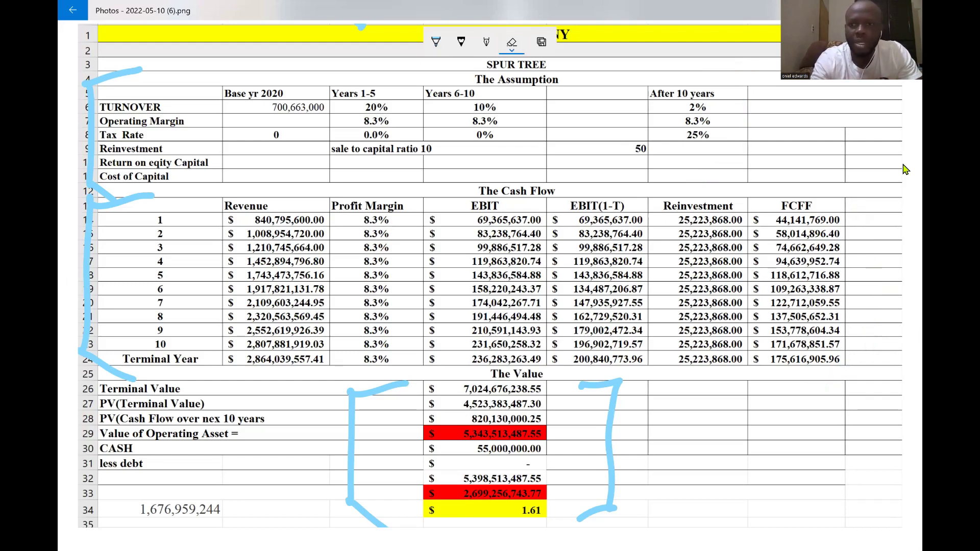
click(613, 450)
click(350, 449)
click(86, 286)
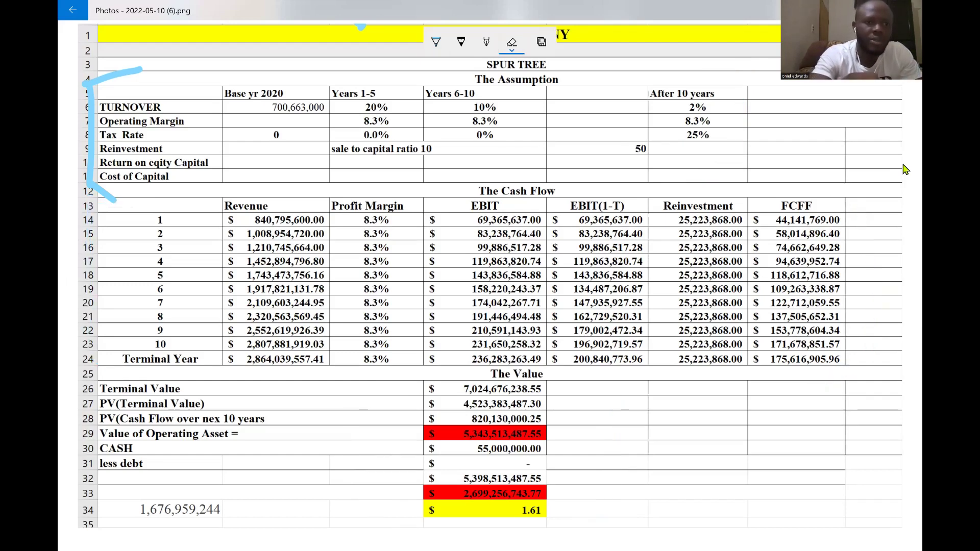
click(88, 132)
Set the pen to red, bracket the Base yr 2020 heading and draw an arrow from TURNOVER to its 700,663,000 value
click(436, 42)
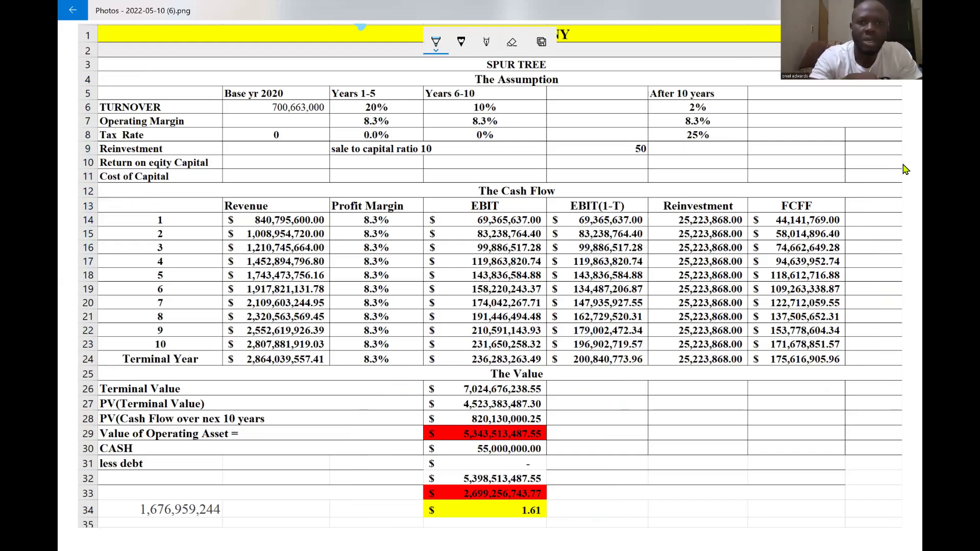
click(436, 42)
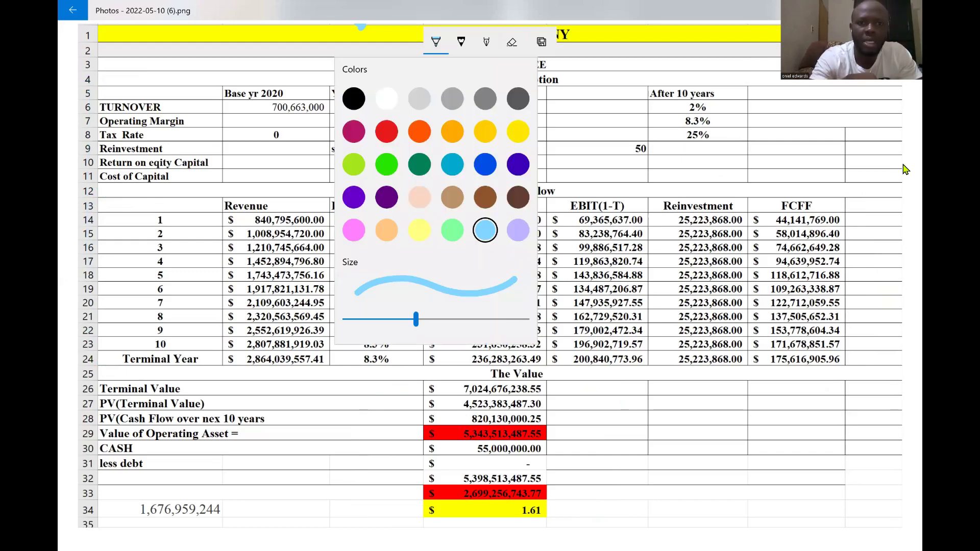
click(352, 133)
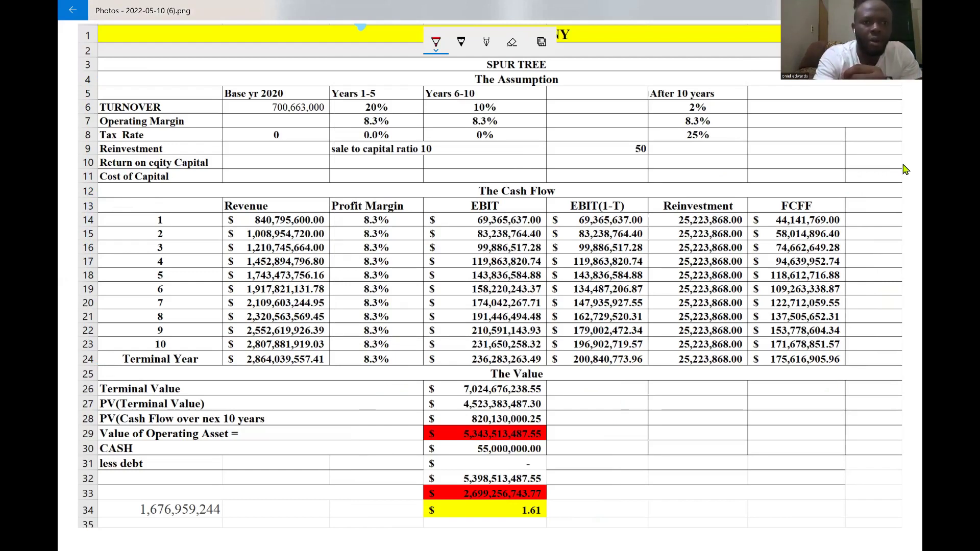
mouse_move(211, 92)
mouse_down()
mouse_move(212, 72)
mouse_move(263, 71)
mouse_move(324, 73)
mouse_move(322, 93)
mouse_up()
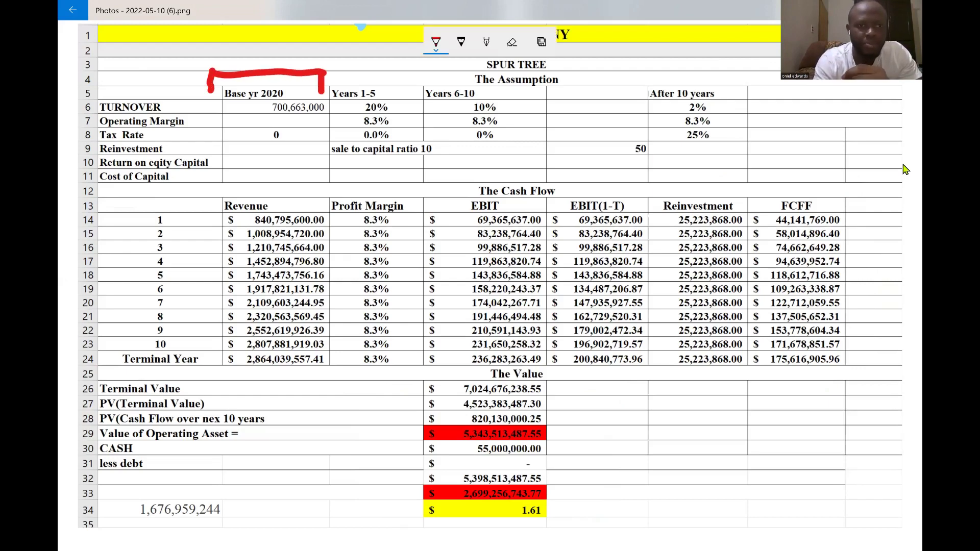
mouse_move(174, 106)
mouse_down()
mouse_move(221, 116)
mouse_move(214, 127)
mouse_up()
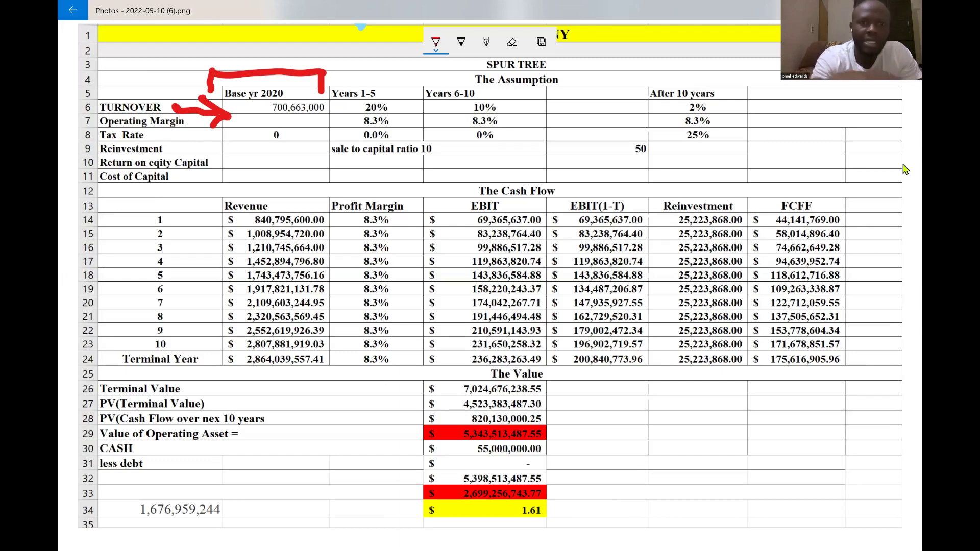
Bracket the Years 1-5 heading in red and mark both sides of its 20% turnover growth
mouse_move(336, 77)
mouse_down()
mouse_move(350, 65)
mouse_move(411, 61)
mouse_move(414, 84)
mouse_up()
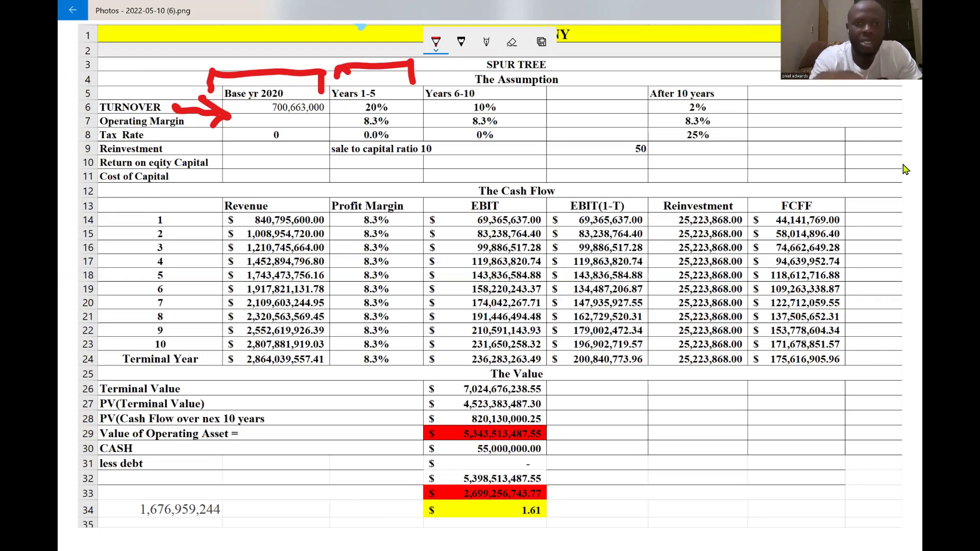
drag(352, 105, 344, 119)
drag(409, 91, 417, 123)
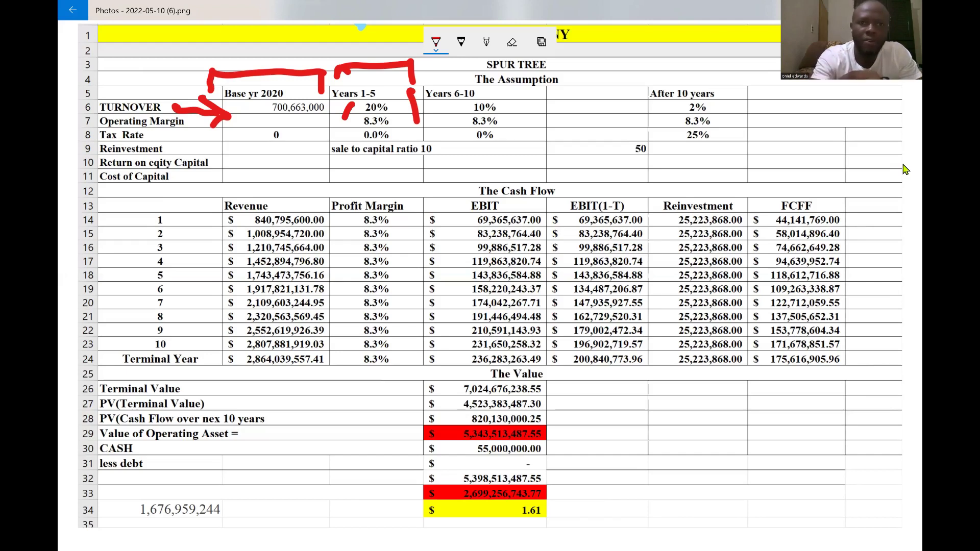
Draw red brackets over Years 6-10 and After 10 years, with an arrow pointing to the 2% turnover growth
mouse_move(430, 95)
mouse_down()
mouse_move(432, 65)
mouse_move(452, 62)
mouse_move(535, 65)
mouse_move(546, 95)
mouse_up()
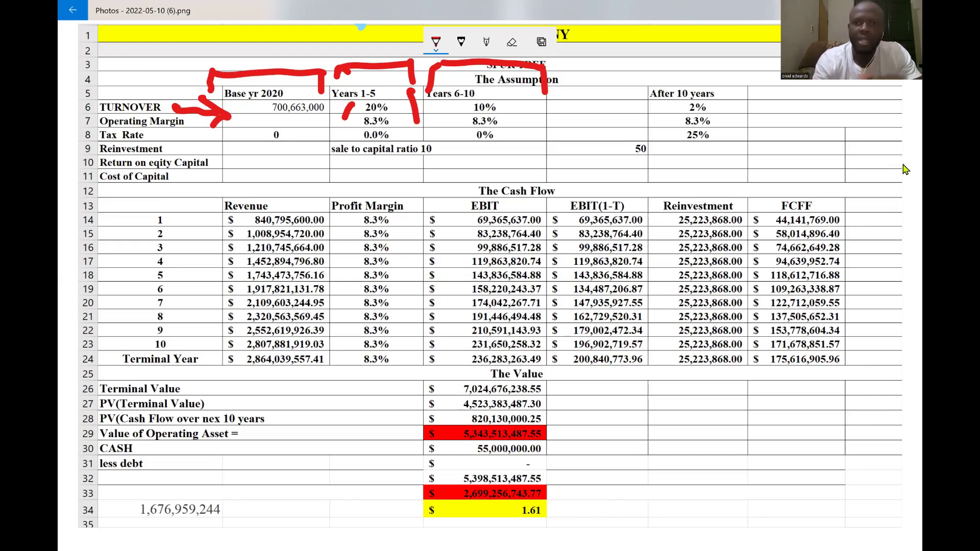
mouse_move(626, 63)
mouse_down()
mouse_move(613, 93)
mouse_move(669, 61)
mouse_move(748, 59)
mouse_move(747, 102)
mouse_up()
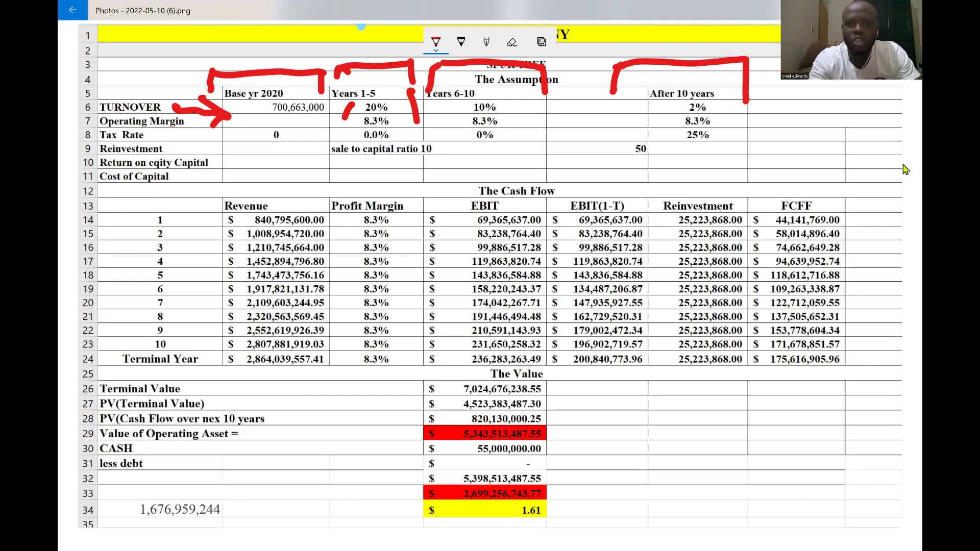
mouse_move(567, 102)
mouse_down()
mouse_move(651, 109)
mouse_move(625, 120)
mouse_up()
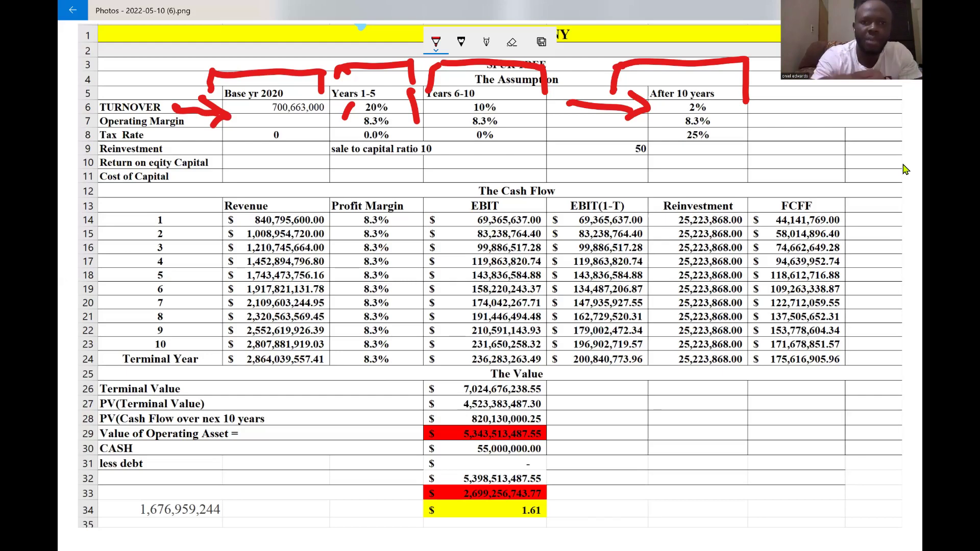
Set the pen to light green and mark the Operating Margin row with a double-headed arrow and a line through After 10 years
click(436, 42)
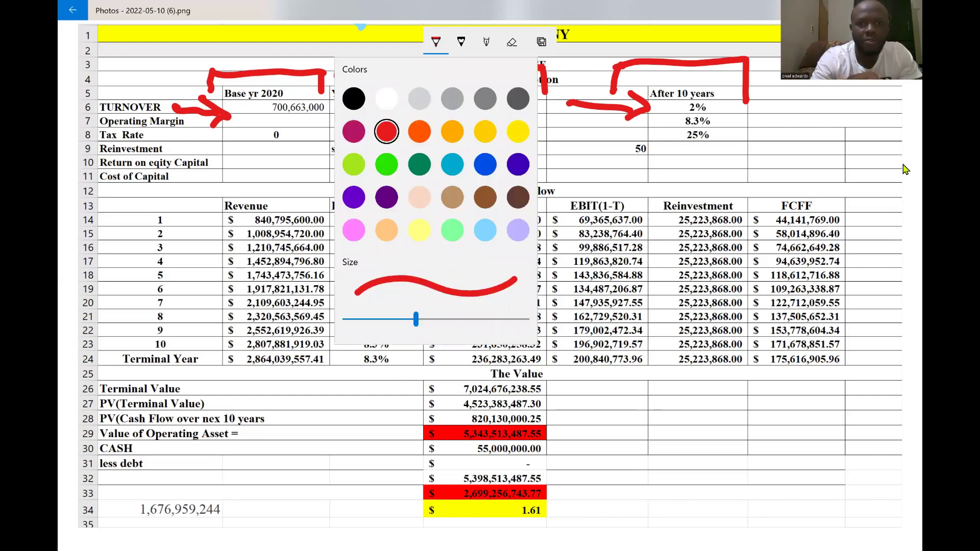
click(906, 170)
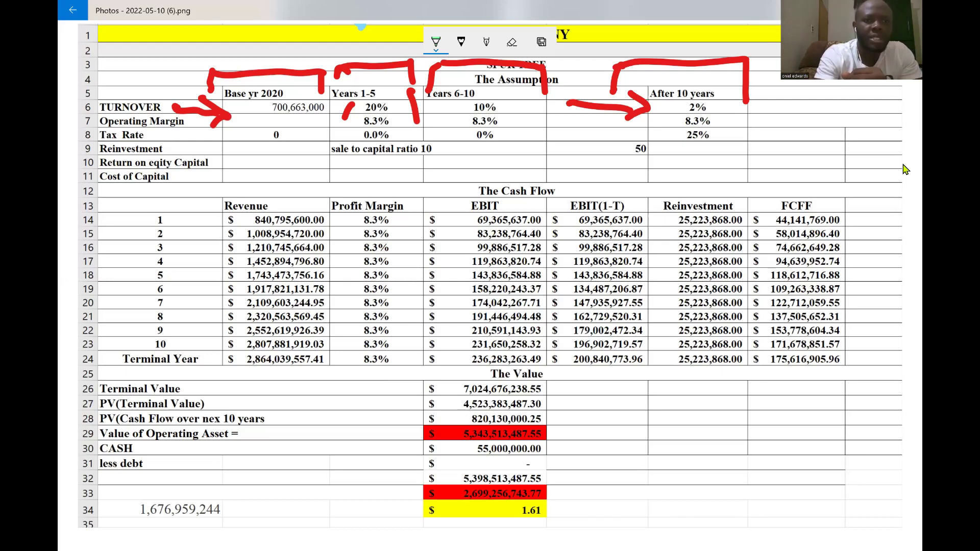
mouse_move(200, 129)
mouse_down()
mouse_move(258, 123)
mouse_move(220, 146)
mouse_move(277, 123)
mouse_move(343, 125)
mouse_move(317, 136)
mouse_up()
click(323, 117)
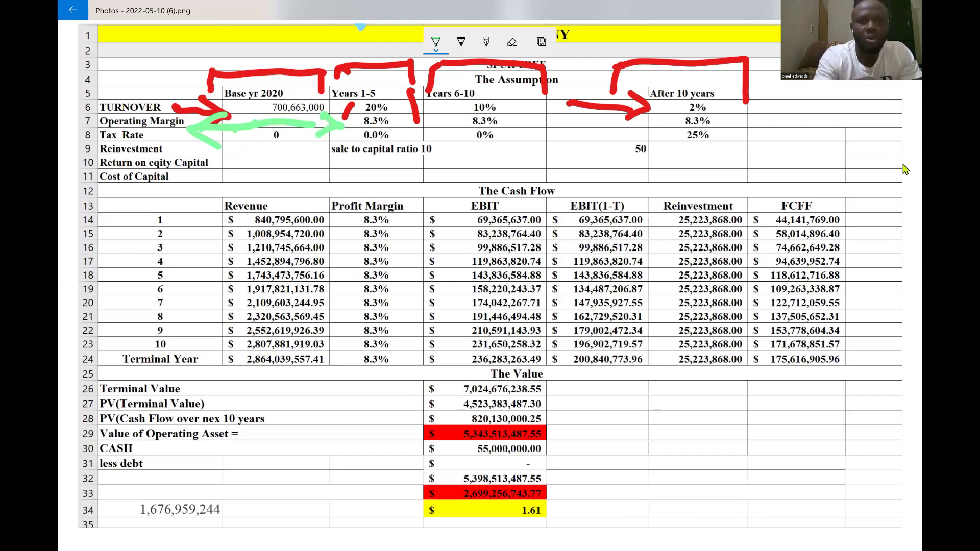
mouse_move(334, 136)
mouse_down()
mouse_move(436, 125)
mouse_move(735, 125)
mouse_up()
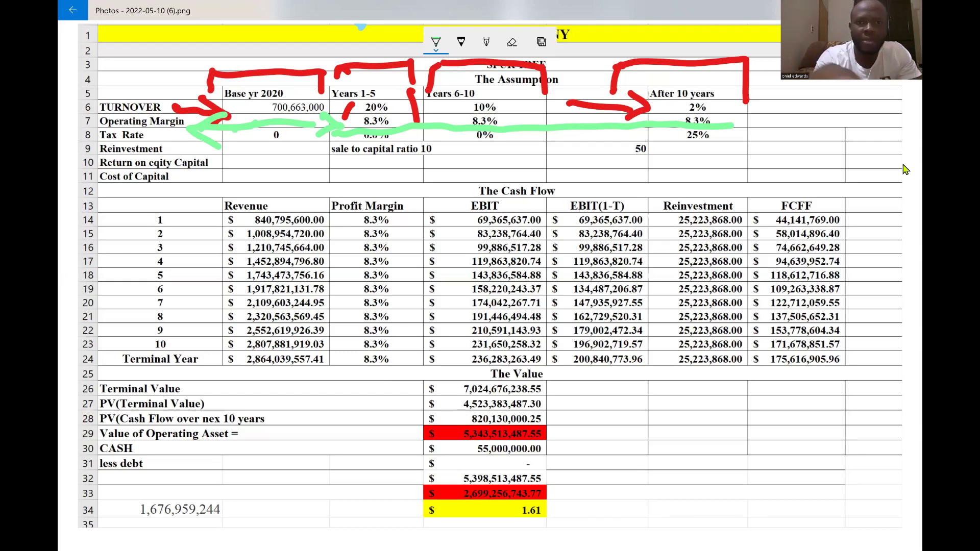
Erase all ink from the image
click(512, 41)
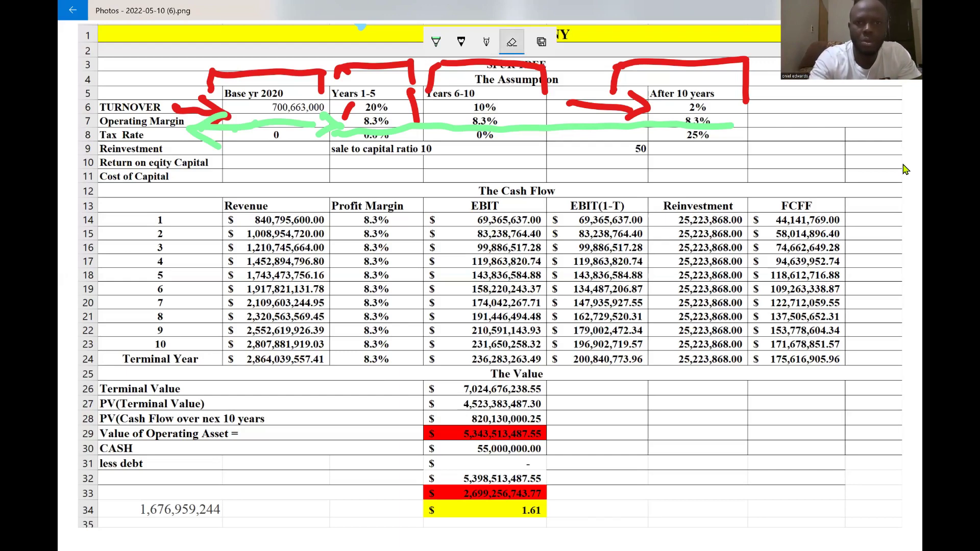
click(512, 42)
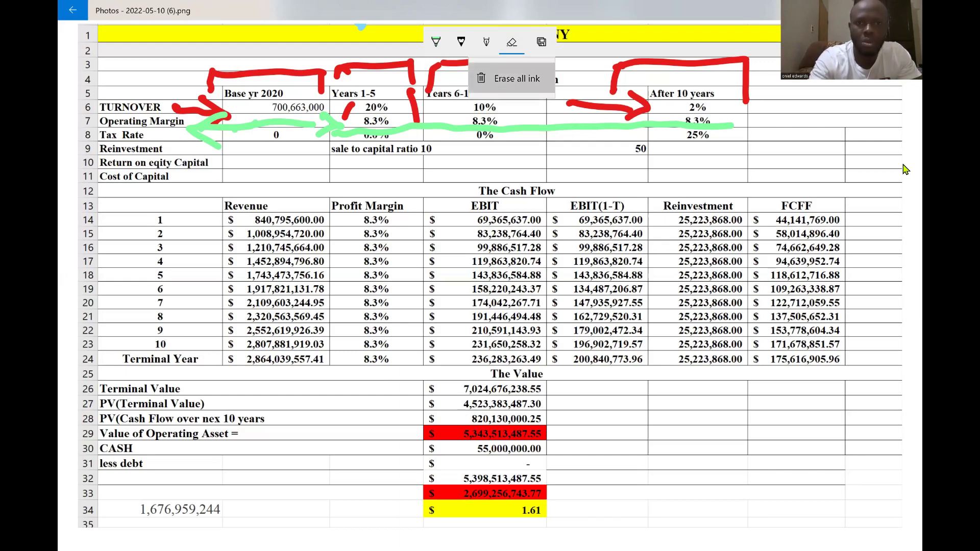
click(517, 78)
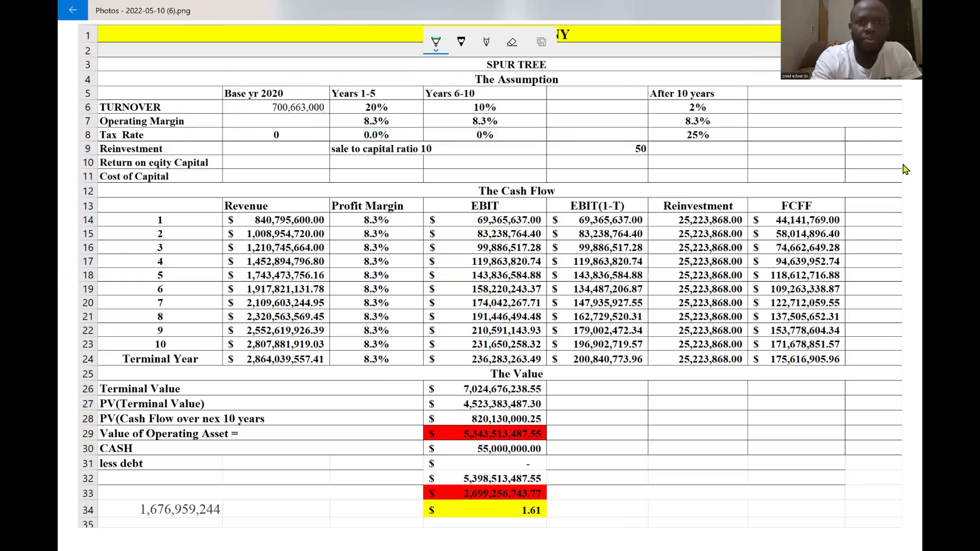
Set the pen to red and draw arrows pointing to the Reinvestment label, the sale to capital ratio and the value 50
click(436, 42)
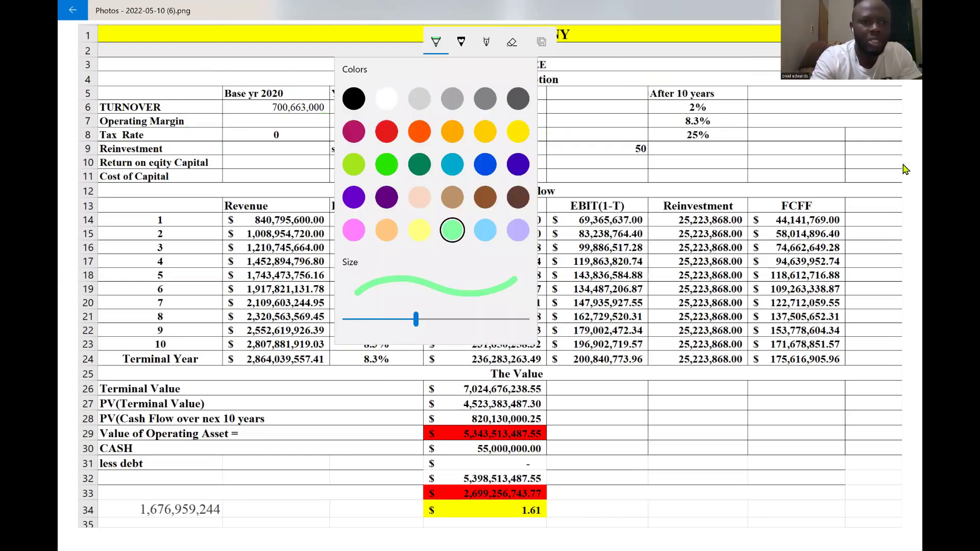
mouse_move(197, 146)
mouse_down()
mouse_move(274, 150)
mouse_move(236, 160)
mouse_up()
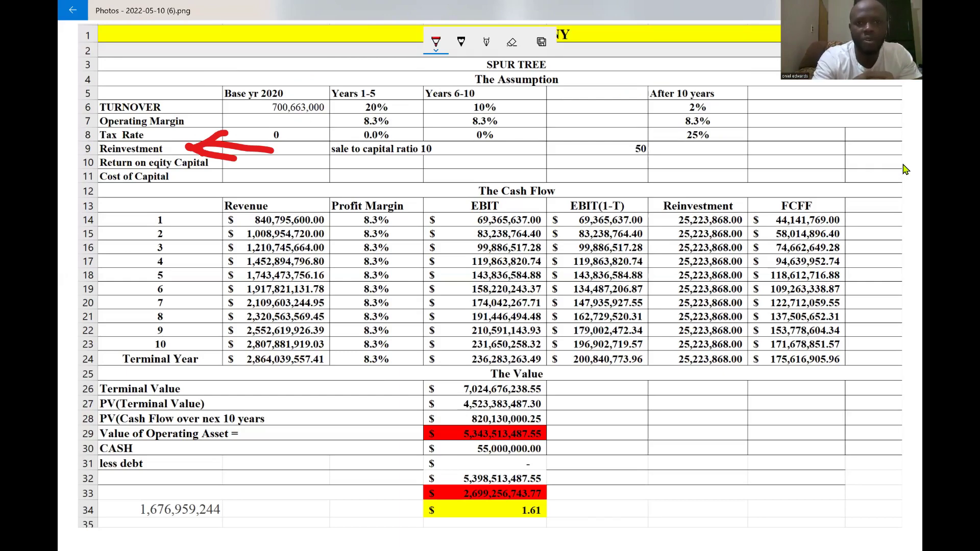
drag(495, 145, 434, 148)
mouse_move(525, 149)
mouse_down()
mouse_move(598, 156)
mouse_move(585, 170)
mouse_up()
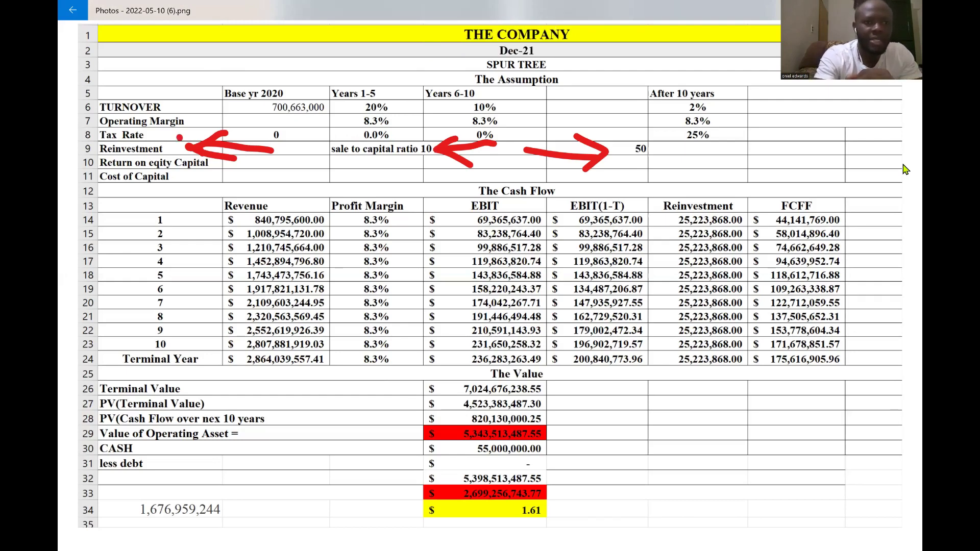
Mark the Tax Rate row in red, enclosing the zero rates in parentheses and pointing arrows at its label and the 25% rate
mouse_move(174, 134)
mouse_down()
mouse_move(228, 138)
mouse_move(161, 148)
mouse_move(193, 152)
mouse_up()
mouse_move(278, 117)
mouse_down()
mouse_move(263, 150)
mouse_move(306, 125)
mouse_up()
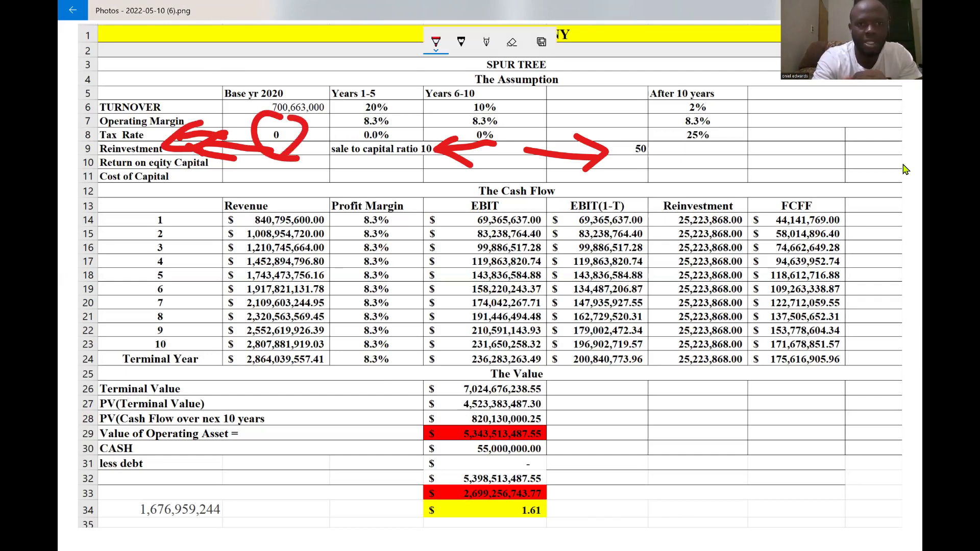
drag(360, 124, 370, 165)
drag(391, 123, 384, 162)
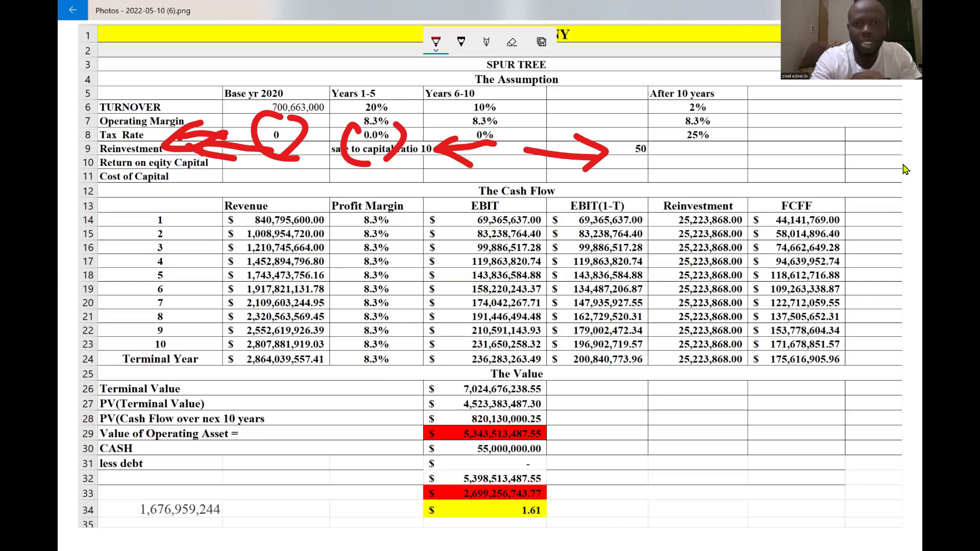
drag(473, 129, 449, 138)
drag(508, 121, 502, 155)
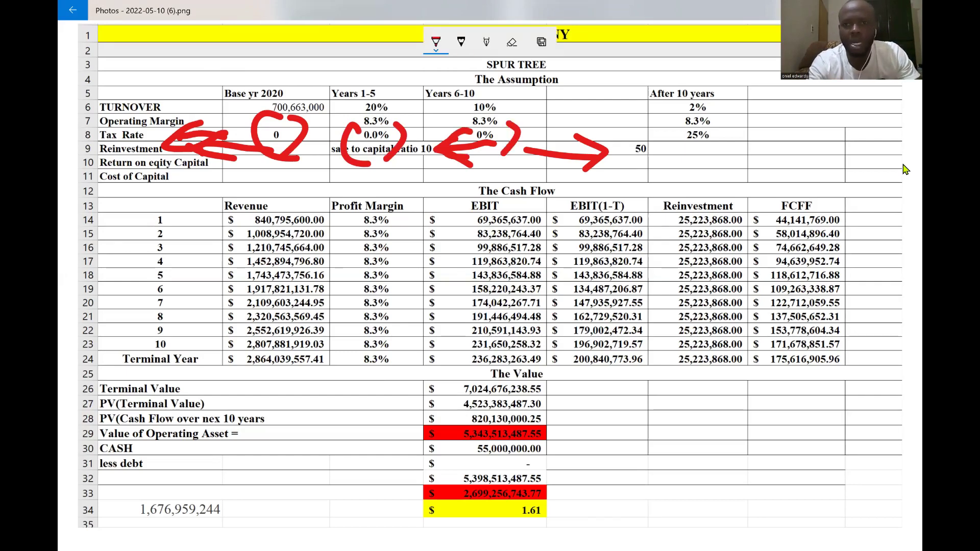
click(763, 127)
drag(763, 126, 765, 142)
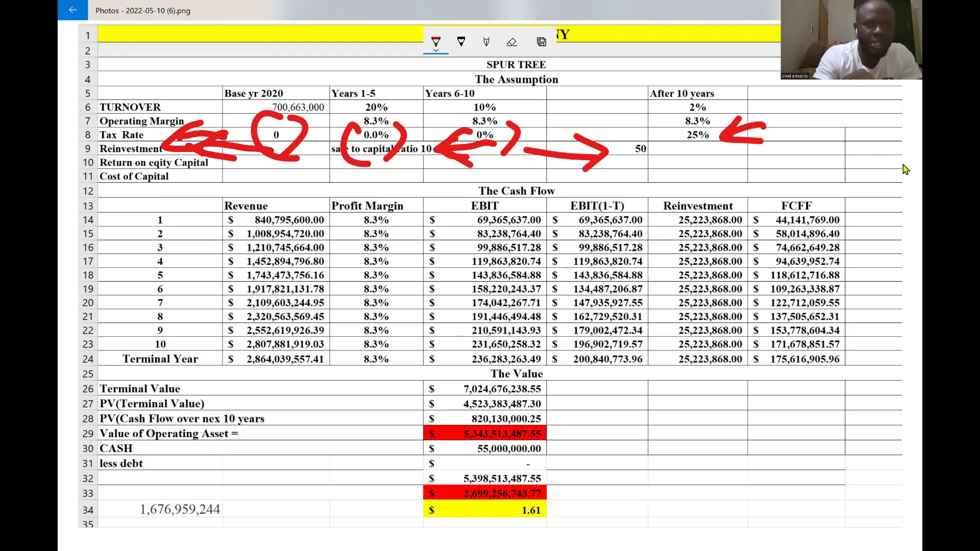
Enclose the Revenue and Profit Margin columns in red parentheses and draw a bracket over the EBIT heading
mouse_move(225, 184)
mouse_down()
mouse_move(197, 325)
mouse_move(223, 364)
mouse_up()
mouse_move(313, 182)
mouse_down()
mouse_move(339, 275)
mouse_move(325, 378)
mouse_up()
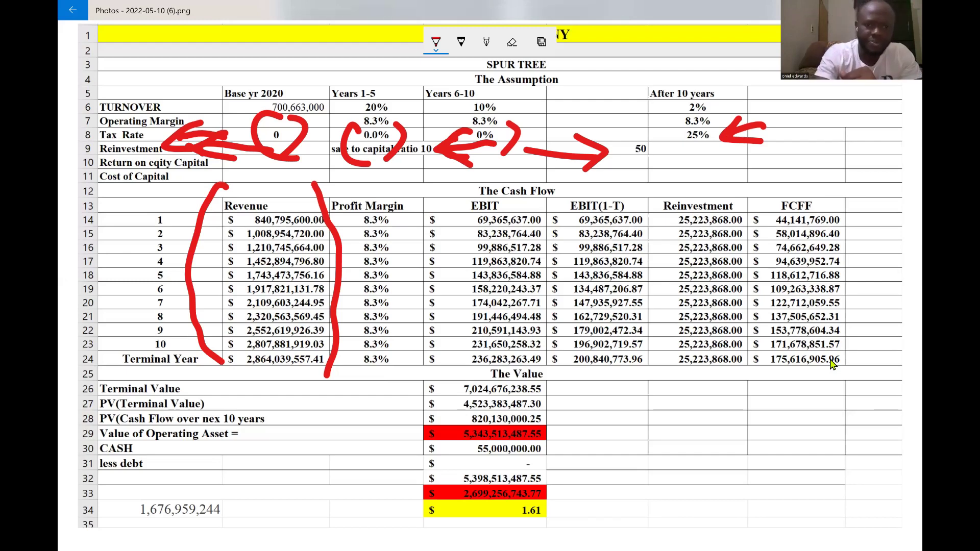
mouse_move(408, 219)
mouse_down()
mouse_move(406, 337)
mouse_move(392, 391)
mouse_up()
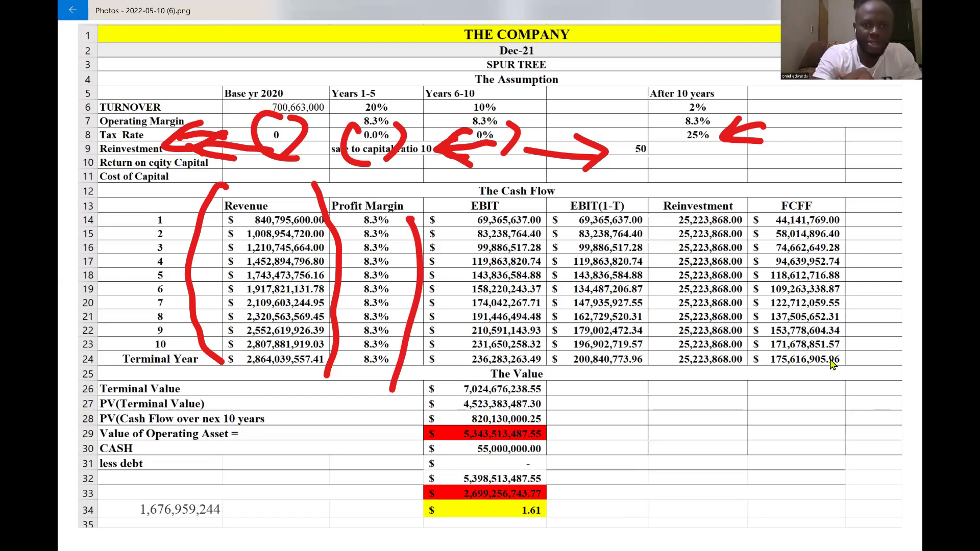
mouse_move(363, 207)
mouse_down()
mouse_move(340, 258)
mouse_move(353, 378)
mouse_move(363, 389)
mouse_up()
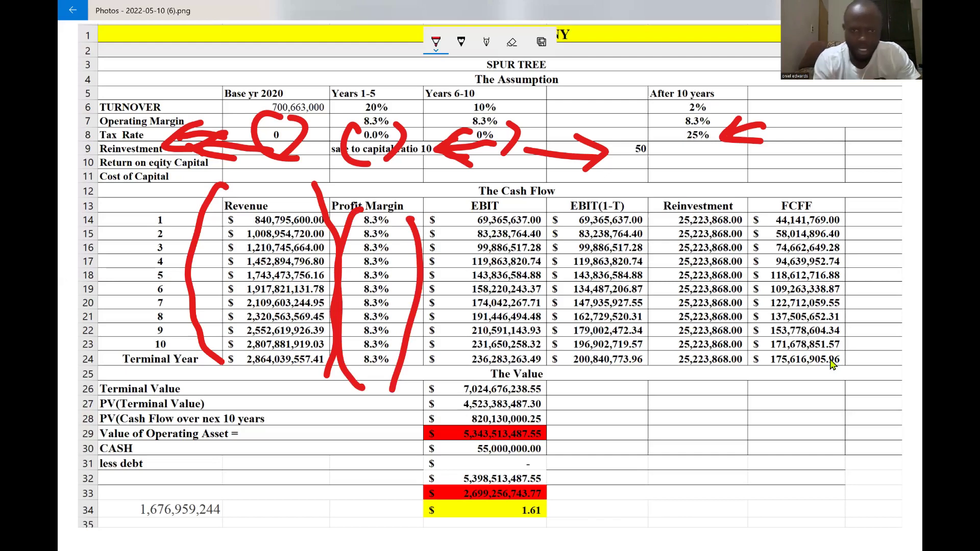
mouse_move(422, 225)
mouse_down()
mouse_move(457, 187)
mouse_move(554, 185)
mouse_move(544, 214)
mouse_up()
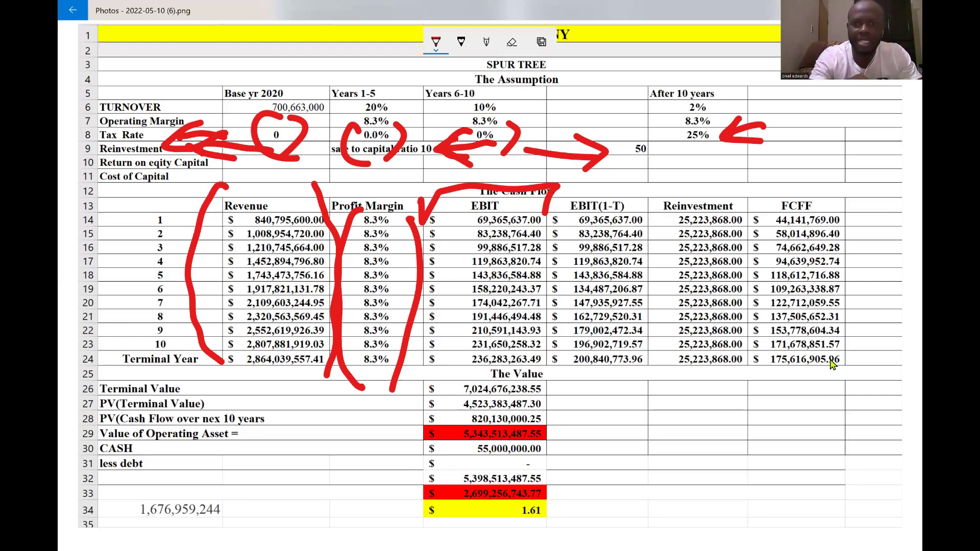
Bracket the EBIT(1-T) heading in red, enclose and underline the Reinvestment column, and draw a closing bracket beside the FCFF column
drag(554, 207, 653, 199)
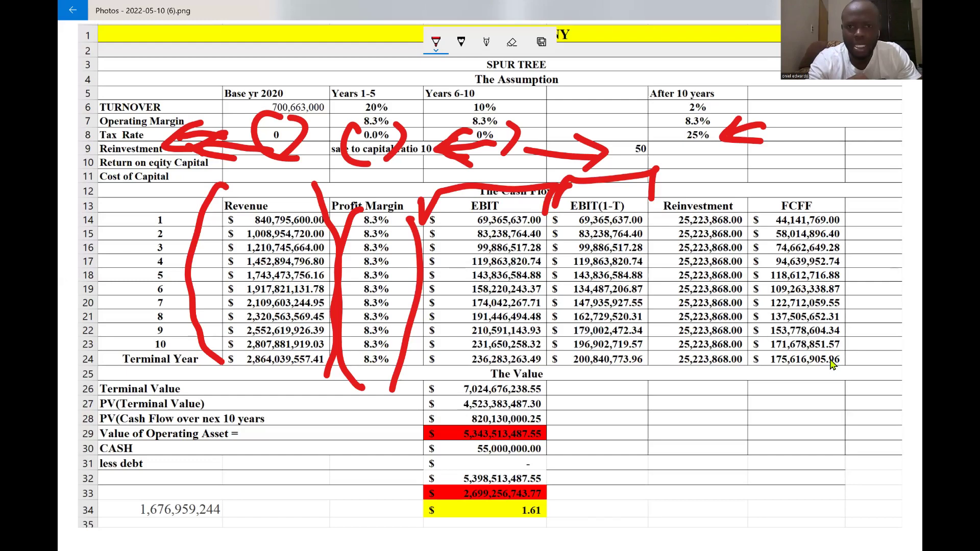
click(659, 213)
drag(659, 213, 659, 279)
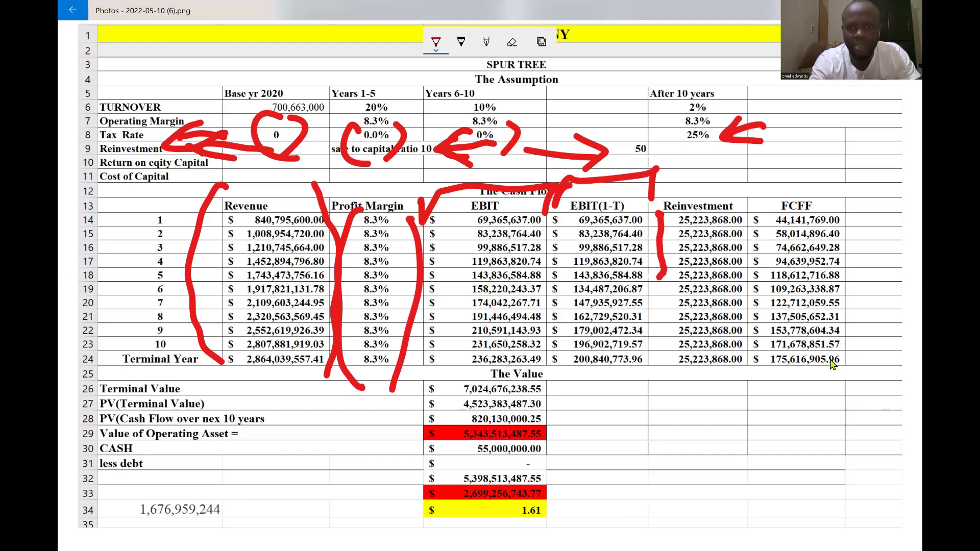
mouse_move(665, 283)
mouse_down()
mouse_move(656, 351)
mouse_move(641, 376)
mouse_up()
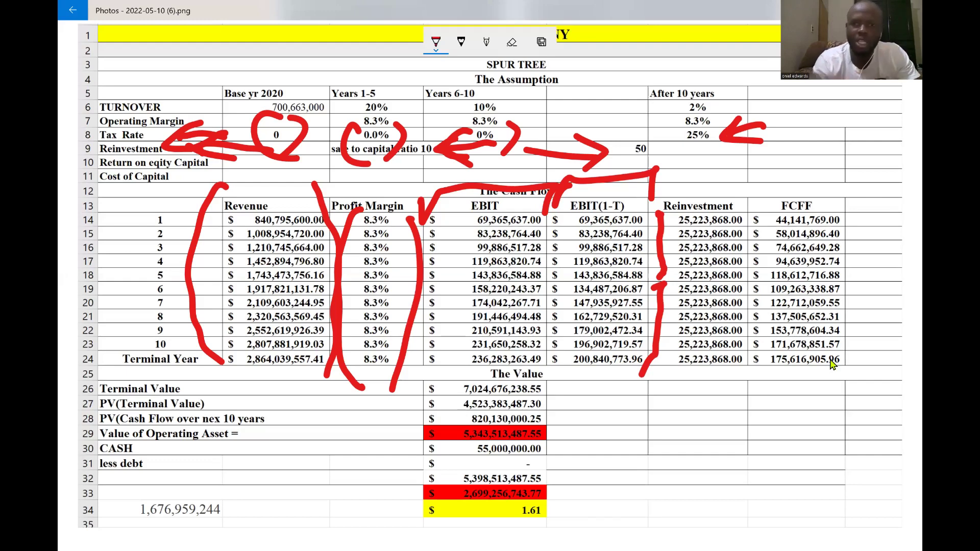
mouse_move(660, 194)
mouse_down()
mouse_move(728, 165)
mouse_move(761, 207)
mouse_up()
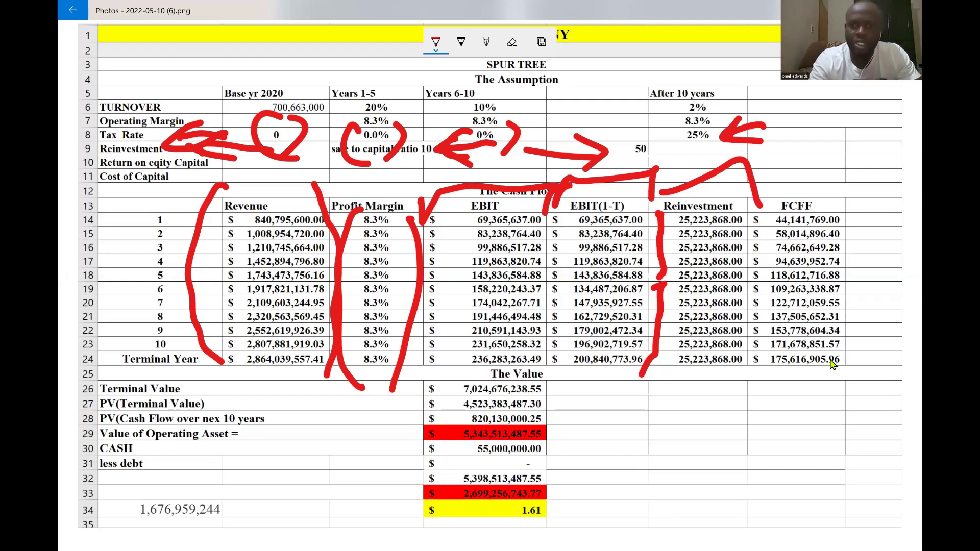
drag(662, 378, 736, 383)
click(750, 211)
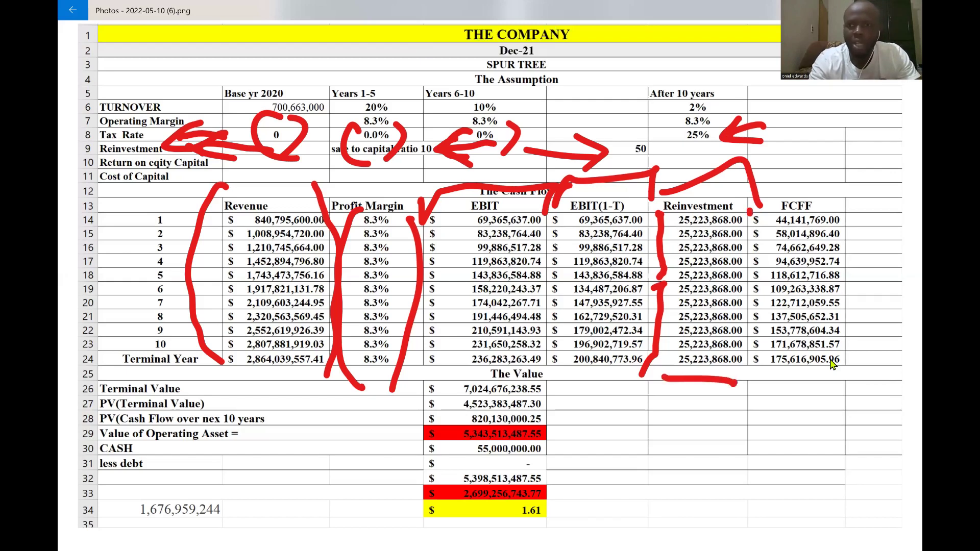
drag(749, 211, 740, 356)
drag(817, 190, 814, 406)
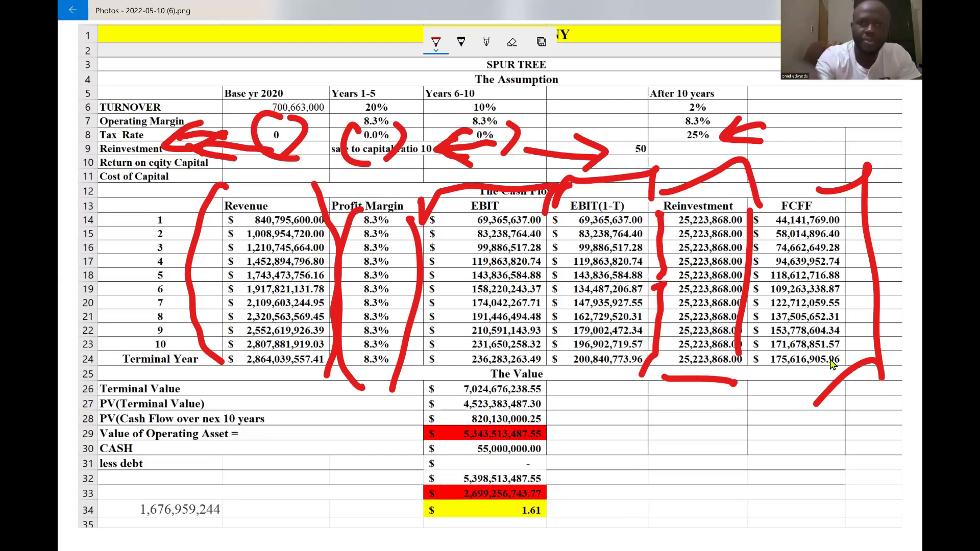
Erase all the red ink from the assumption and cash flow sections of the image
mouse_move(460, 190)
mouse_down()
mouse_move(587, 153)
mouse_move(736, 169)
mouse_up()
drag(832, 364, 832, 363)
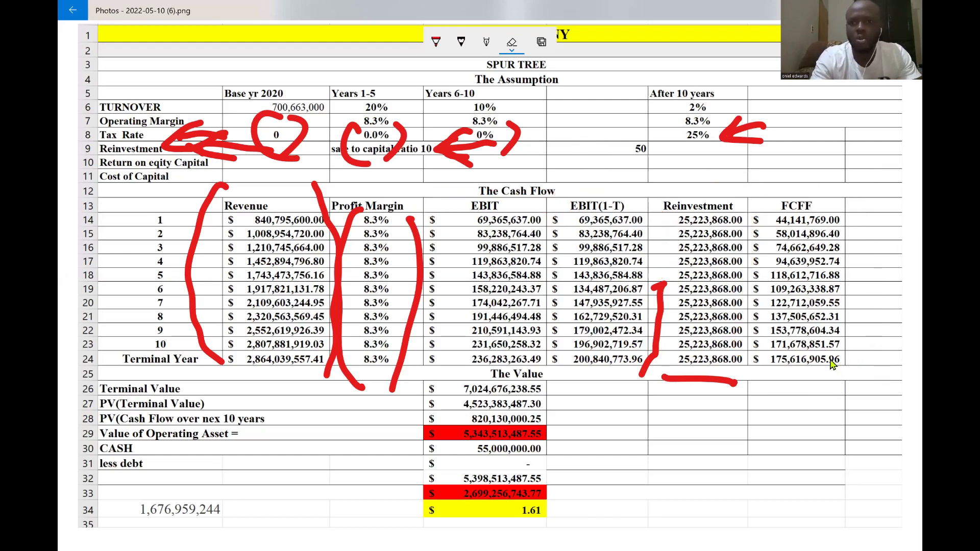
drag(656, 306, 705, 380)
drag(745, 130, 460, 148)
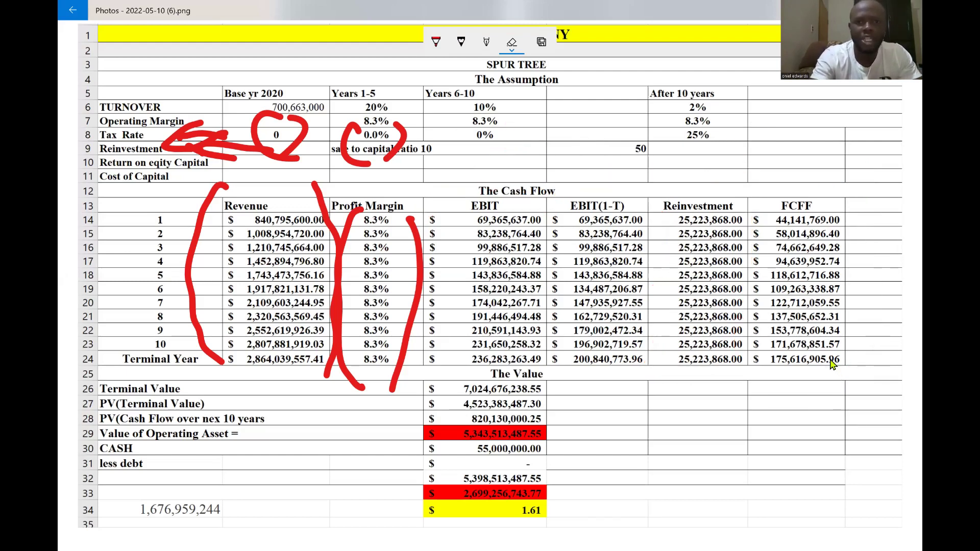
drag(299, 123, 403, 306)
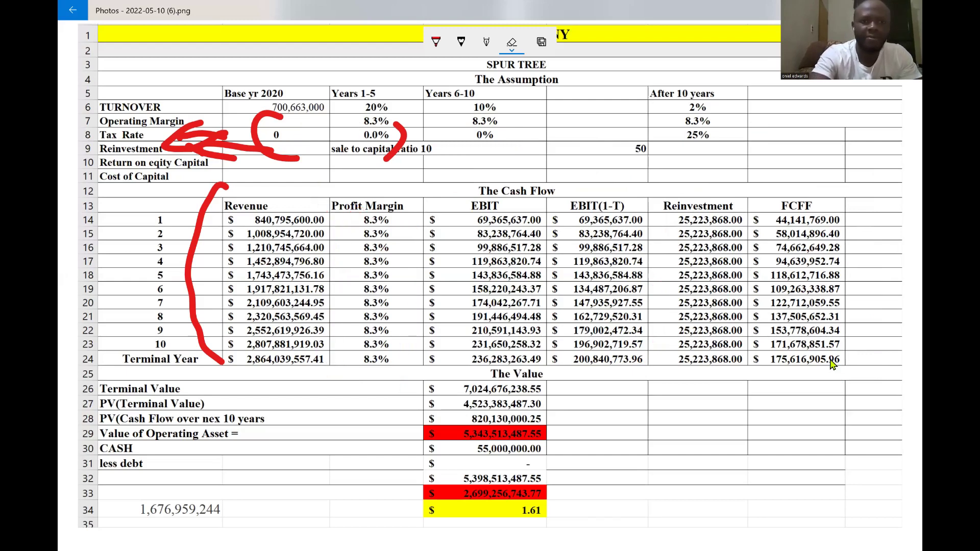
drag(168, 148, 271, 123)
drag(196, 230, 194, 317)
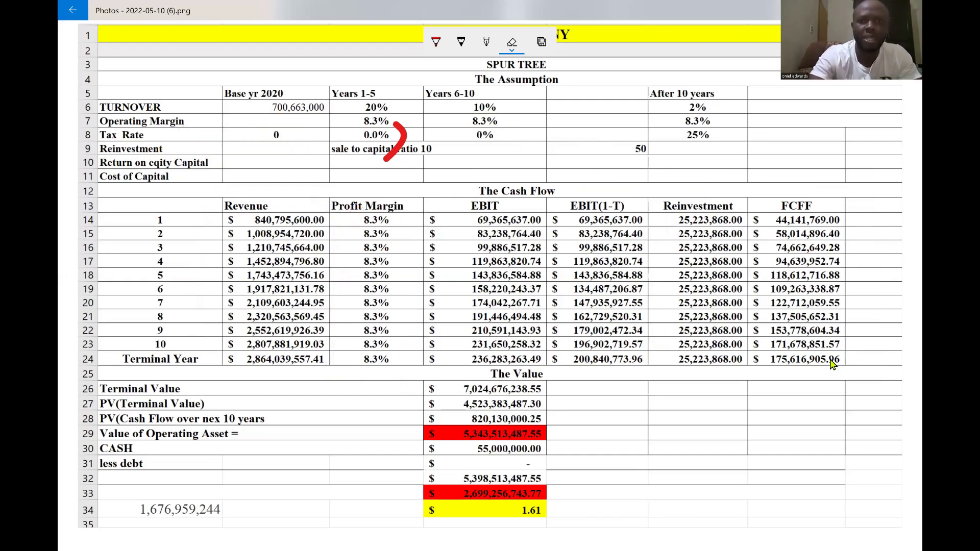
drag(401, 123, 385, 161)
Set the pen to orange and draw arrows pointing to the Terminal Value and PV(Terminal Value) amounts from both sides
click(436, 42)
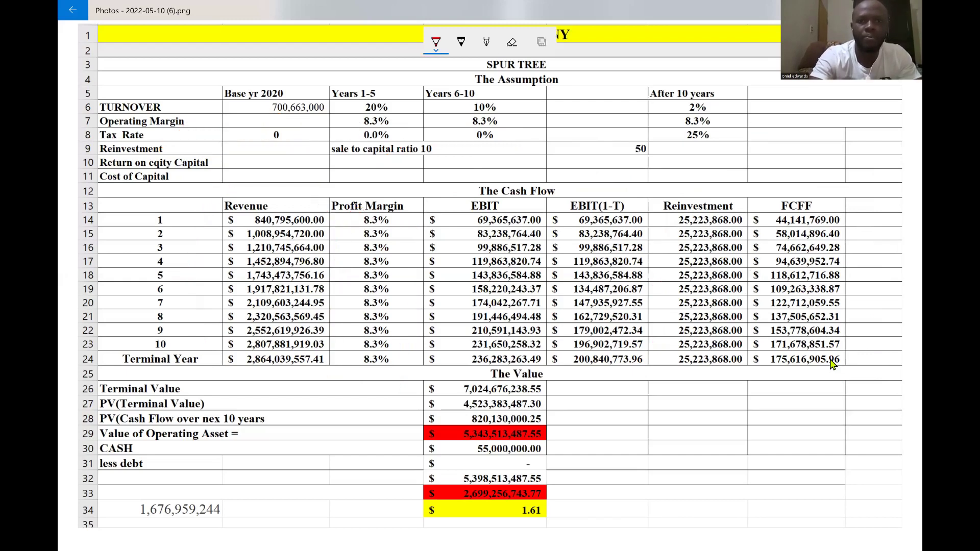
click(436, 42)
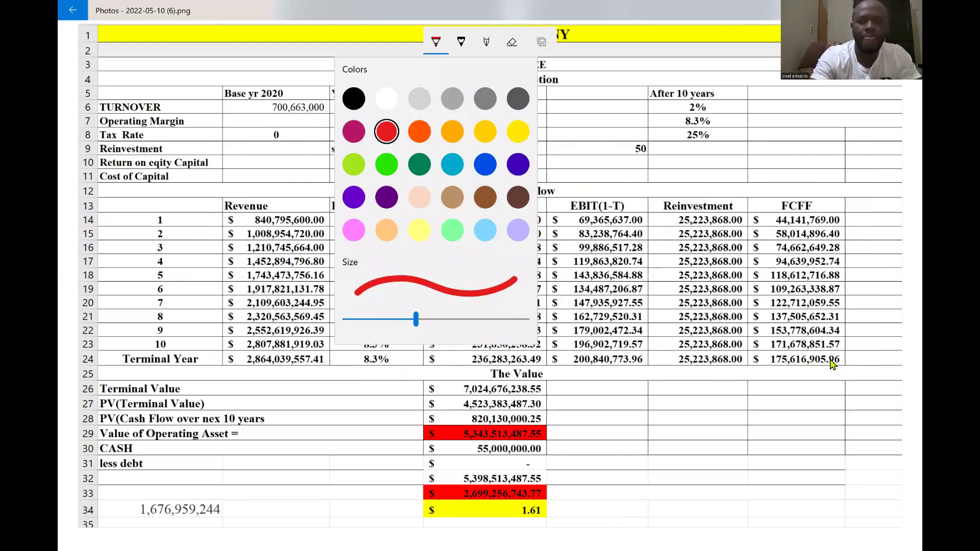
click(436, 42)
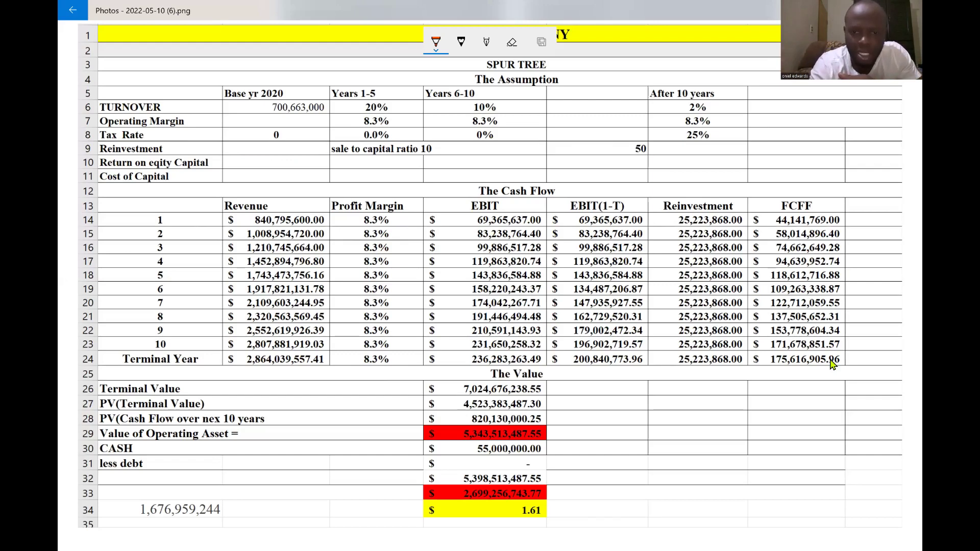
drag(578, 391, 678, 387)
mouse_move(599, 371)
mouse_down()
mouse_move(576, 392)
mouse_move(595, 399)
mouse_up()
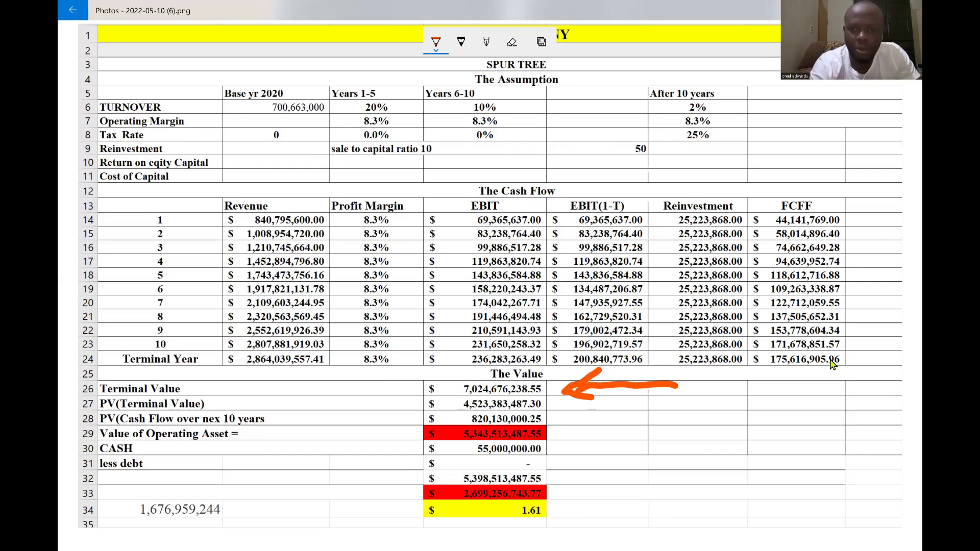
drag(565, 409, 662, 404)
mouse_move(567, 396)
mouse_down()
mouse_move(553, 409)
mouse_move(593, 419)
mouse_up()
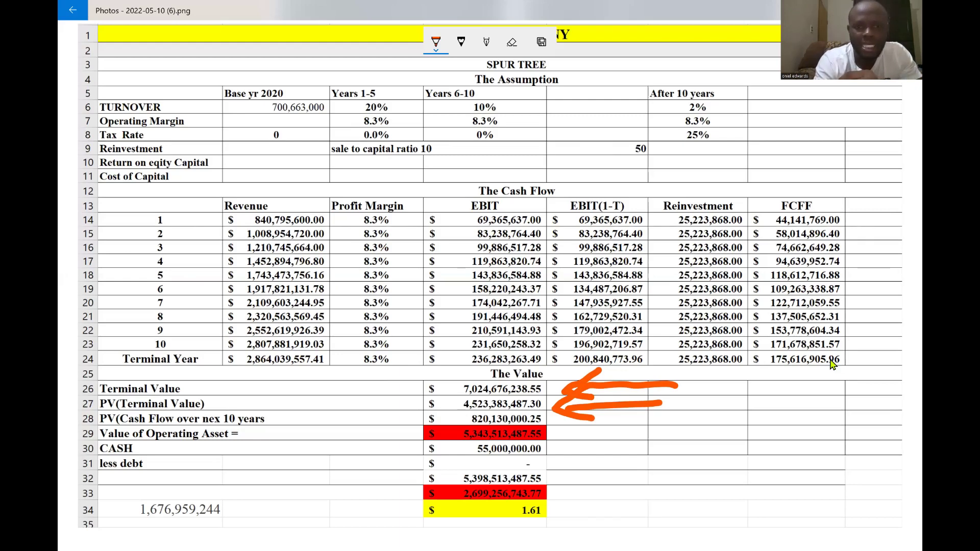
mouse_move(374, 382)
mouse_down()
mouse_move(419, 392)
mouse_move(372, 400)
mouse_move(408, 412)
mouse_move(414, 398)
mouse_move(402, 422)
mouse_up()
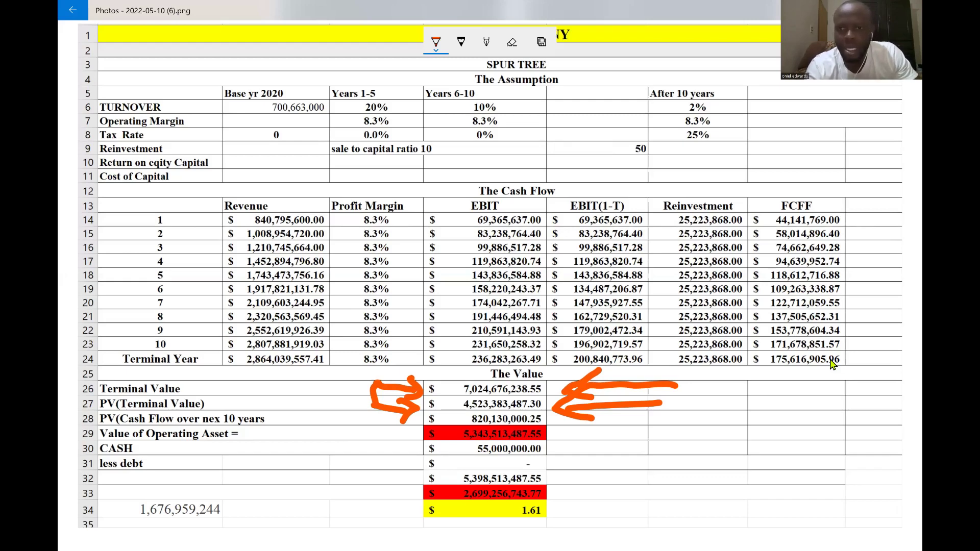
Bracket the ten yearly FCFF values in orange and draw arrows to the PV of cash flow and Value of Operating Asset amounts
mouse_move(842, 215)
mouse_down()
mouse_move(859, 241)
mouse_move(862, 327)
mouse_move(845, 351)
mouse_up()
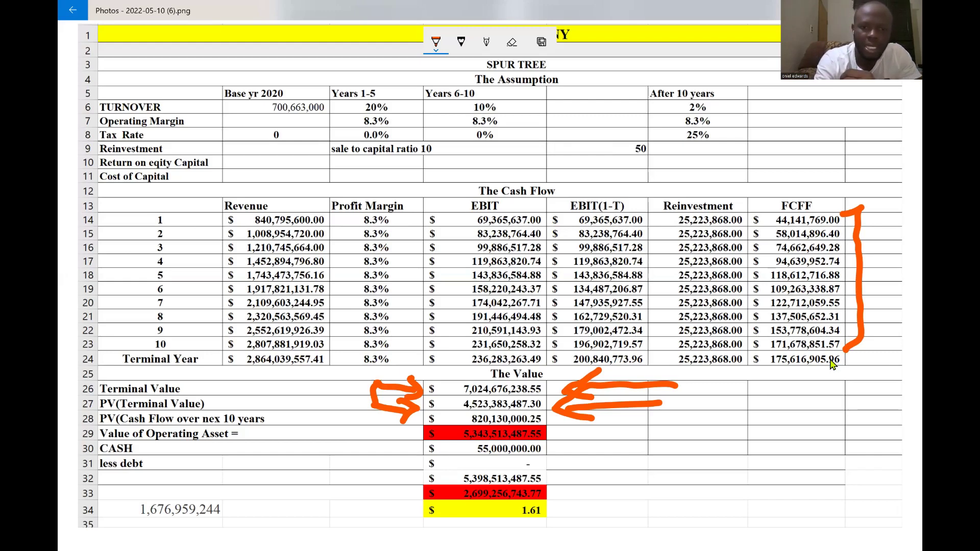
mouse_move(352, 435)
mouse_down()
mouse_move(425, 426)
mouse_move(408, 439)
mouse_up()
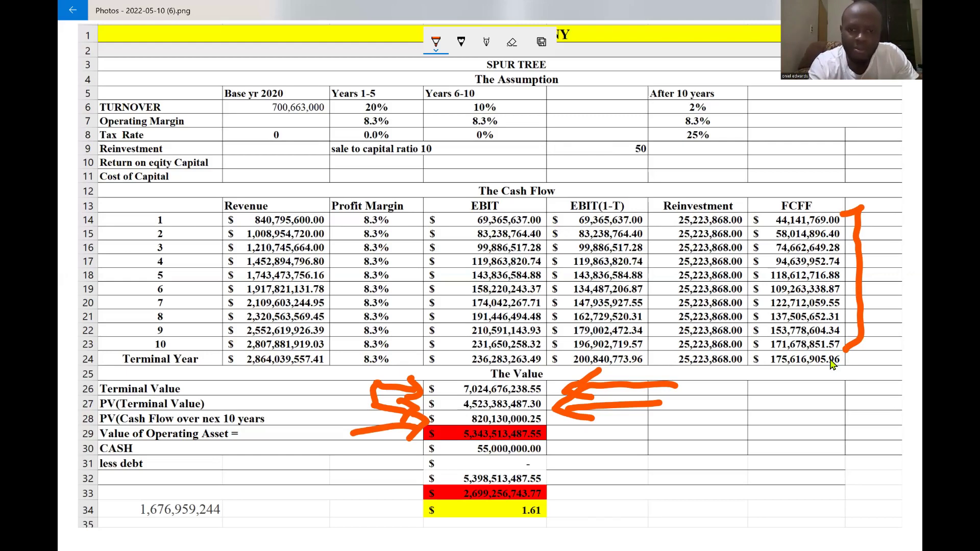
drag(567, 428, 647, 433)
drag(580, 419, 591, 444)
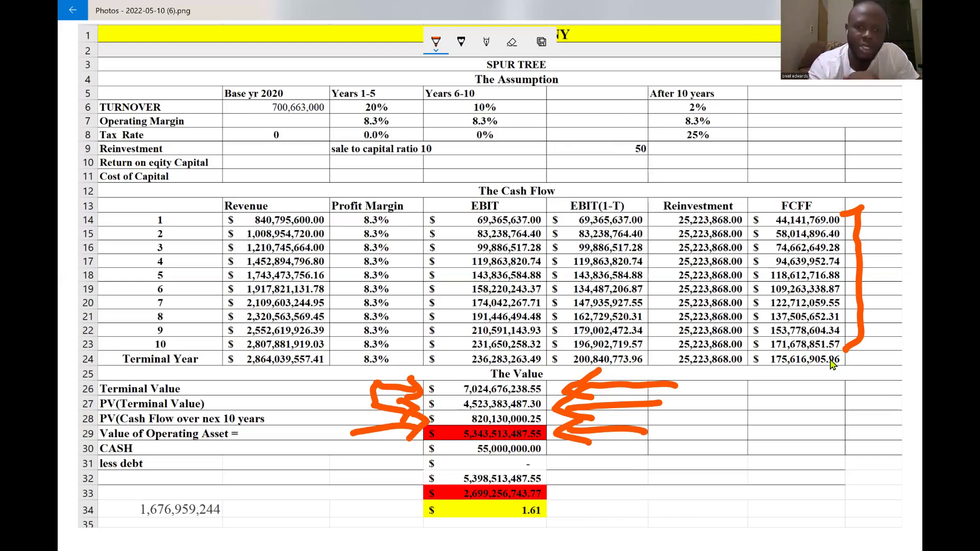
Draw orange arrows pointing to the CASH amount and the less debt label, with a vertical stroke at the debt arrow's tail
click(556, 450)
drag(557, 450, 641, 459)
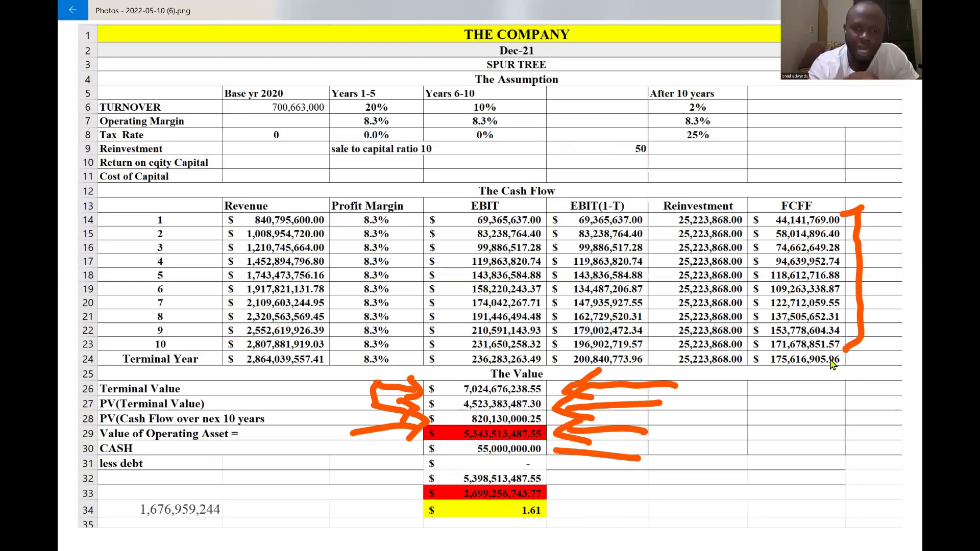
drag(567, 439, 566, 464)
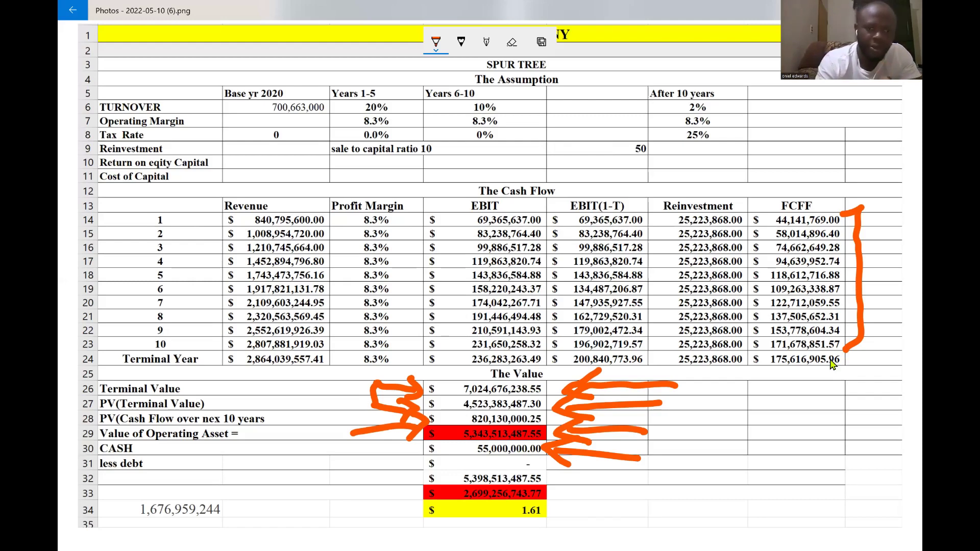
mouse_move(349, 465)
mouse_down()
mouse_move(214, 463)
mouse_move(224, 477)
mouse_up()
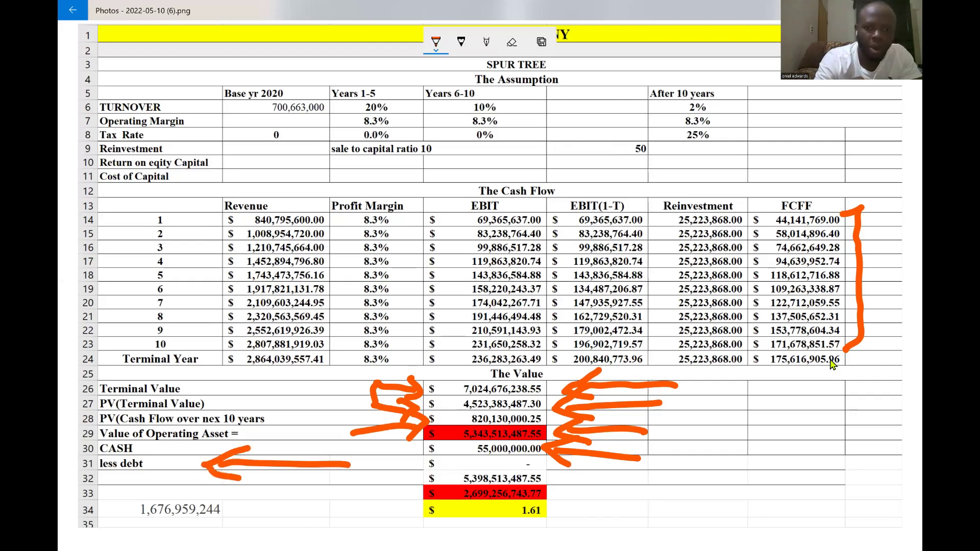
drag(352, 438, 349, 478)
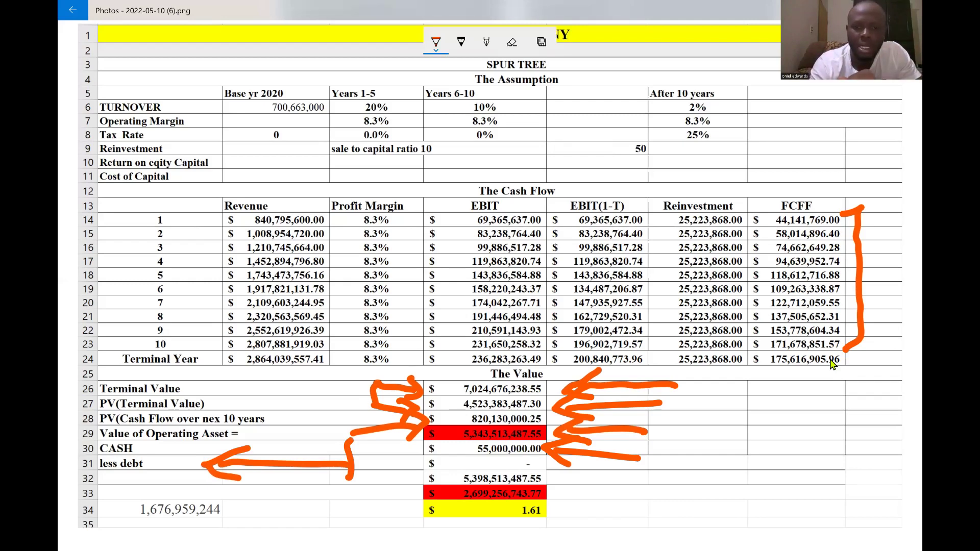
Draw an orange arrow pointing to the row 32 value 5,398,513,487.55
mouse_move(589, 469)
mouse_down()
mouse_move(573, 477)
mouse_move(695, 475)
mouse_up()
click(601, 463)
mouse_move(601, 463)
mouse_down()
mouse_move(559, 483)
mouse_move(595, 494)
mouse_up()
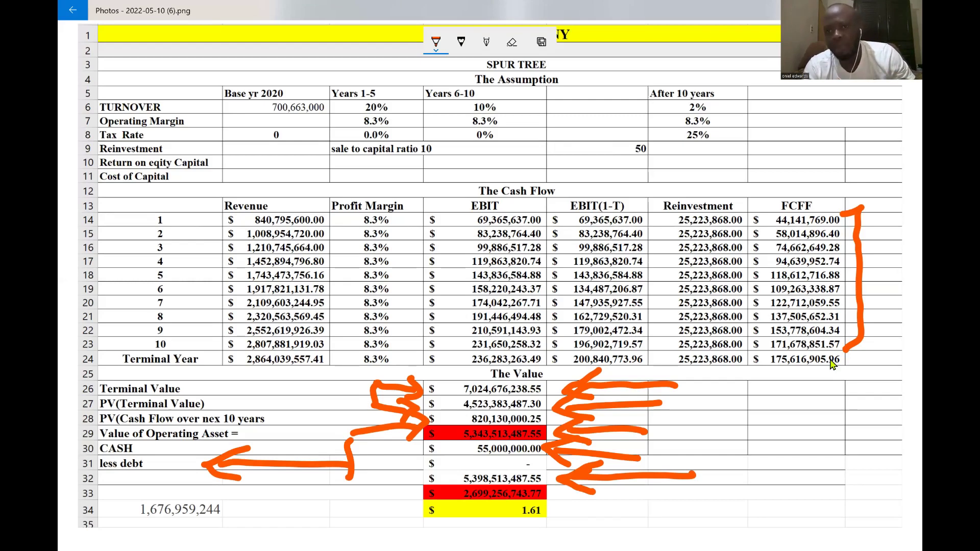
Enclose the whole FCFF column, from its heading to the terminal year, in large orange brackets
drag(890, 274, 865, 207)
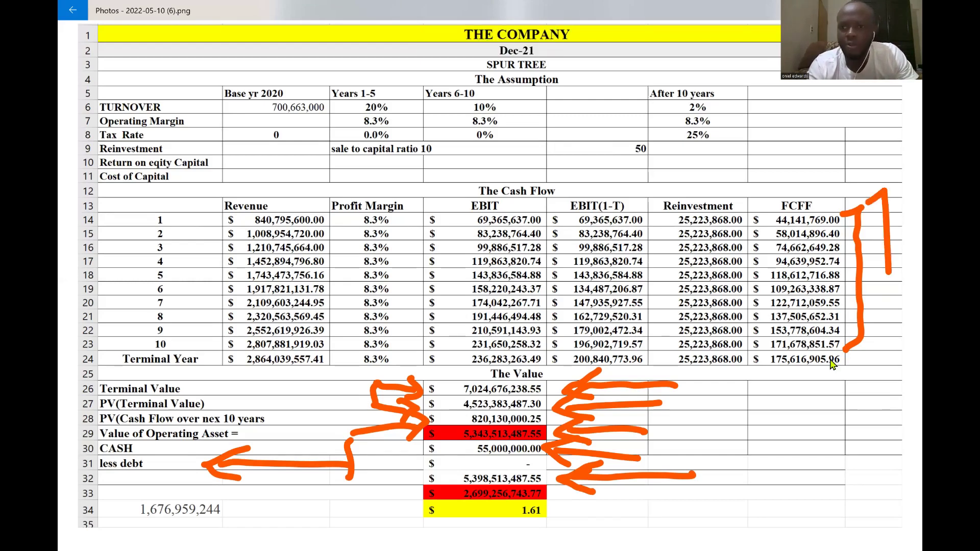
drag(890, 275, 854, 382)
mouse_move(799, 179)
mouse_down()
mouse_move(757, 301)
mouse_move(797, 391)
mouse_up()
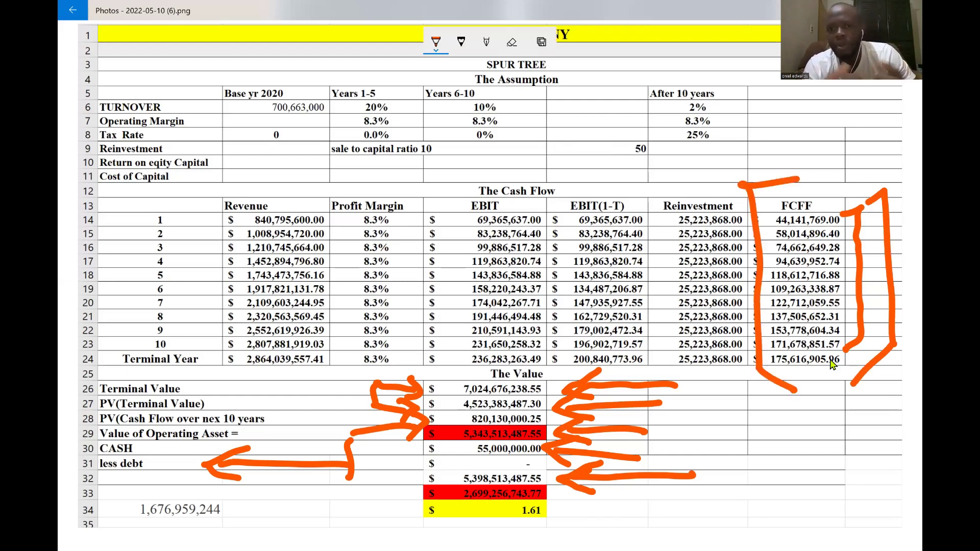
Erase all the orange ink from the value section and around the FCFF column
click(512, 42)
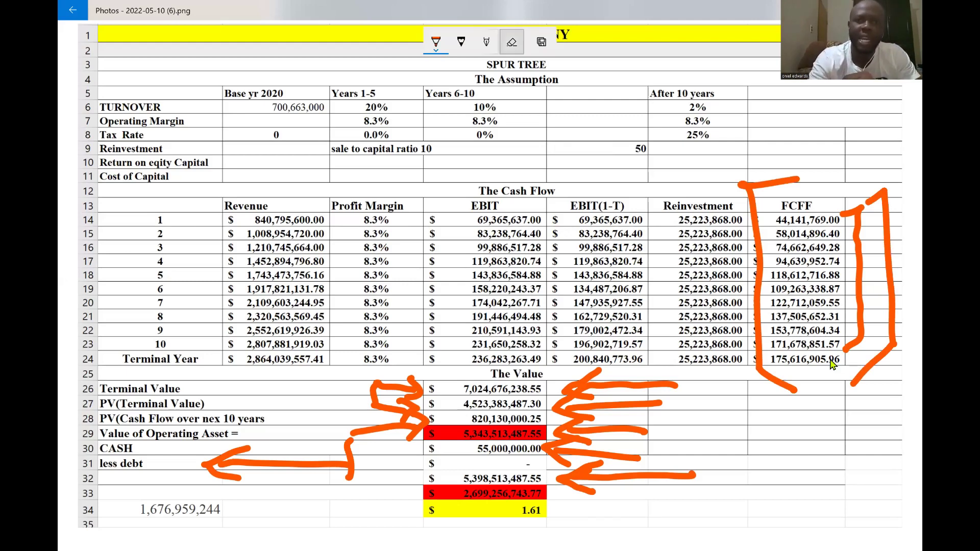
drag(633, 384, 630, 457)
drag(582, 380, 613, 476)
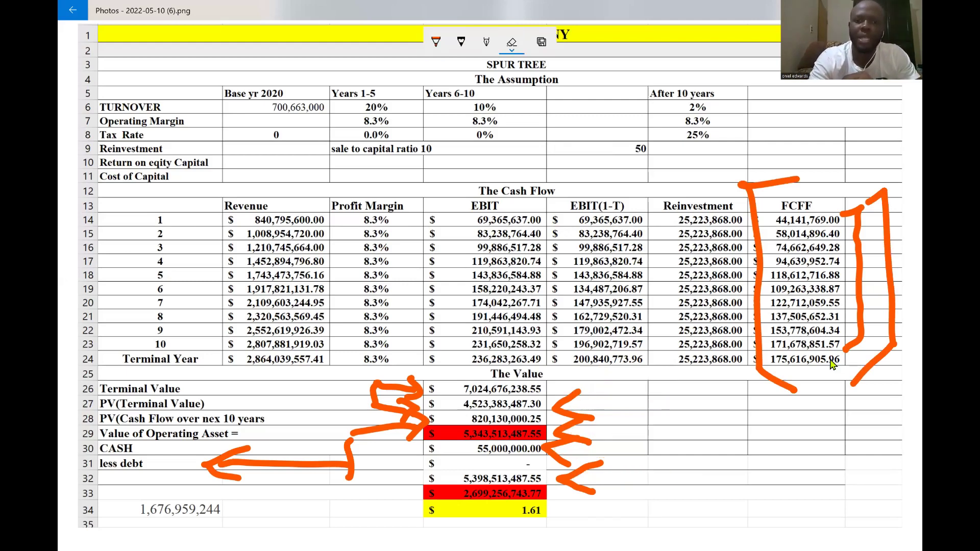
drag(567, 428, 393, 398)
drag(353, 462, 204, 465)
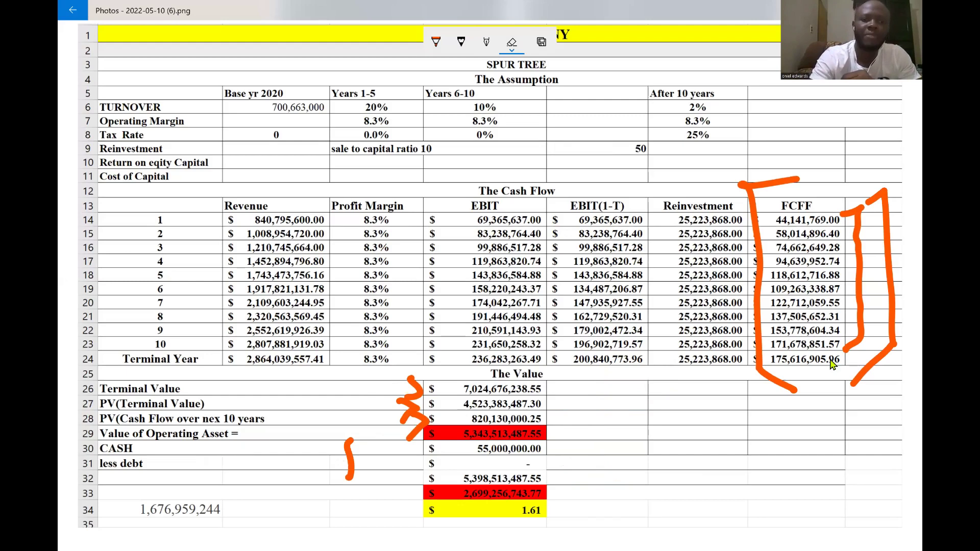
drag(349, 440, 350, 477)
drag(414, 381, 411, 437)
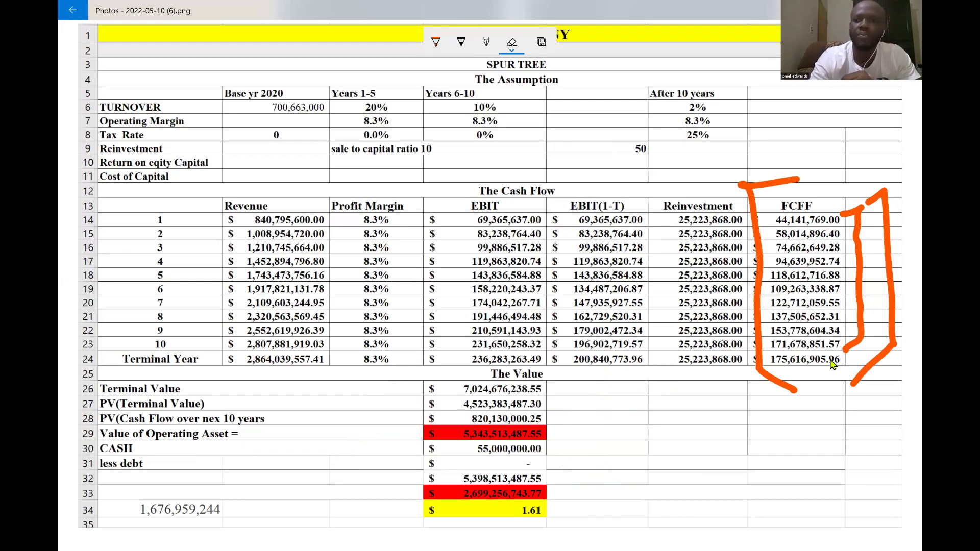
drag(755, 256, 761, 357)
click(831, 362)
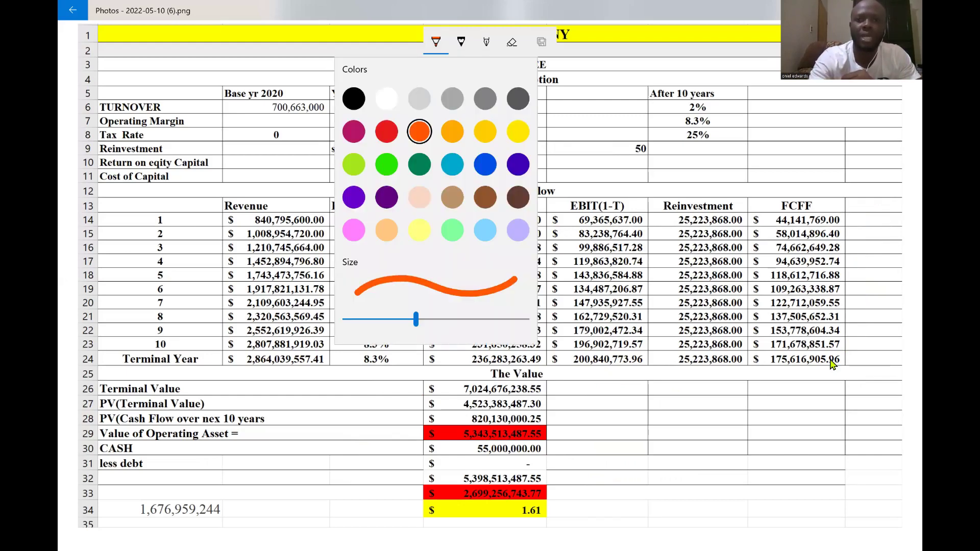
Set the pen to red, draw an arrow to the value 2,699,256,743.77 and circle the number 1,676,959,244
key(Escape)
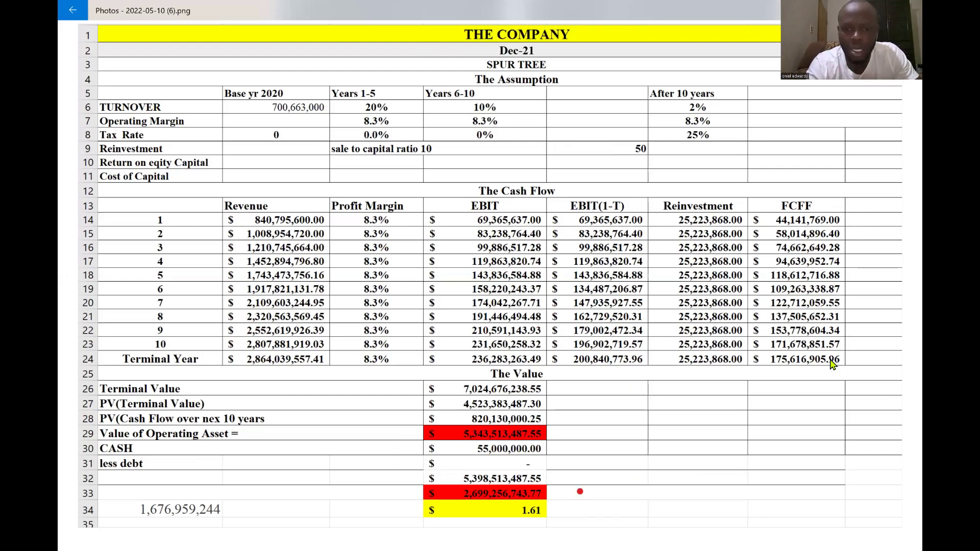
drag(580, 491, 667, 487)
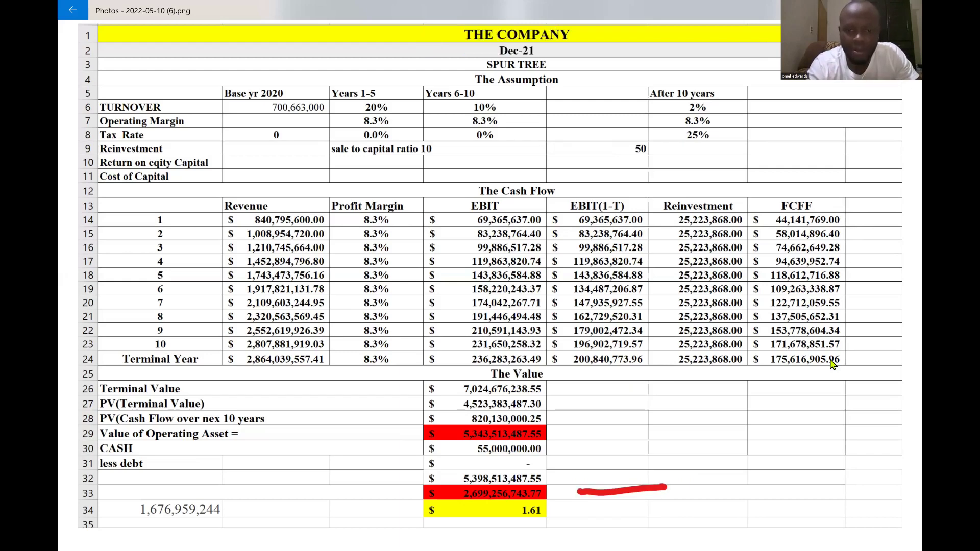
drag(592, 474, 584, 503)
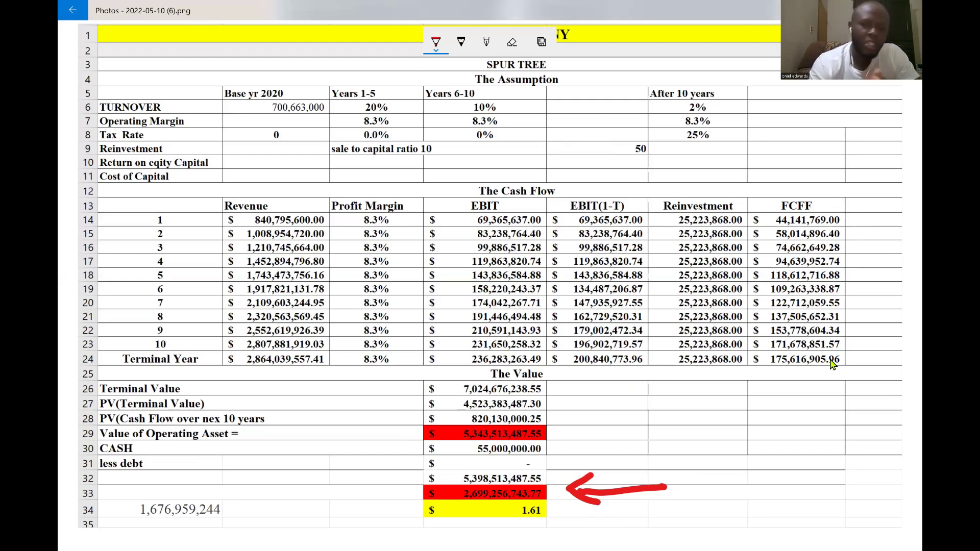
mouse_move(258, 476)
mouse_down()
mouse_move(179, 475)
mouse_move(125, 521)
mouse_move(226, 527)
mouse_move(273, 505)
mouse_move(253, 464)
mouse_move(219, 466)
mouse_up()
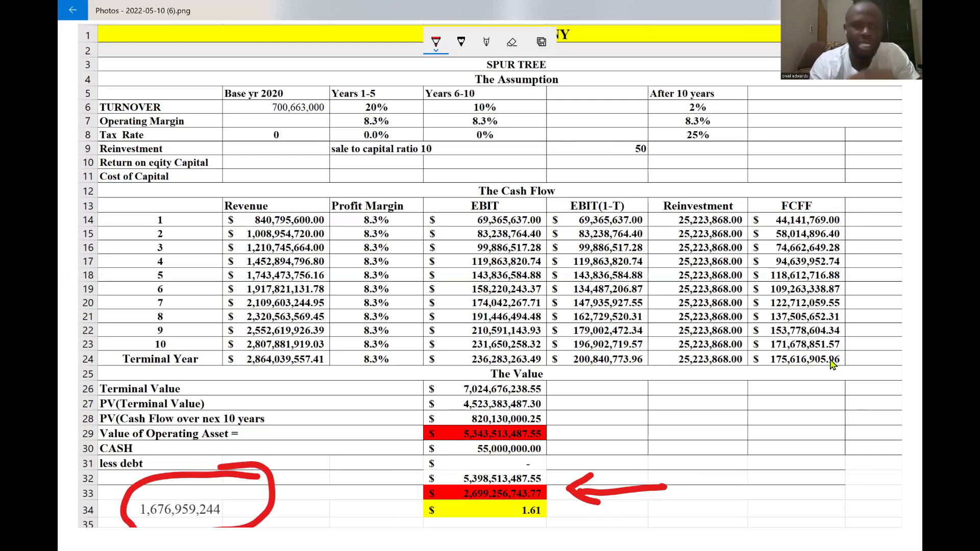
Draw a red arrow from the circled 1,676,959,244 to the value 1.61 and handwrite a large 61% beside the value section
drag(337, 505, 277, 495)
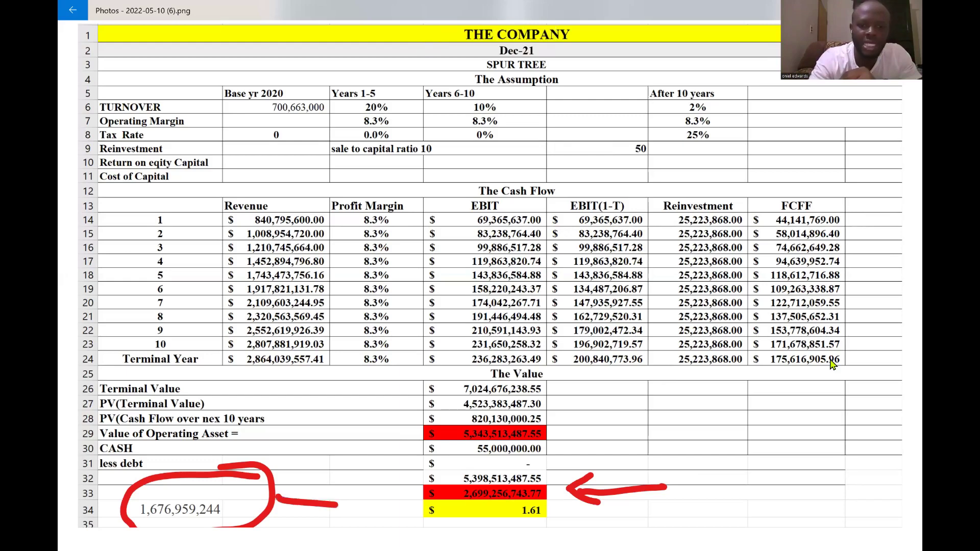
mouse_move(337, 506)
mouse_down()
mouse_move(405, 515)
mouse_move(392, 526)
mouse_up()
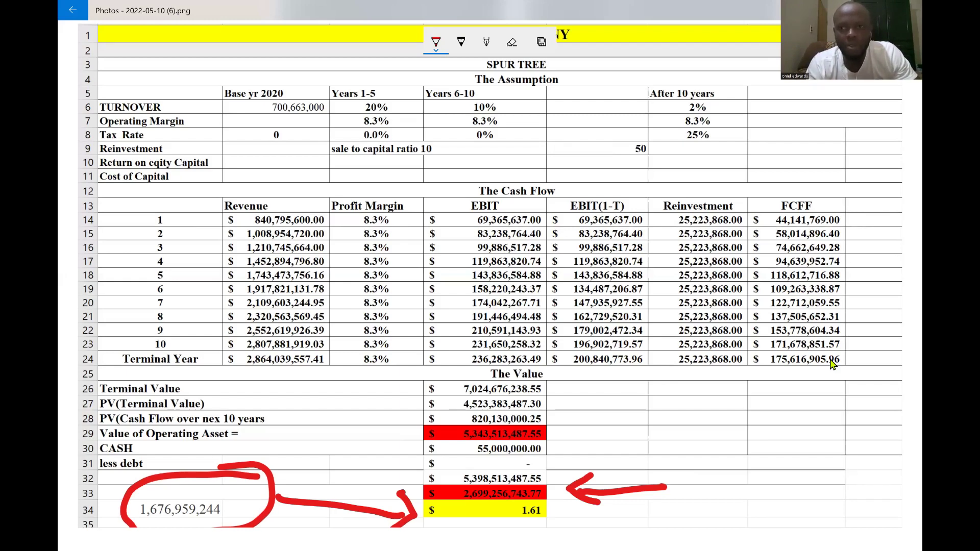
mouse_move(694, 369)
mouse_down()
mouse_move(662, 411)
mouse_move(669, 416)
mouse_up()
drag(752, 376, 726, 424)
mouse_move(816, 368)
mouse_down()
mouse_move(772, 462)
mouse_move(780, 316)
mouse_up()
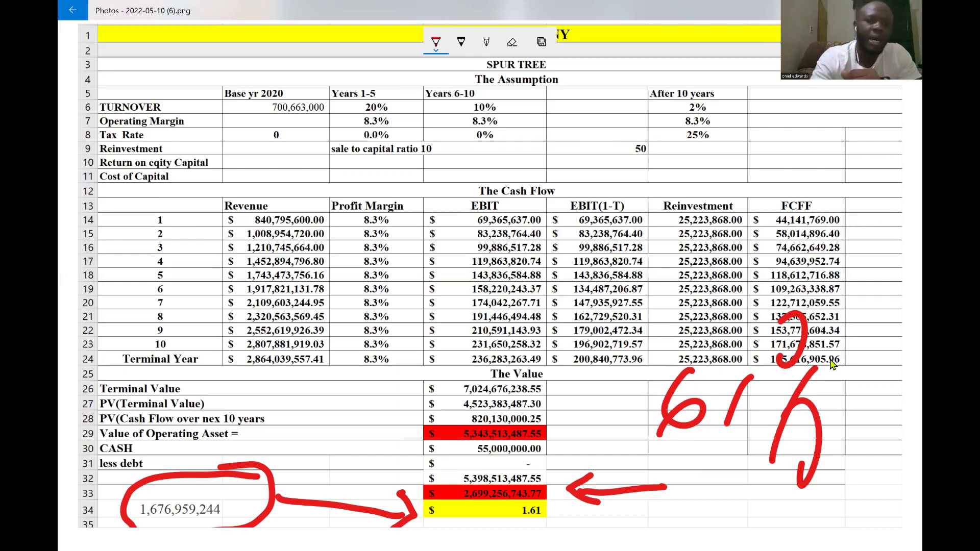
Handwrite BUY in large red letters across the middle of the cash flow table
drag(448, 231, 430, 296)
drag(450, 194, 430, 317)
drag(482, 197, 542, 222)
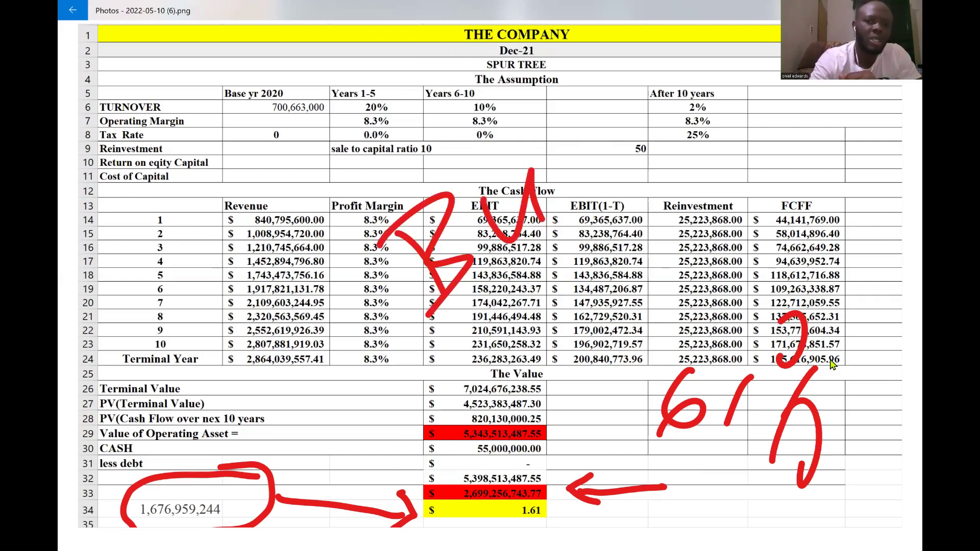
mouse_move(562, 143)
mouse_down()
mouse_move(642, 189)
mouse_move(536, 296)
mouse_up()
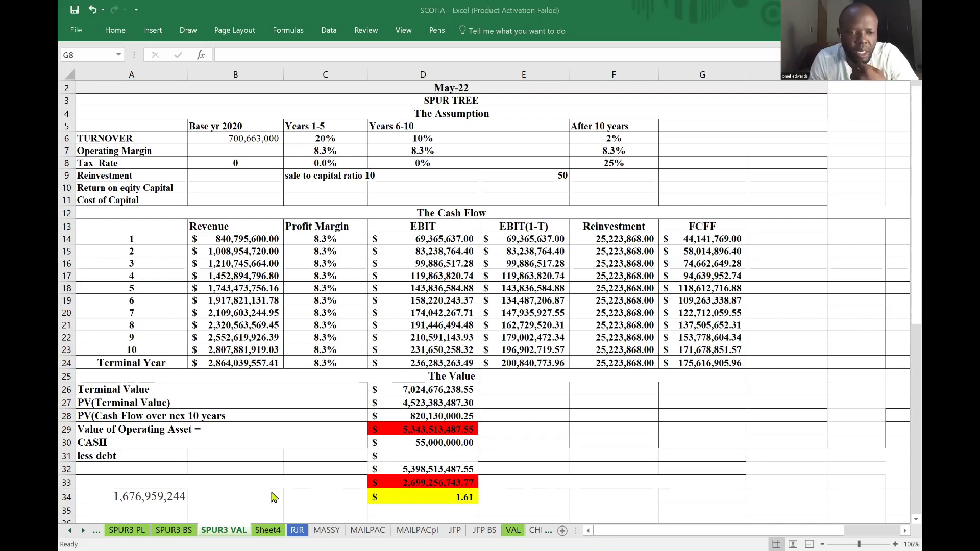
In the Excel valuation sheet SPUR3 VAL, change the base year heading in B5 to Base yr 2021
click(242, 126)
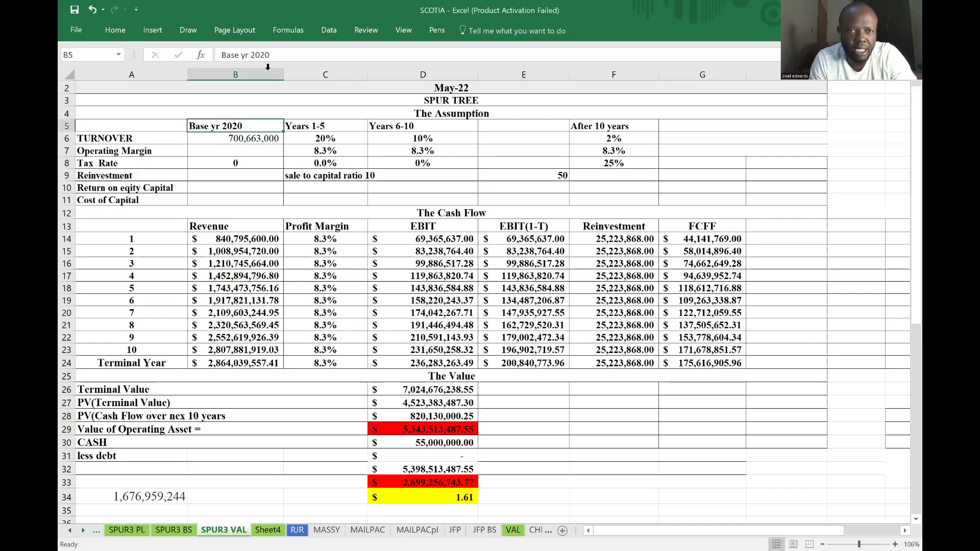
click(271, 54)
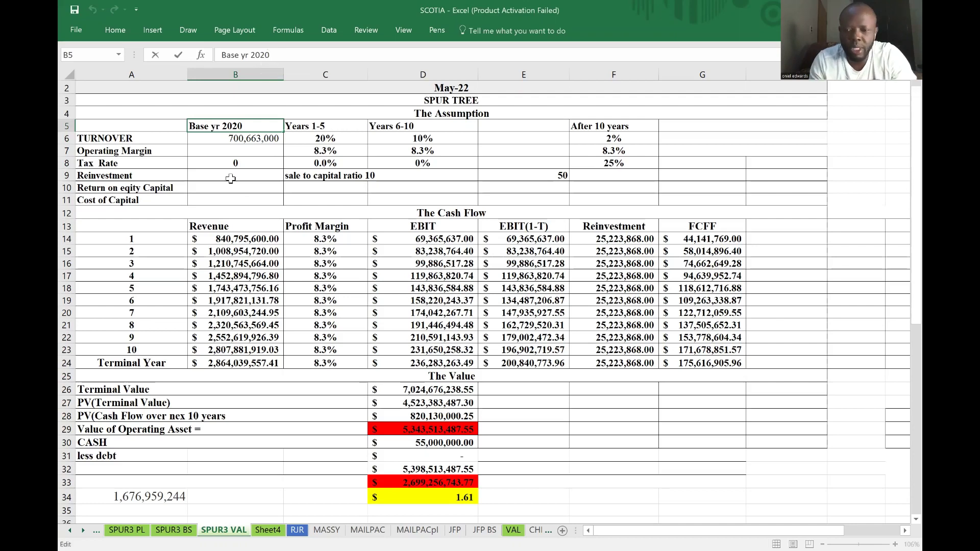
key(BackSpace)
text(1)
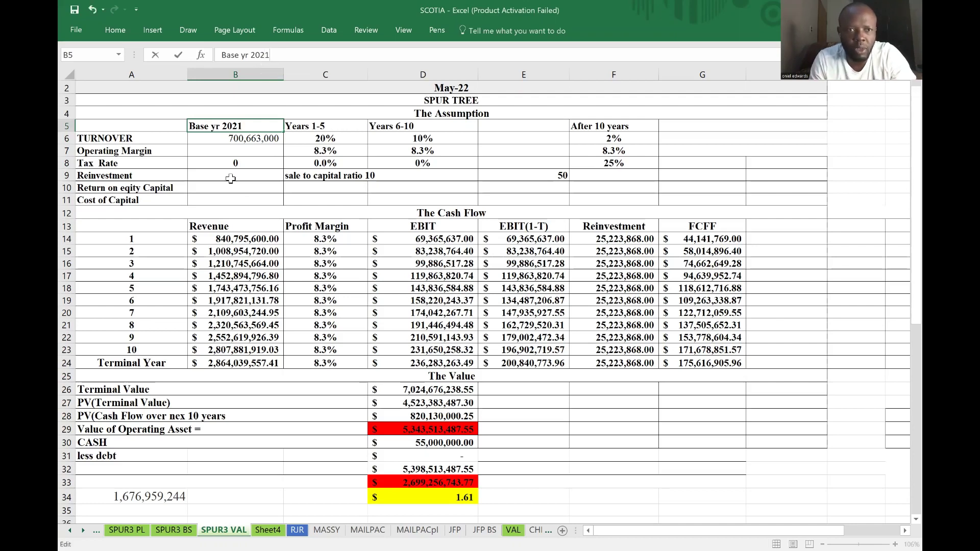
click(302, 191)
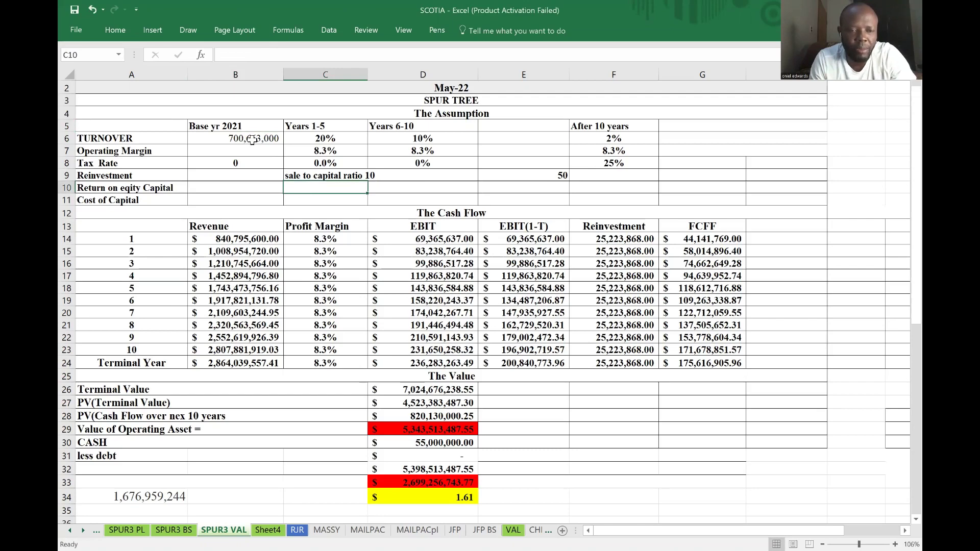
Copy the 2021 turnover from G3 of the SPUR3 PL sheet into the base year turnover cell B6 of SPUR3 VAL
click(127, 531)
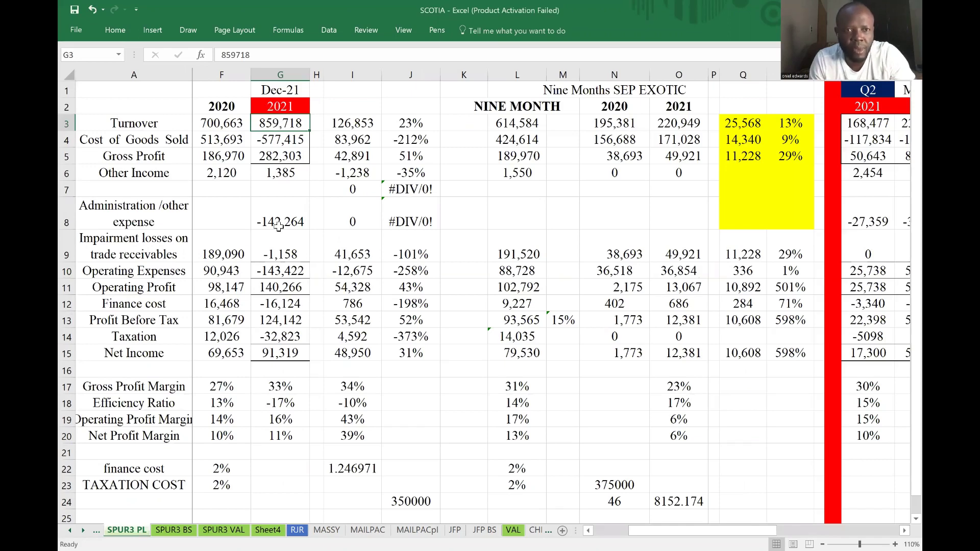
key(ctrl+c)
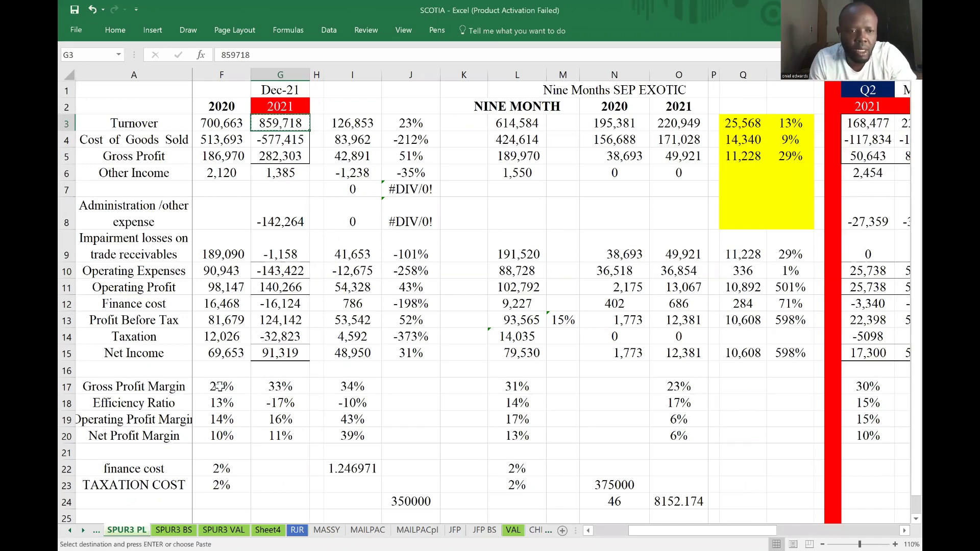
click(220, 532)
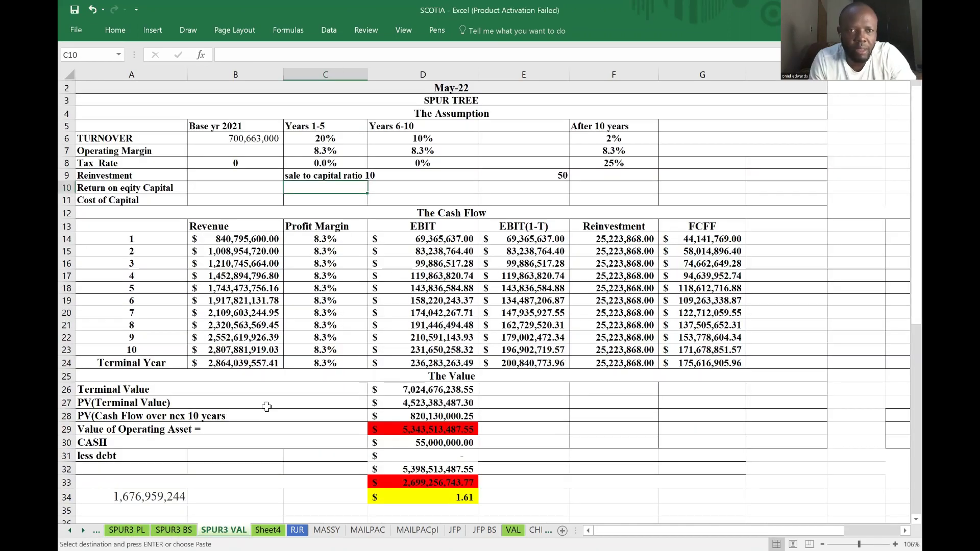
click(246, 137)
key(ctrl+v)
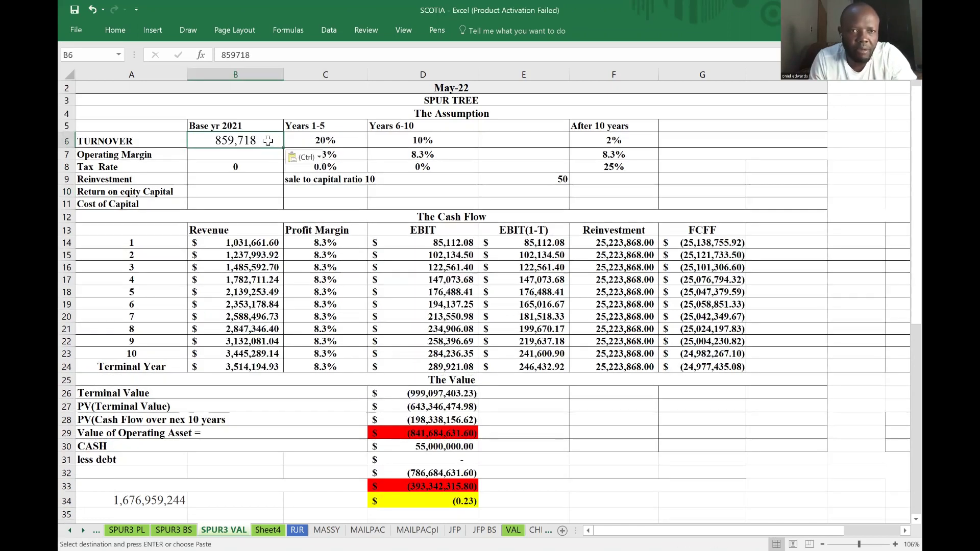
Extend the base year turnover in B6 with three zeros so it reads 859718000
click(259, 51)
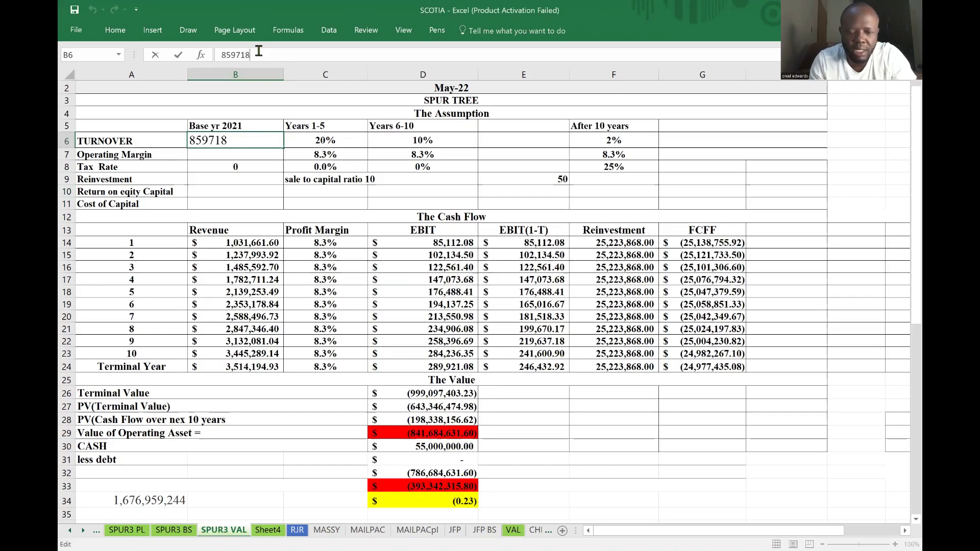
text(00)
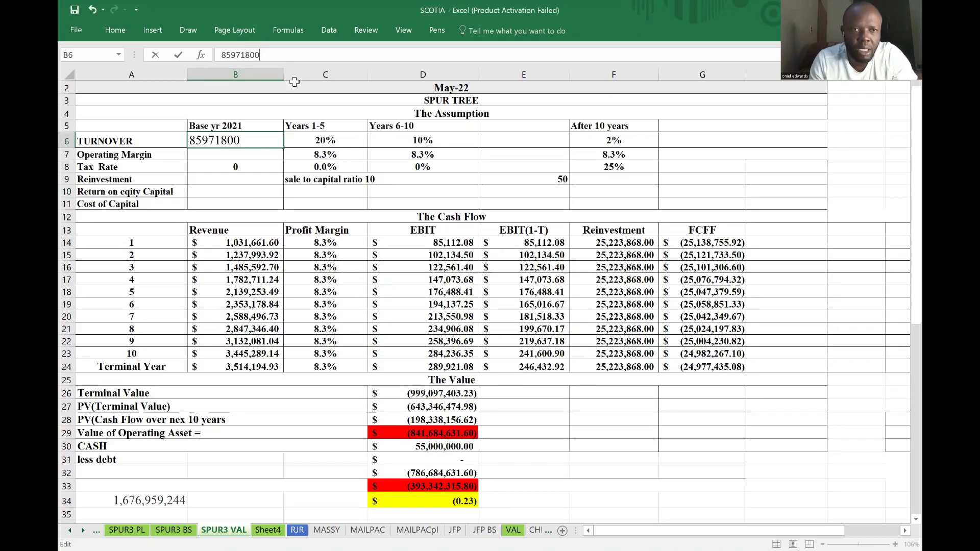
text(0)
key(Return)
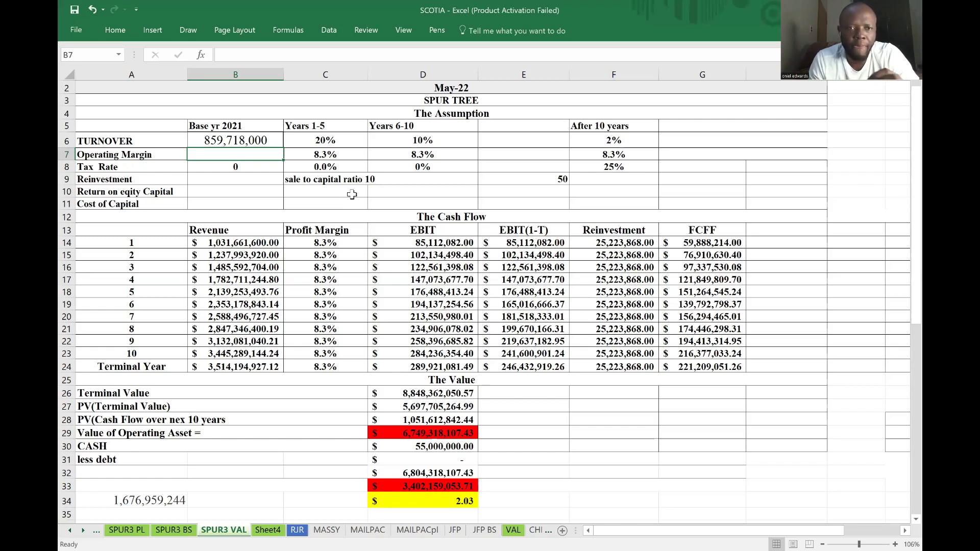
Set the turnover growth assumptions to 30% for Years 1-5 and 12% for Years 6-10
click(342, 142)
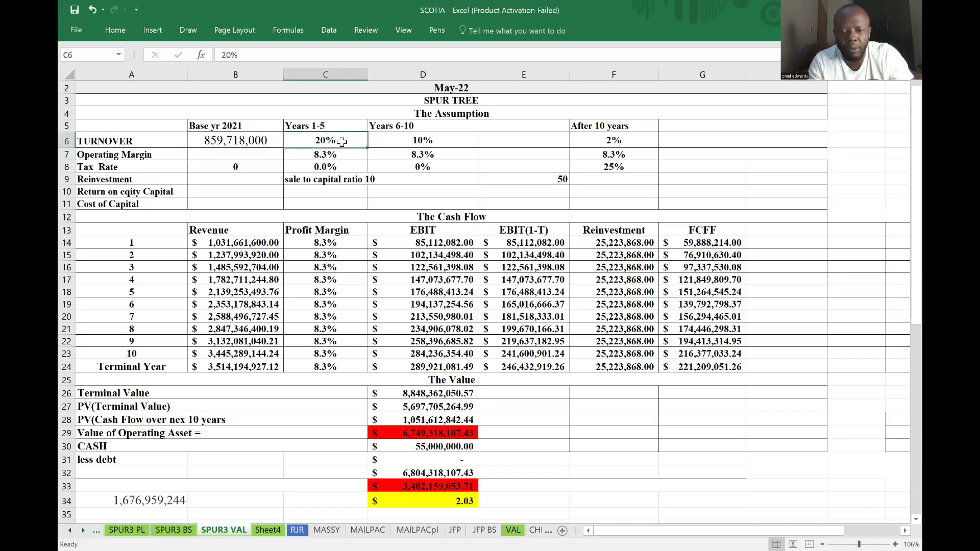
text(30)
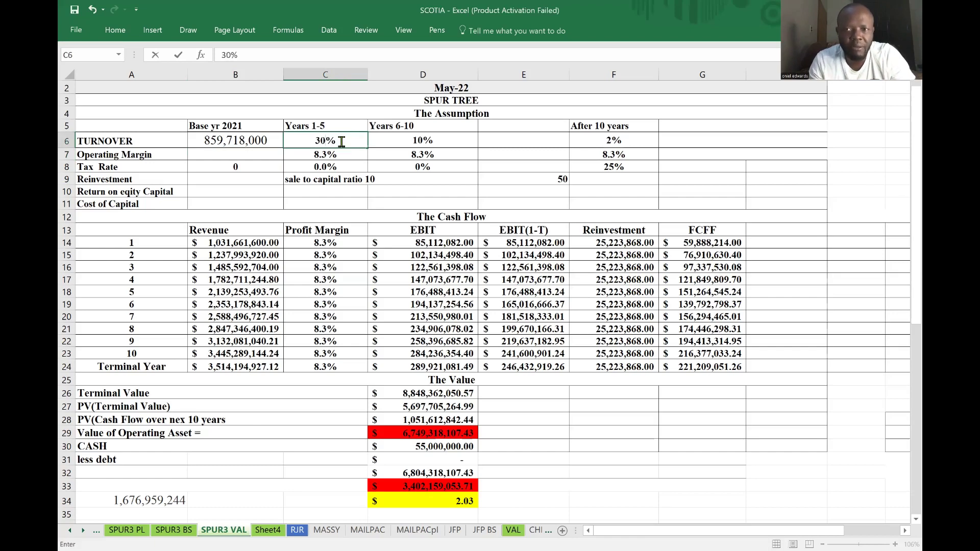
click(401, 202)
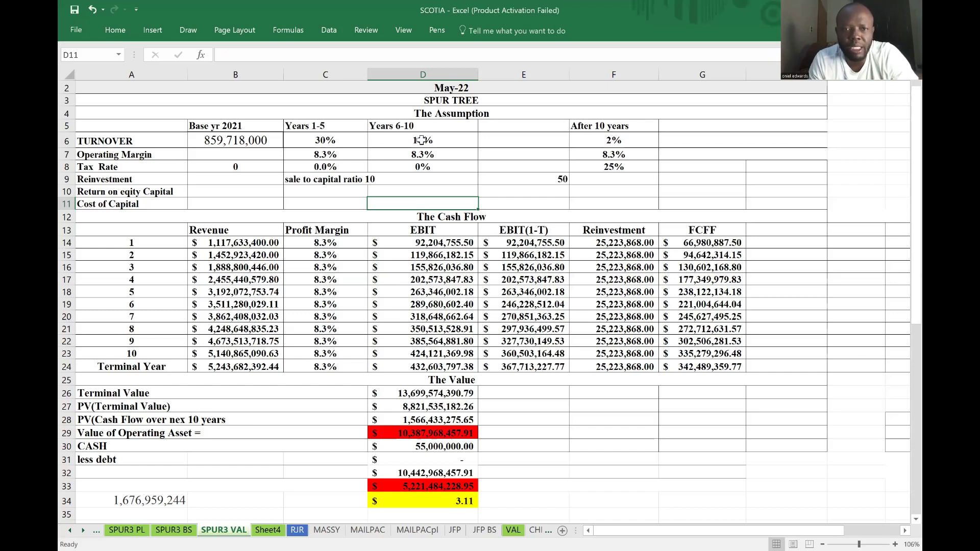
click(422, 140)
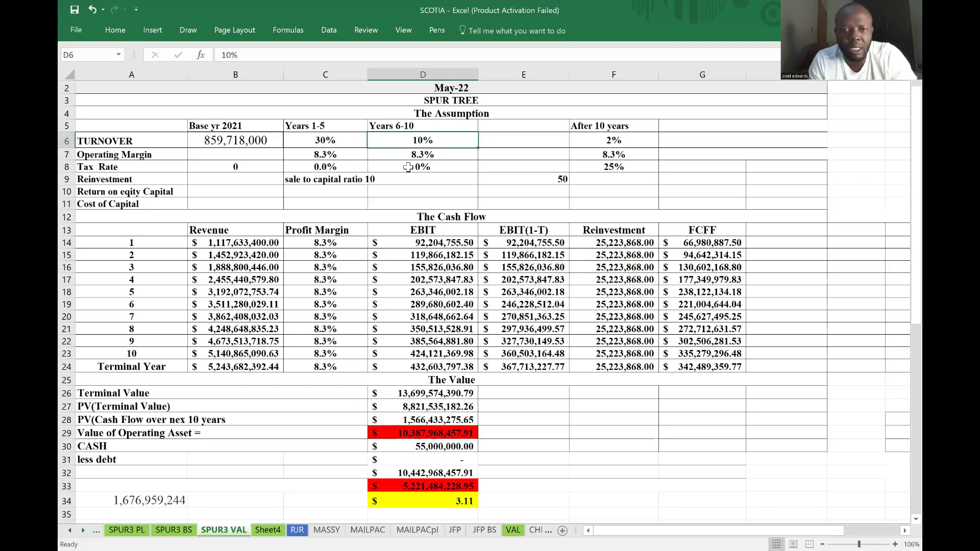
text(12)
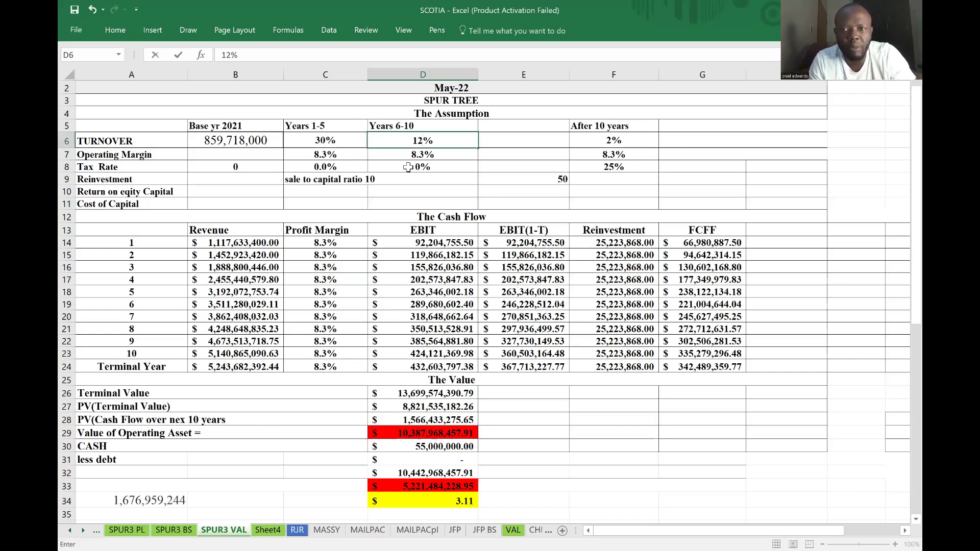
click(505, 154)
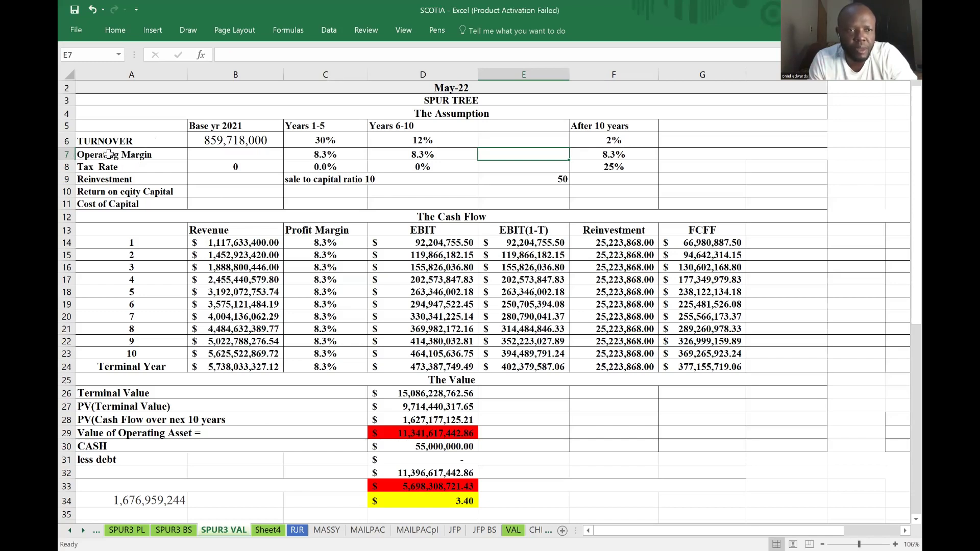
Highlight the entire Operating Margin row 7 with a yellow fill
click(66, 155)
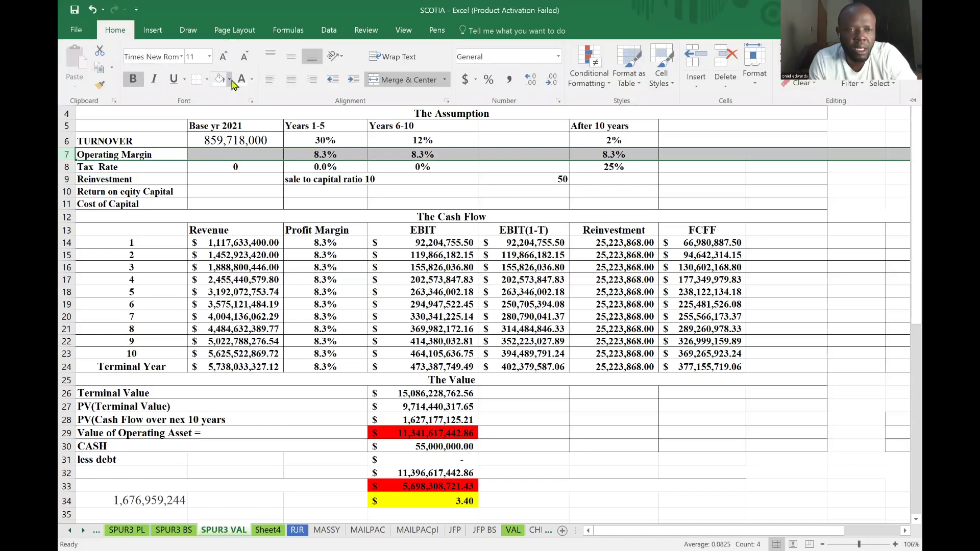
click(231, 79)
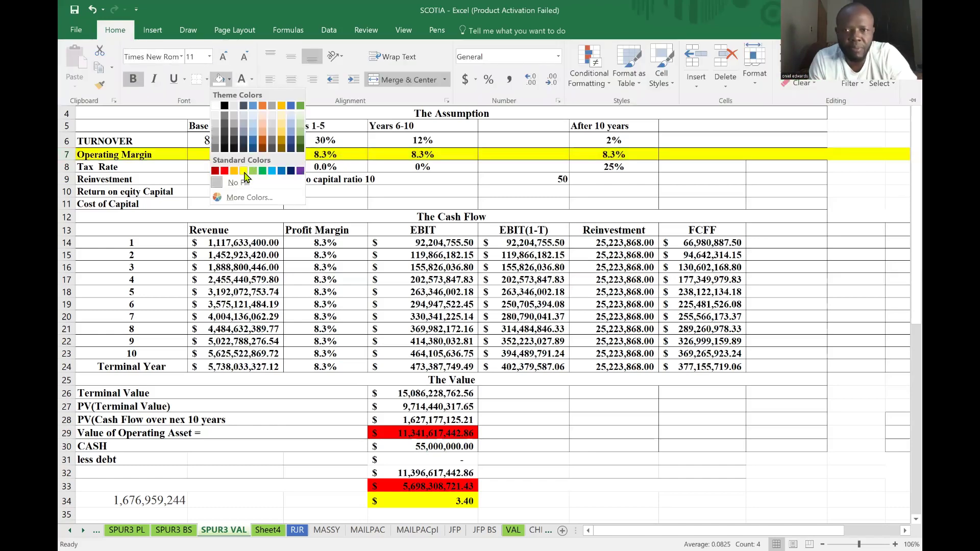
click(244, 173)
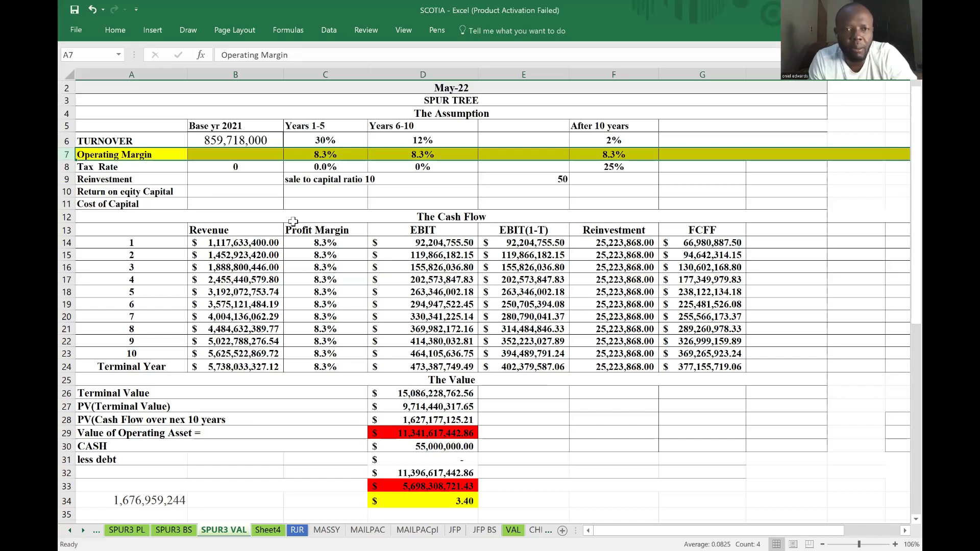
click(370, 195)
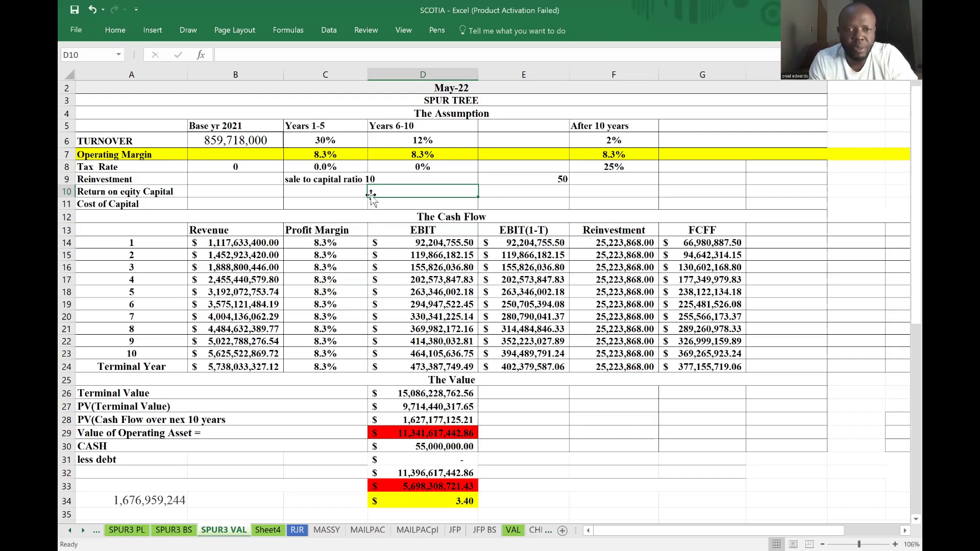
Set the operating margin to 20% for Years 1-5 and 15% for Years 6-10
click(325, 156)
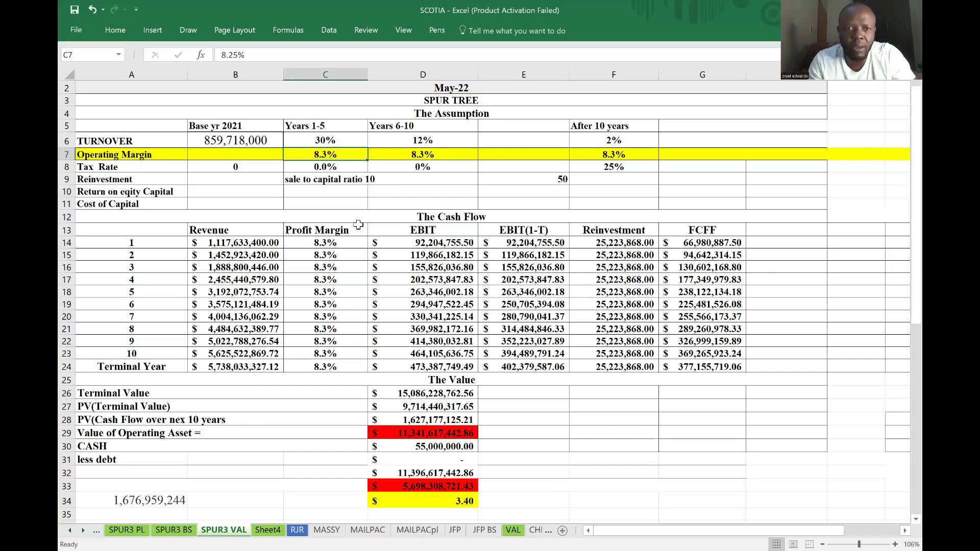
text(20)
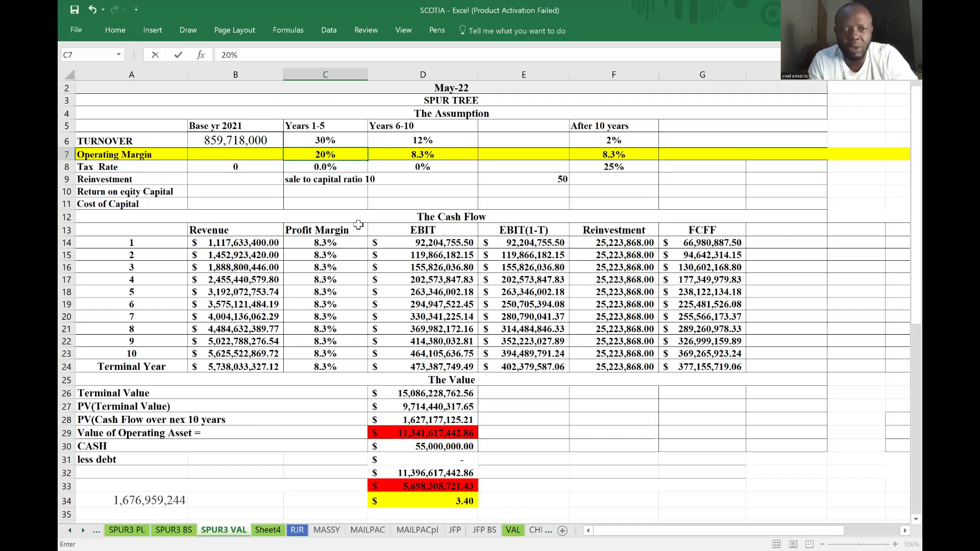
click(426, 195)
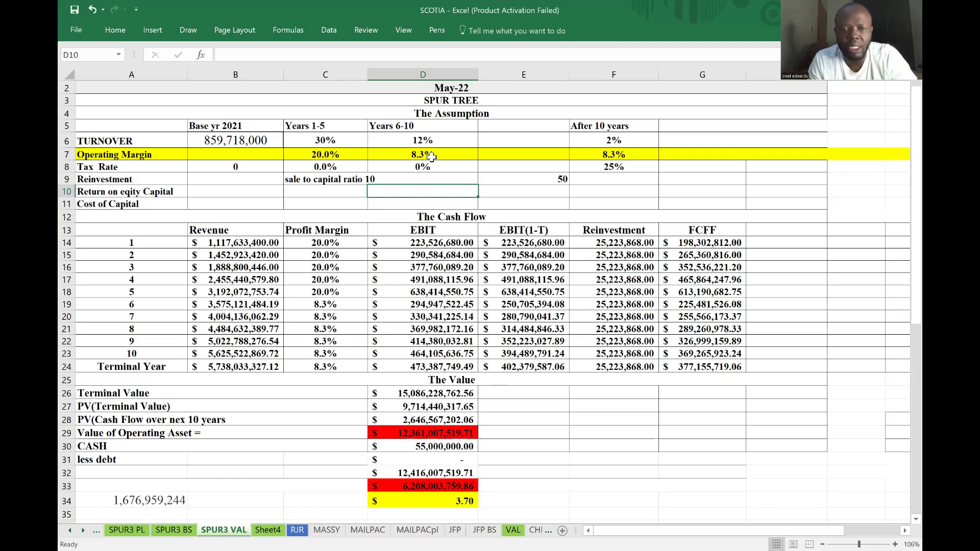
click(433, 156)
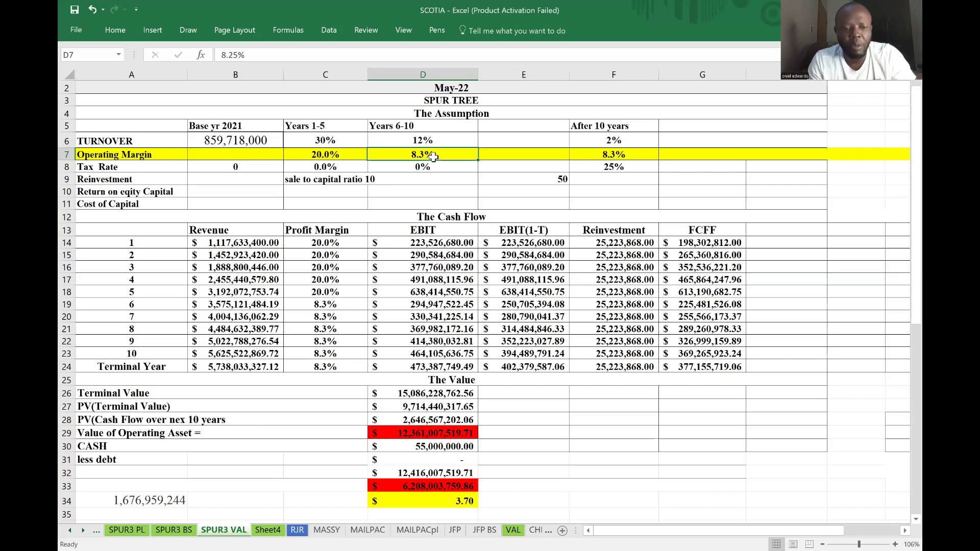
text(15)
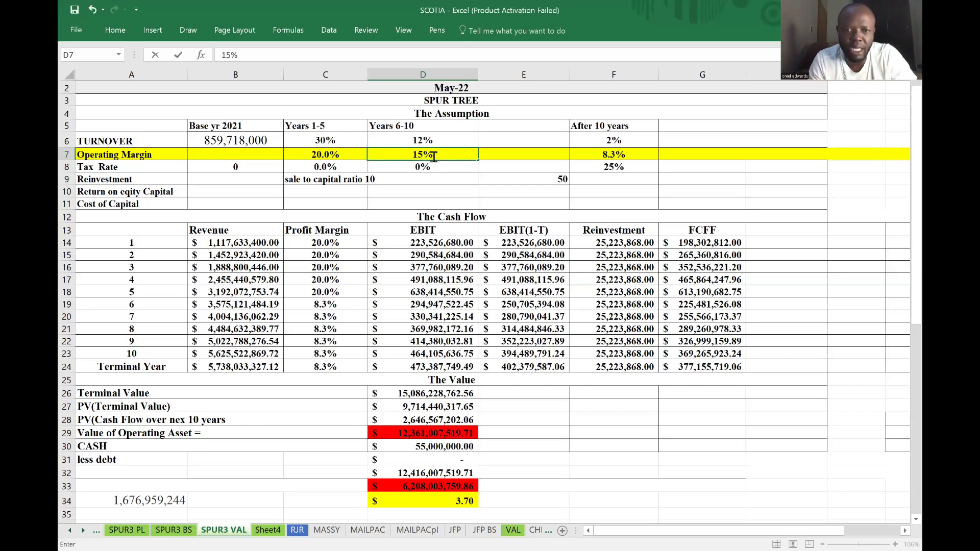
click(517, 158)
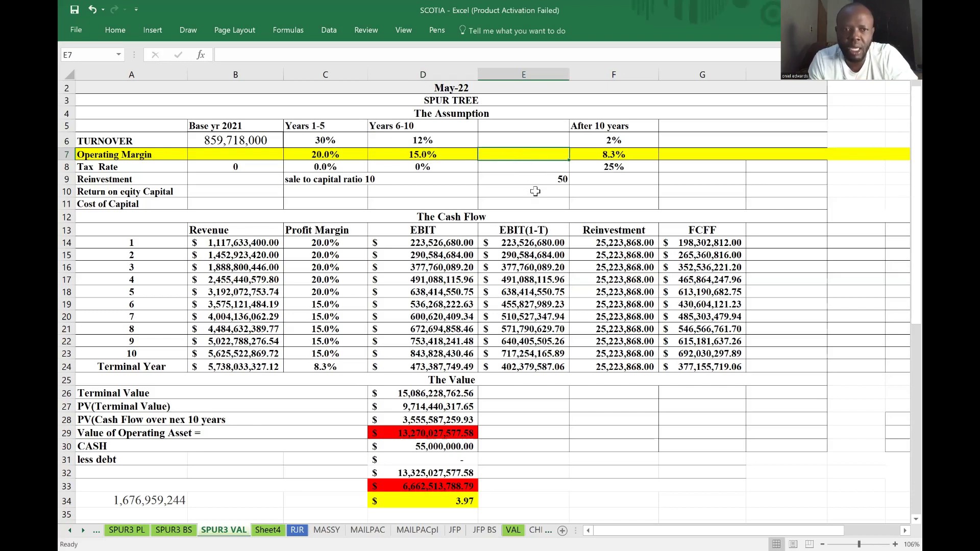
Set the operating margin for the period after 10 years to 15%
click(617, 158)
text(15)
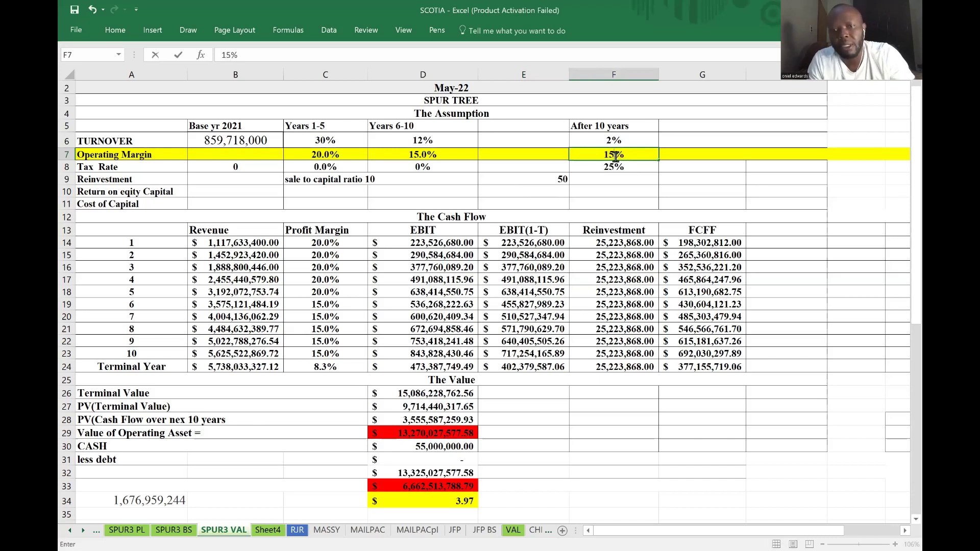
click(531, 193)
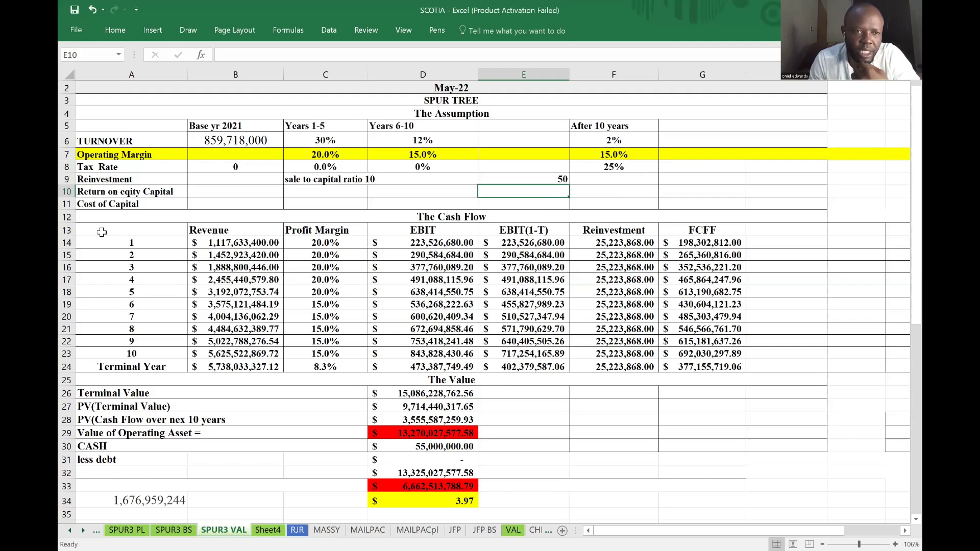
Highlight the whole cash flow table A13:G24, including its header row, with a yellow fill
drag(105, 233, 711, 365)
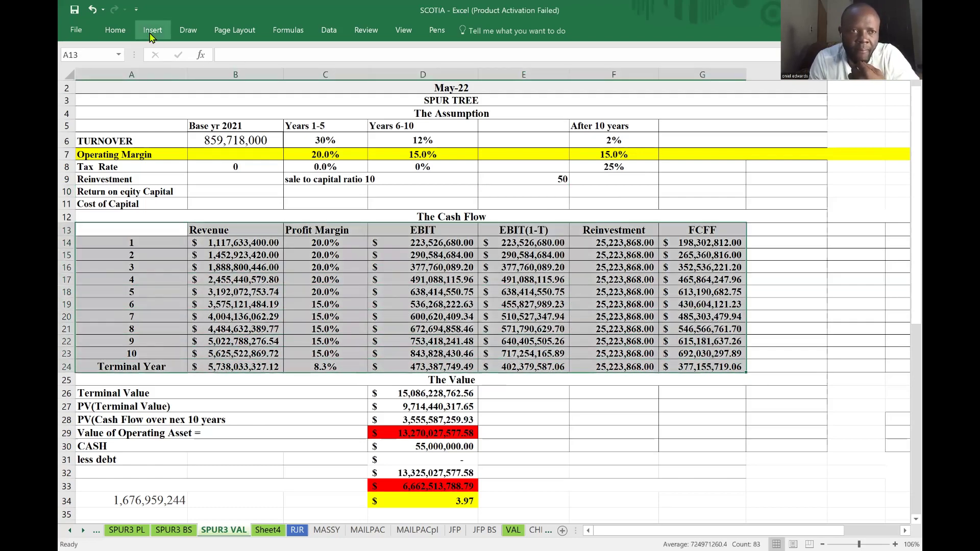
click(128, 34)
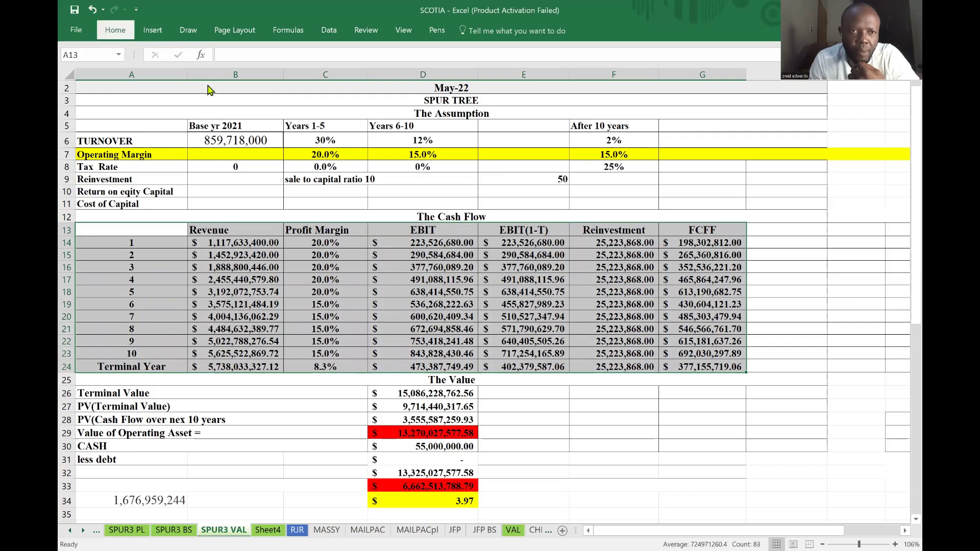
click(220, 81)
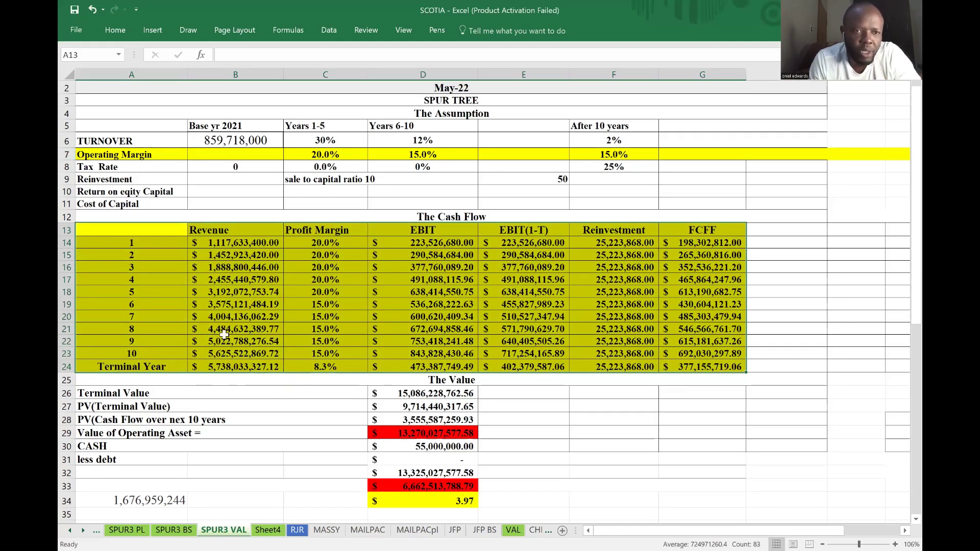
Fill the Year 1 revenue cell B14 with light green and the Year 2 revenue cell B15 with green
click(207, 243)
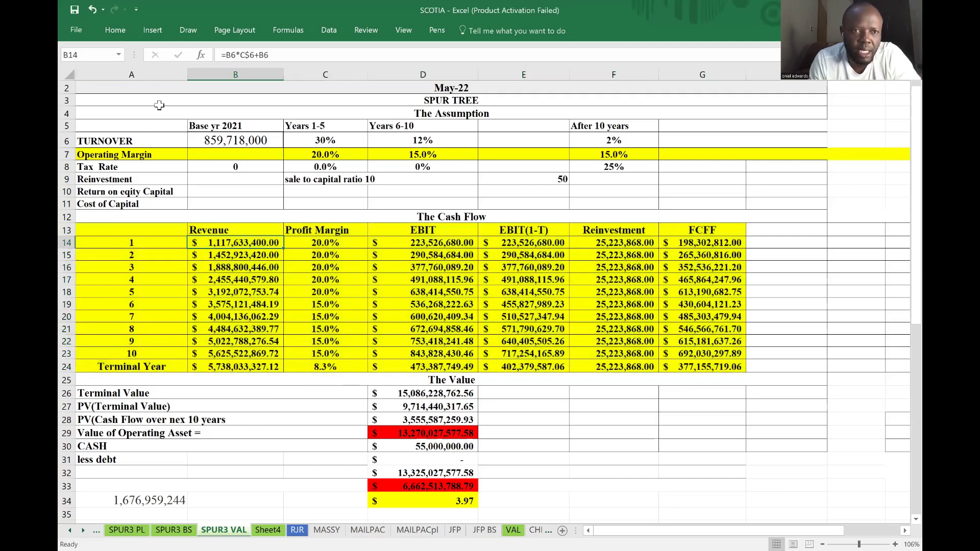
click(122, 30)
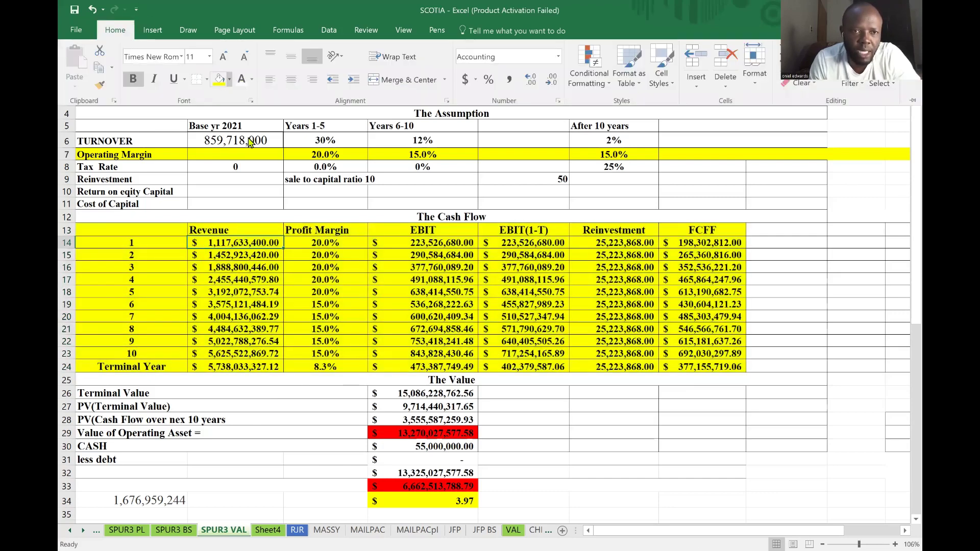
click(230, 80)
click(254, 172)
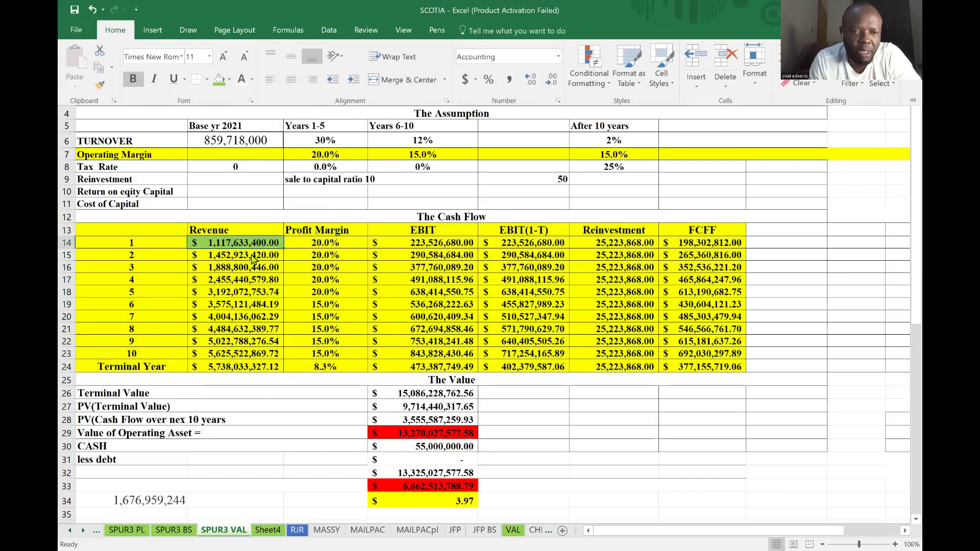
click(250, 254)
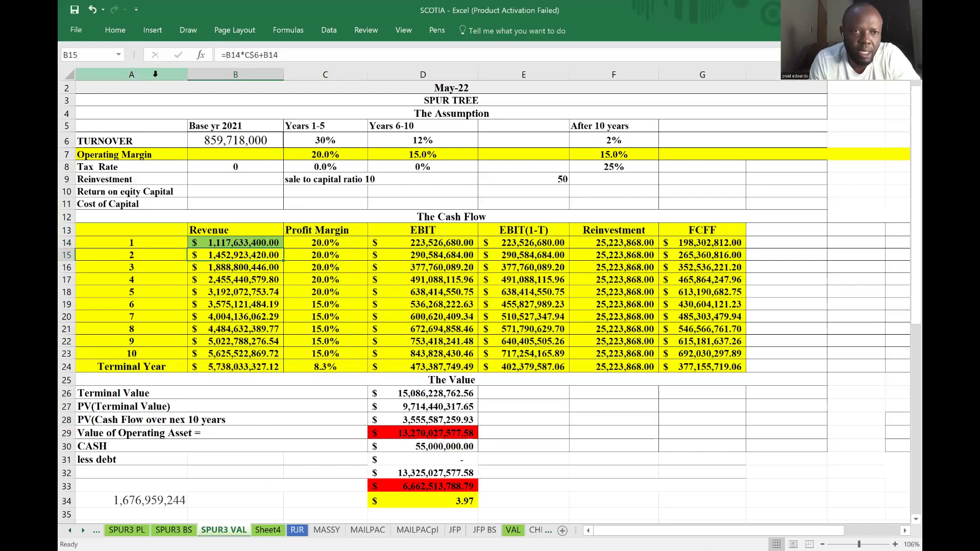
click(124, 31)
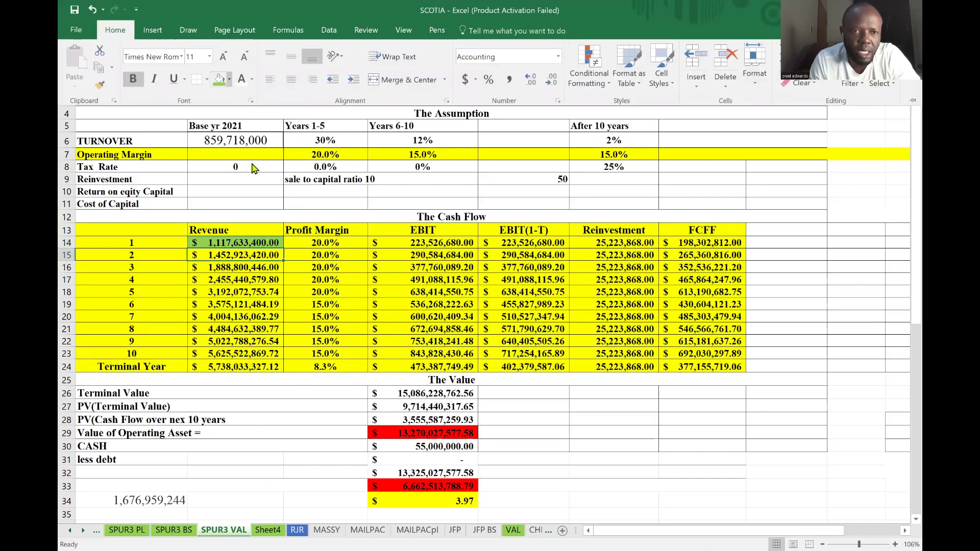
click(230, 80)
click(266, 171)
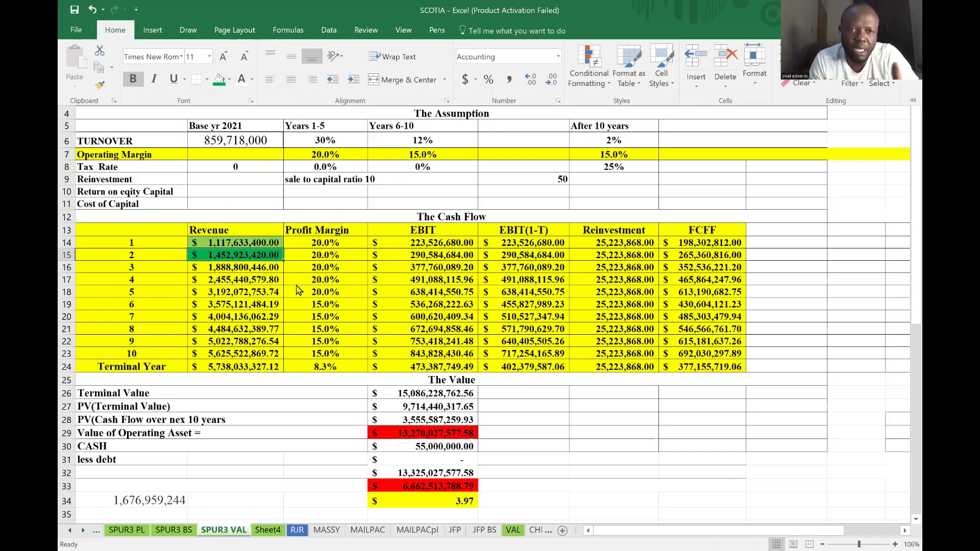
Fill the Year 10 revenue cell B23 with red
click(217, 353)
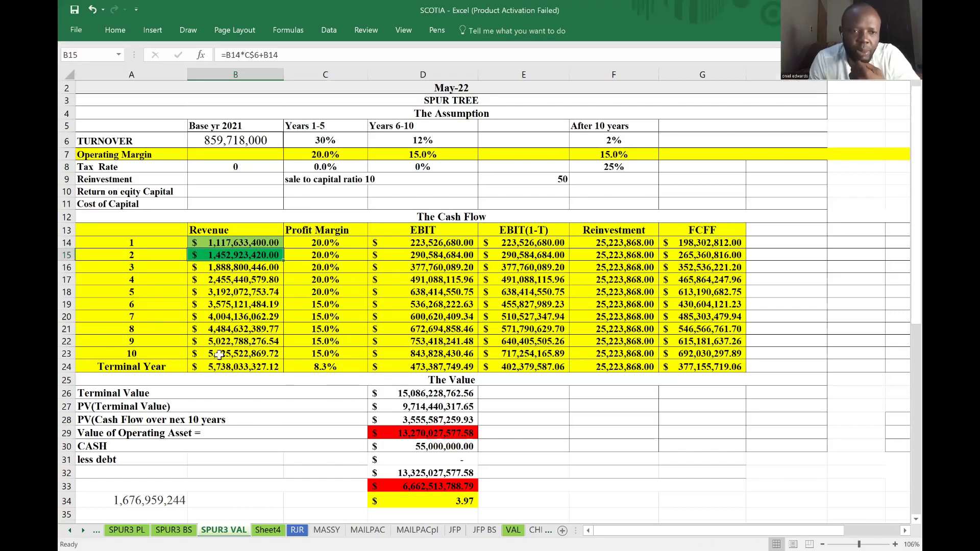
click(130, 35)
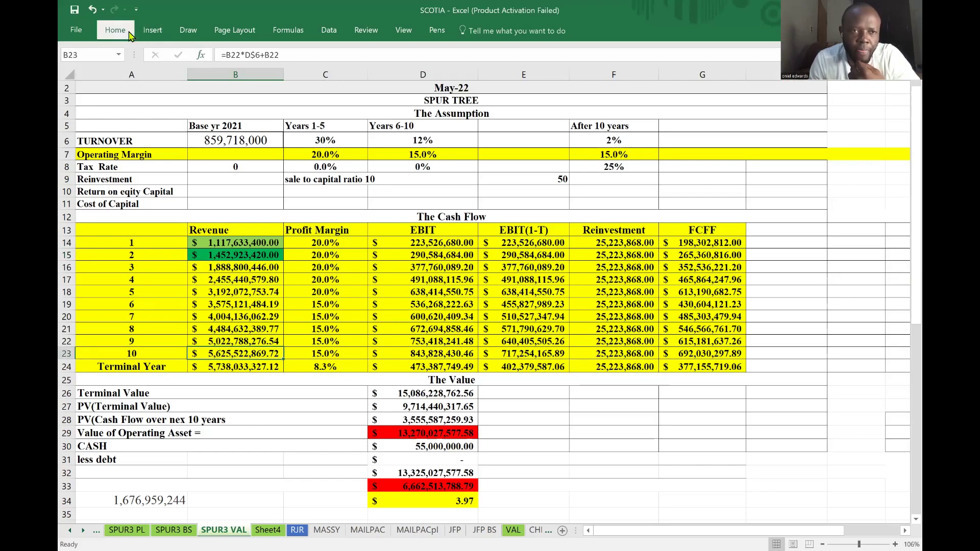
click(230, 81)
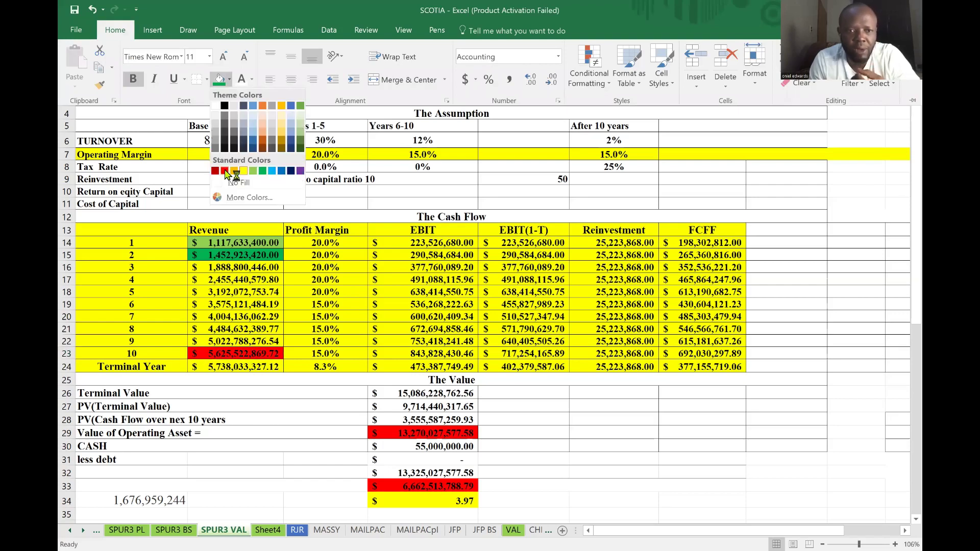
click(225, 171)
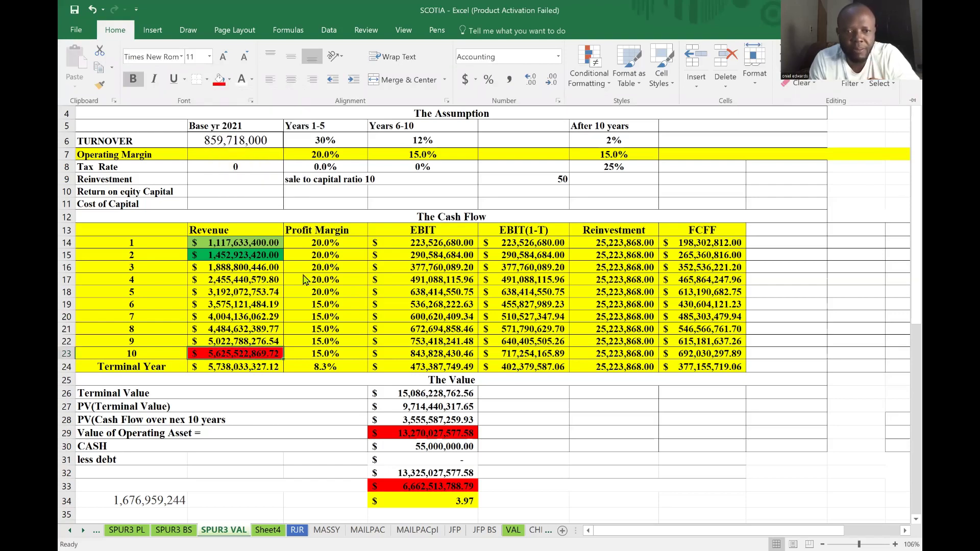
Set the Terminal Year profit margin in cell C24 to 15%
click(337, 368)
click(337, 367)
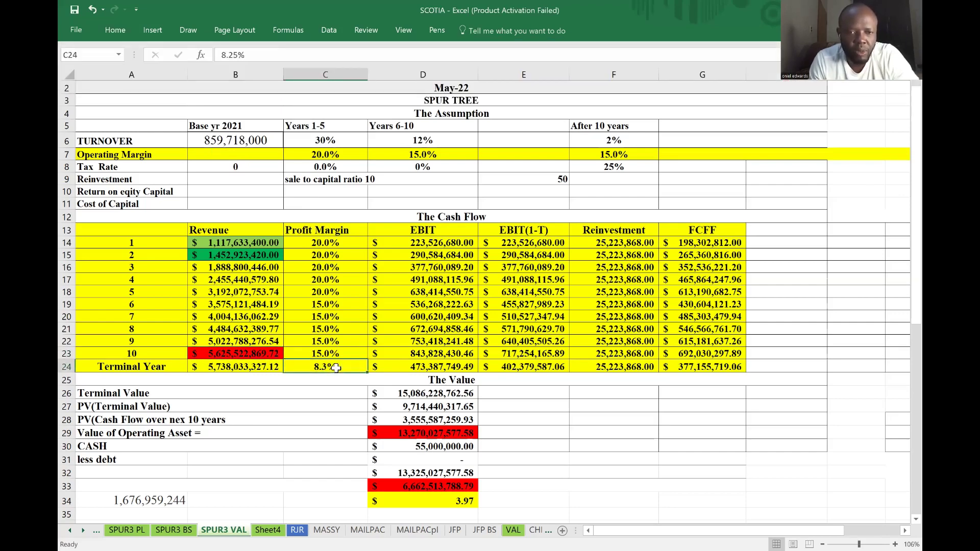
click(324, 401)
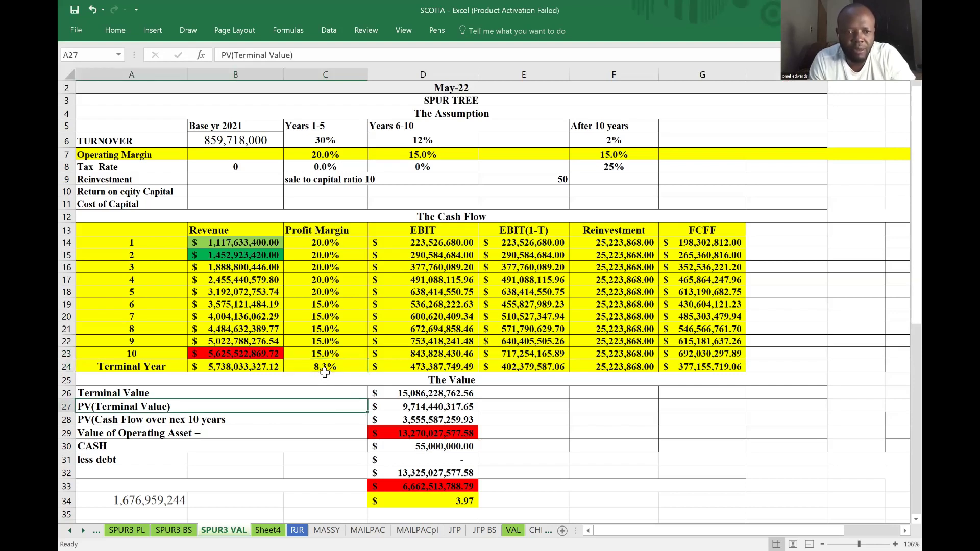
click(326, 369)
text(15)
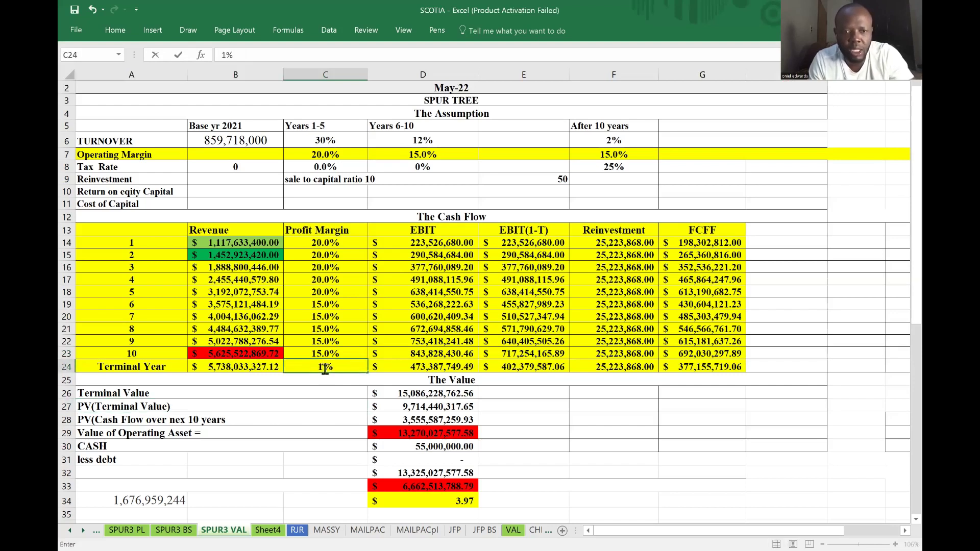
click(551, 418)
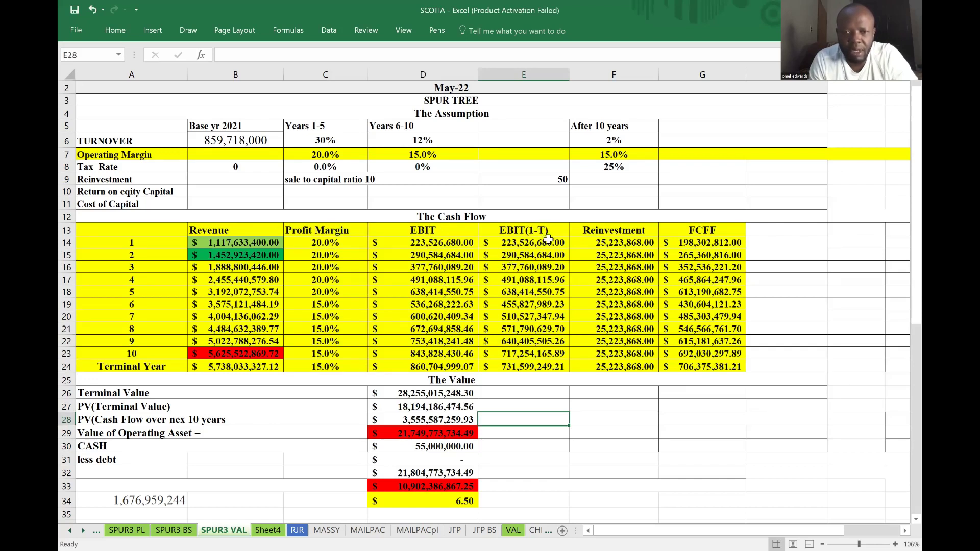
Highlight the EBIT(1-T) and EBIT figures for Years 1 to 5 with an orange fill
drag(544, 244, 539, 292)
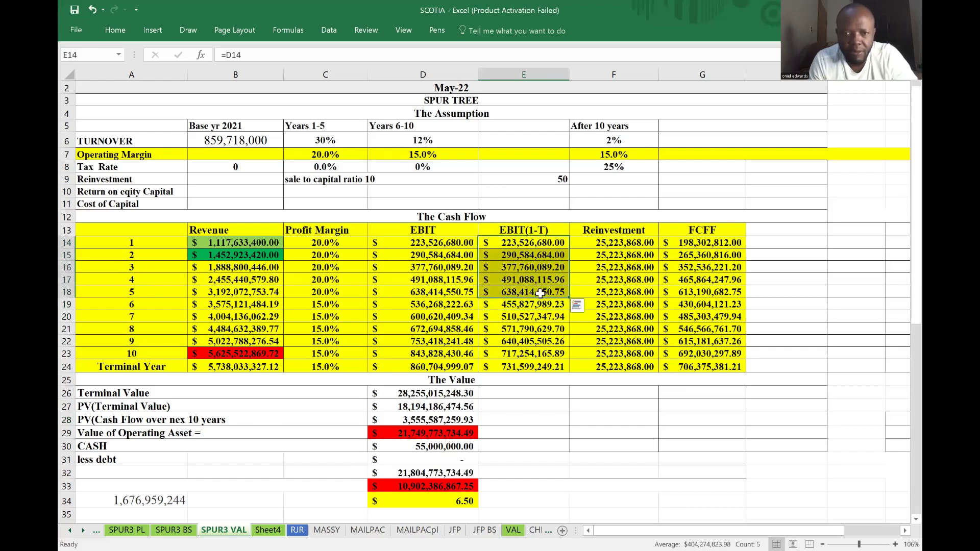
click(129, 32)
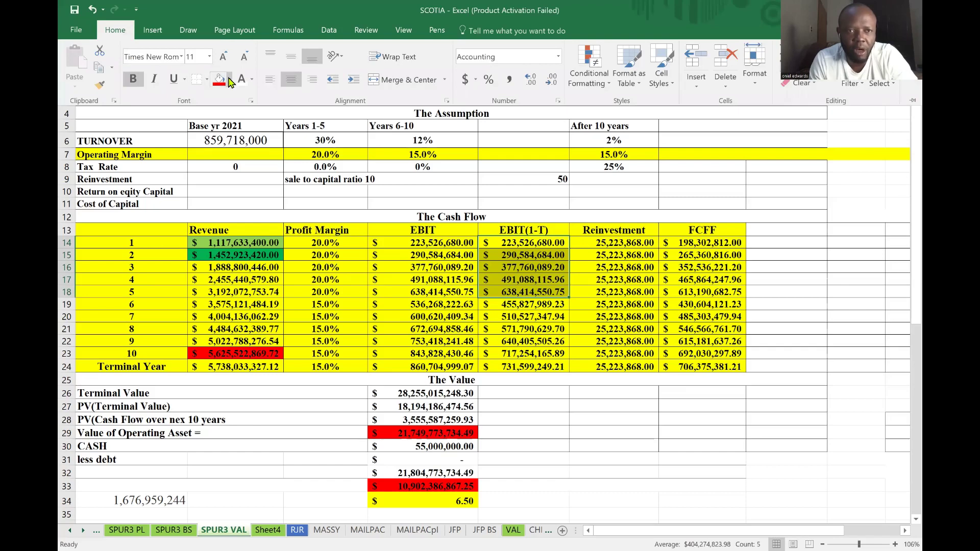
click(229, 80)
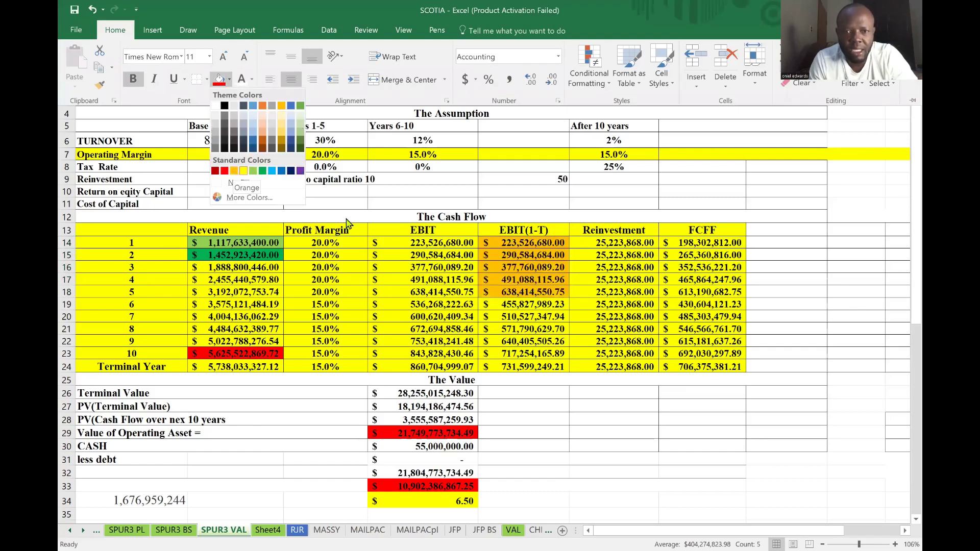
click(455, 254)
drag(449, 243, 449, 292)
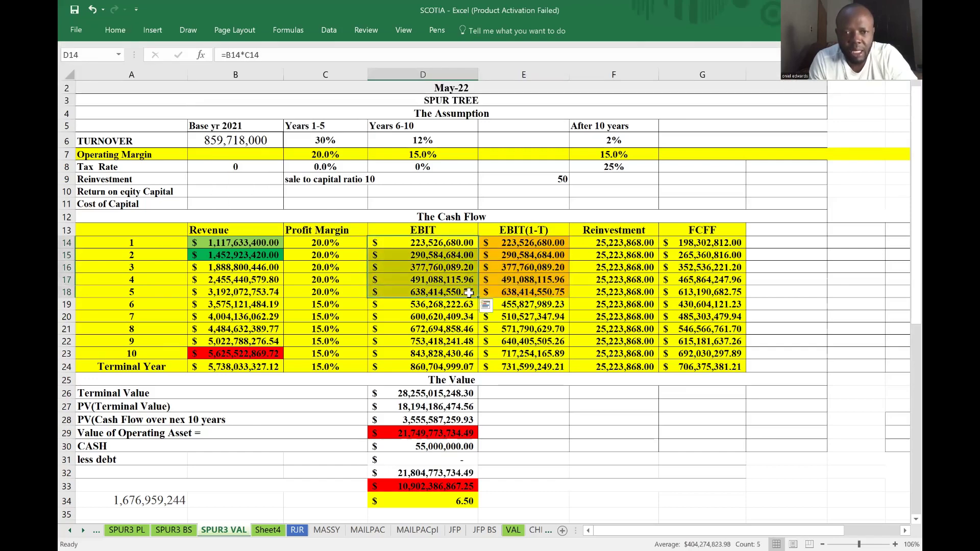
click(129, 36)
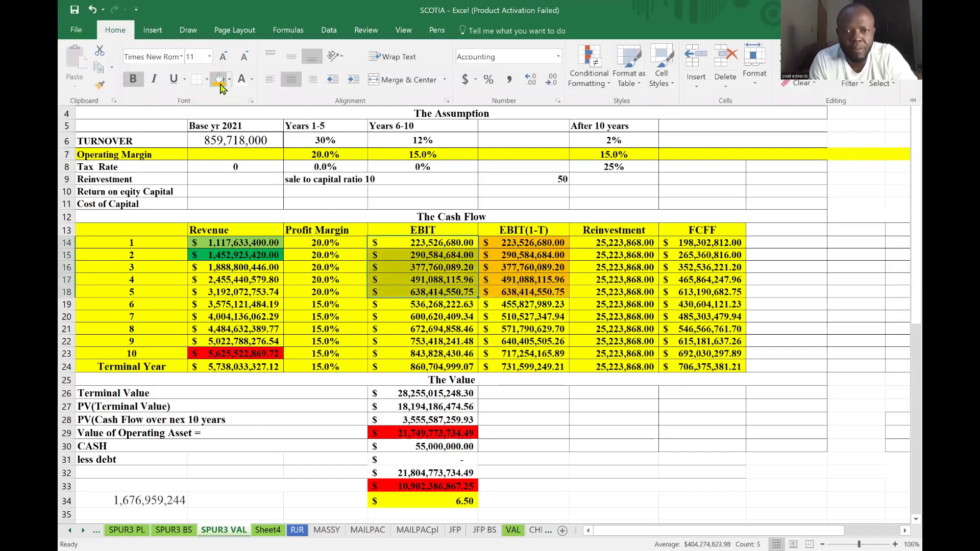
click(219, 80)
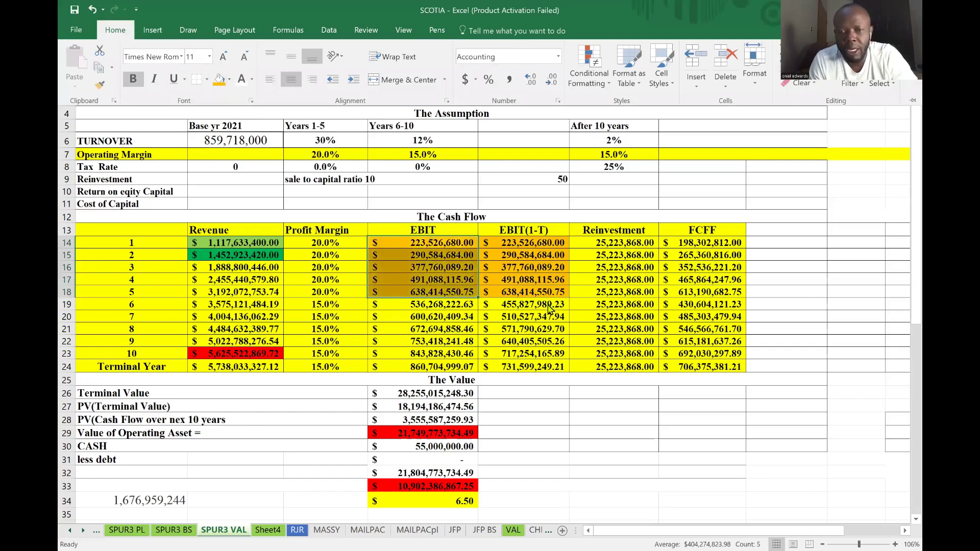
Highlight the Reinvestment figures from Year 1 through the Terminal Year with a light blue fill
drag(620, 245, 630, 369)
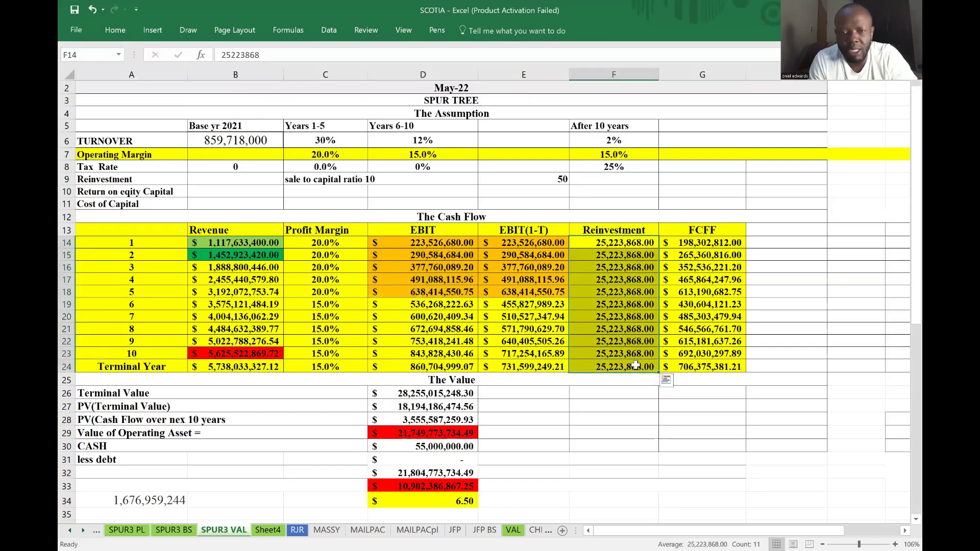
click(131, 33)
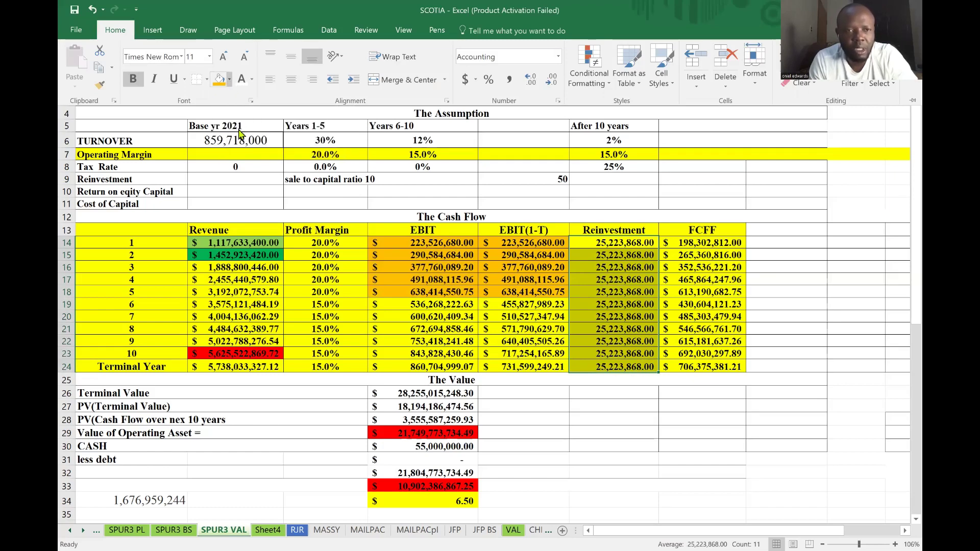
click(229, 79)
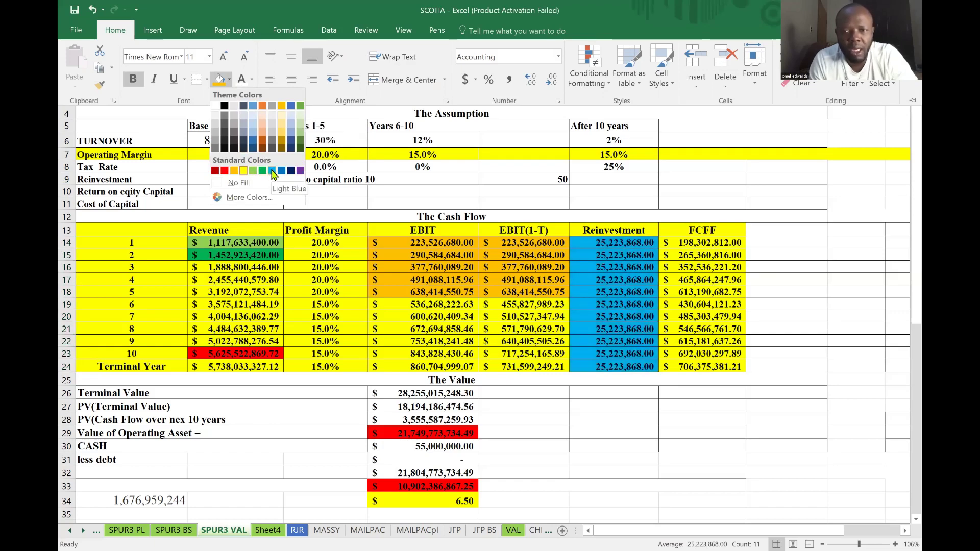
click(273, 172)
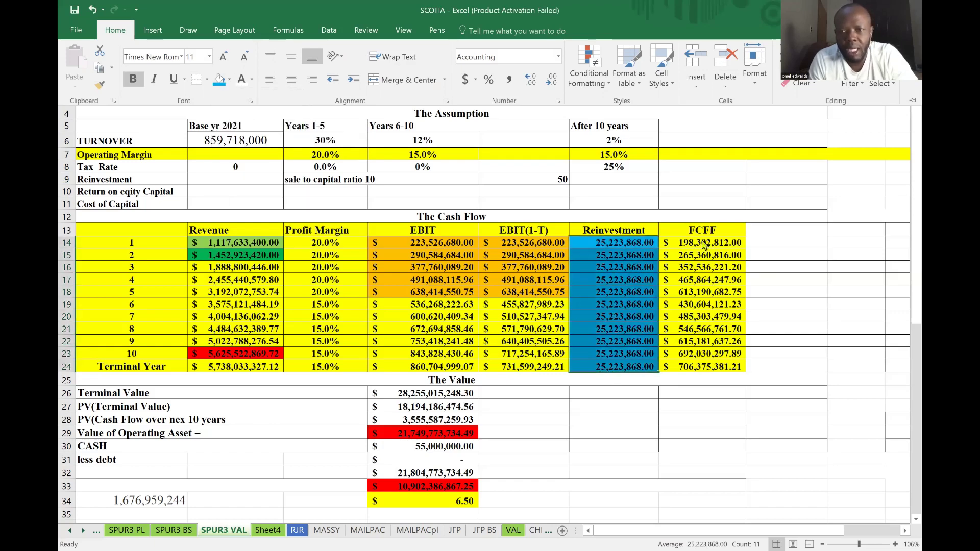
Highlight the FCFF figures from Year 1 through the Terminal Year with a light green fill
click(709, 243)
drag(713, 275, 713, 368)
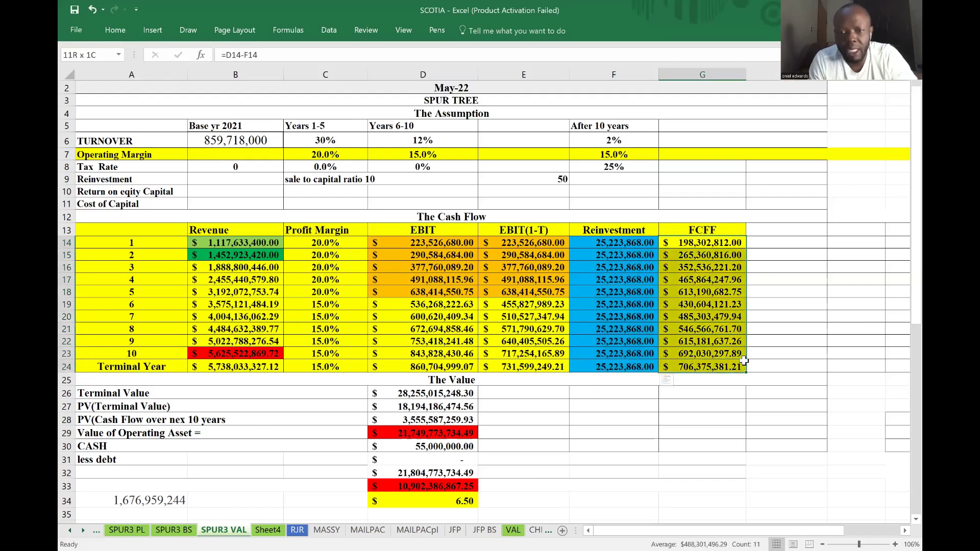
click(130, 28)
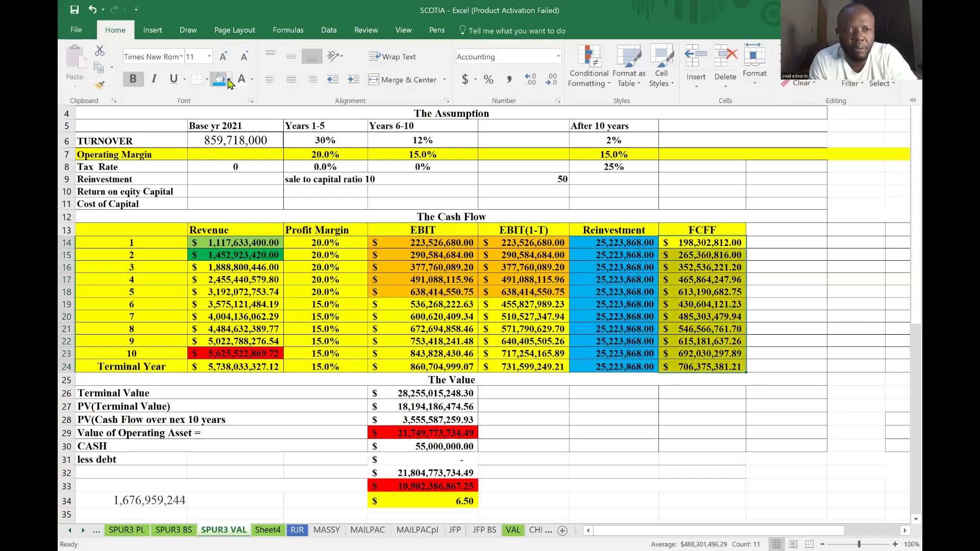
click(229, 81)
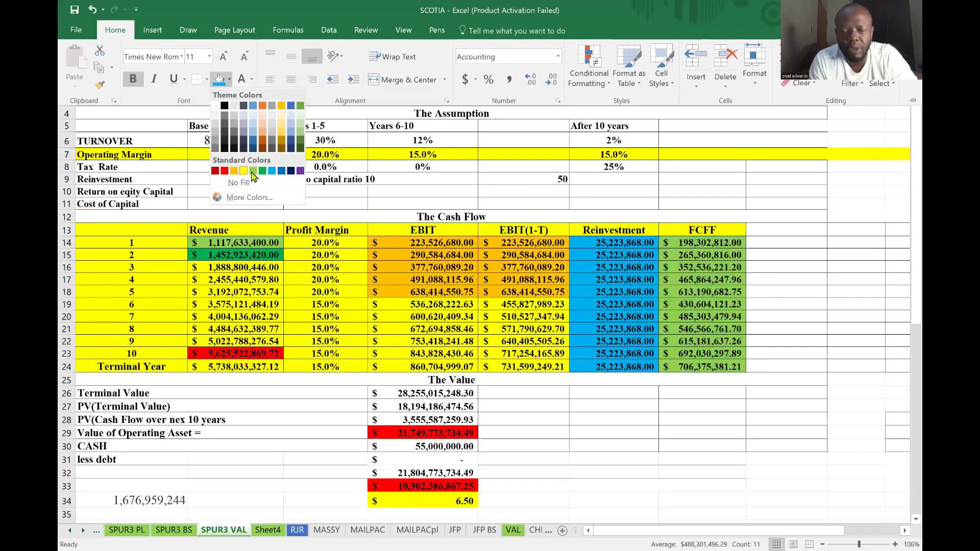
key(Escape)
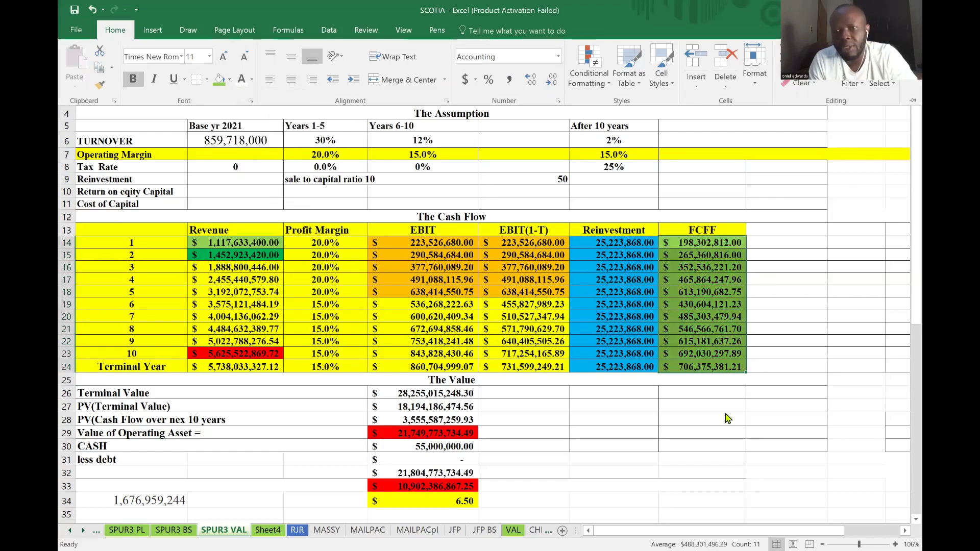
key(Escape)
click(791, 324)
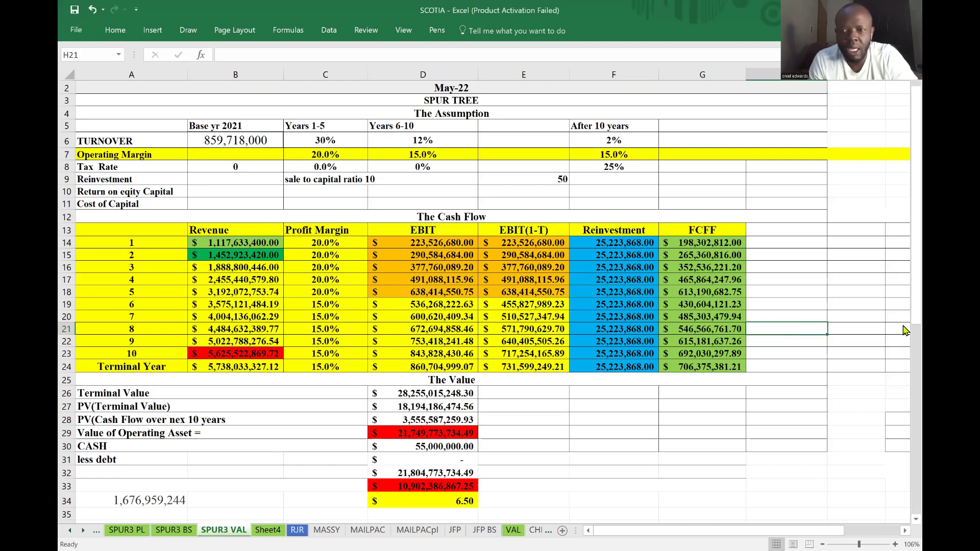
Remove the fill colour from the cash flow table in rows 13 to 24
drag(916, 323, 904, 322)
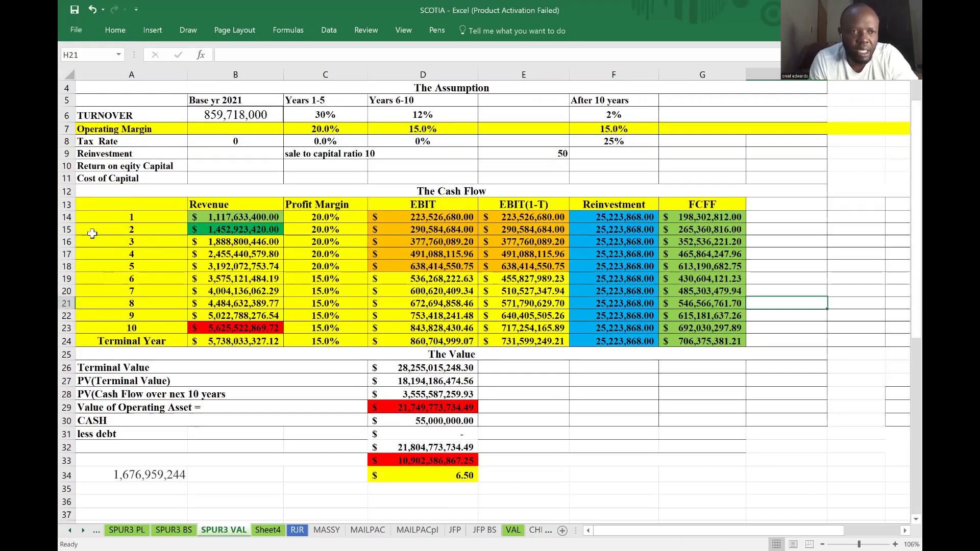
drag(69, 205, 66, 341)
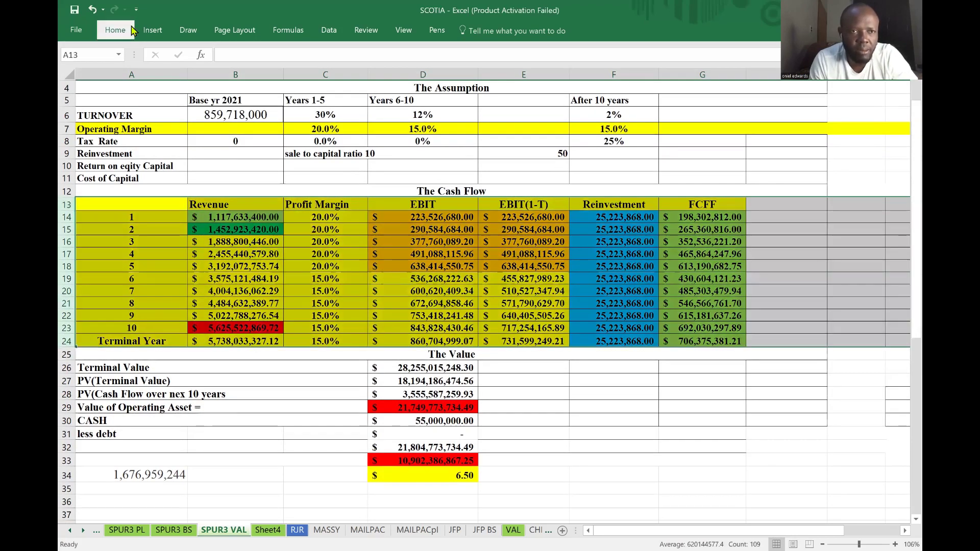
click(127, 30)
click(230, 79)
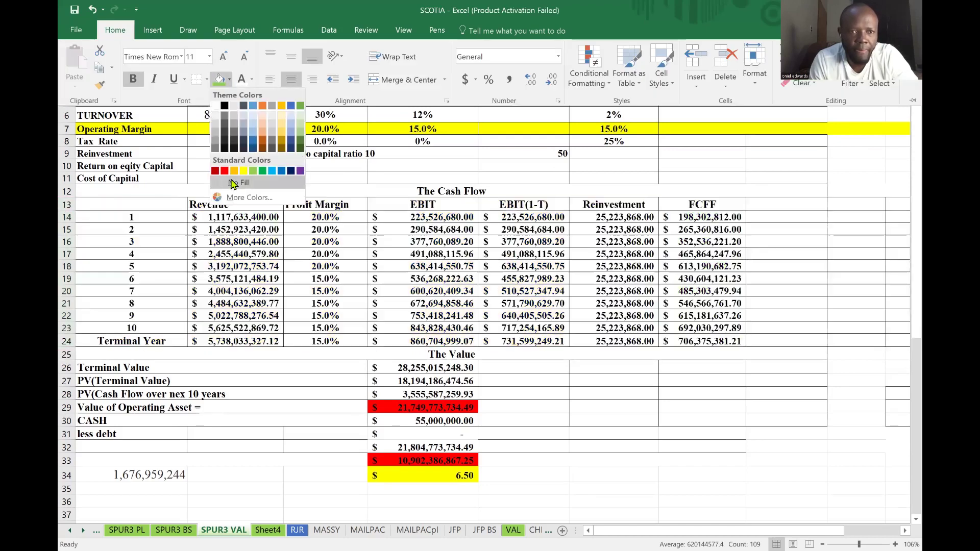
click(232, 183)
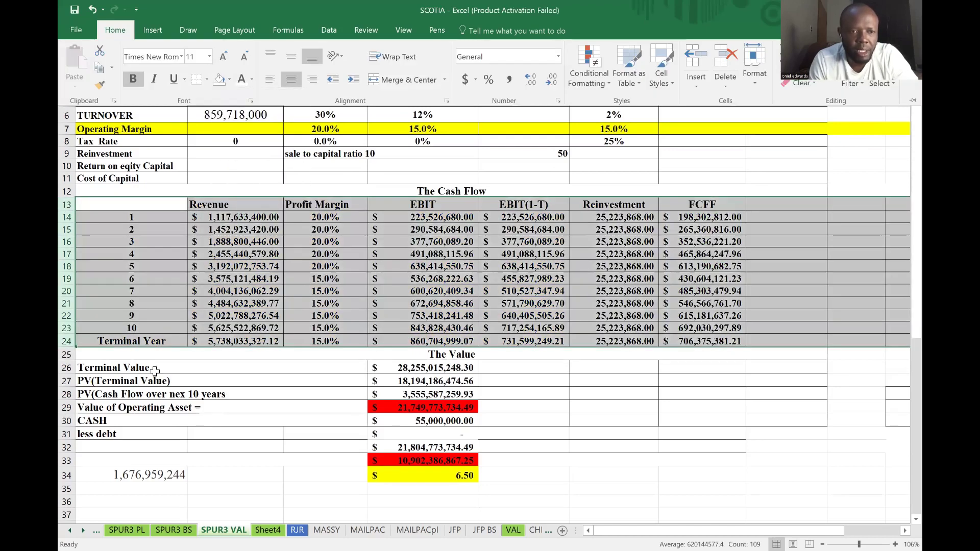
Highlight the Terminal Value row with a yellow fill and inspect its formula in D26
click(72, 368)
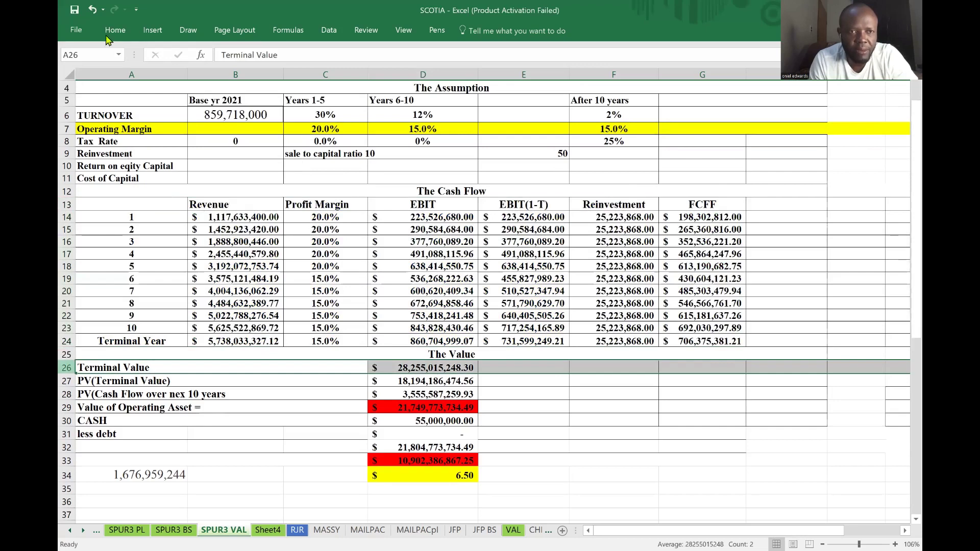
click(131, 31)
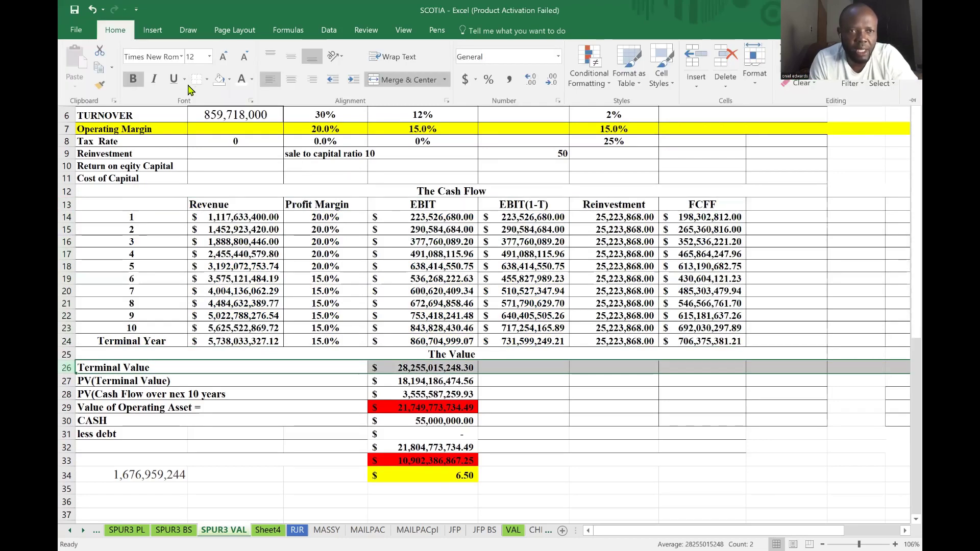
click(230, 80)
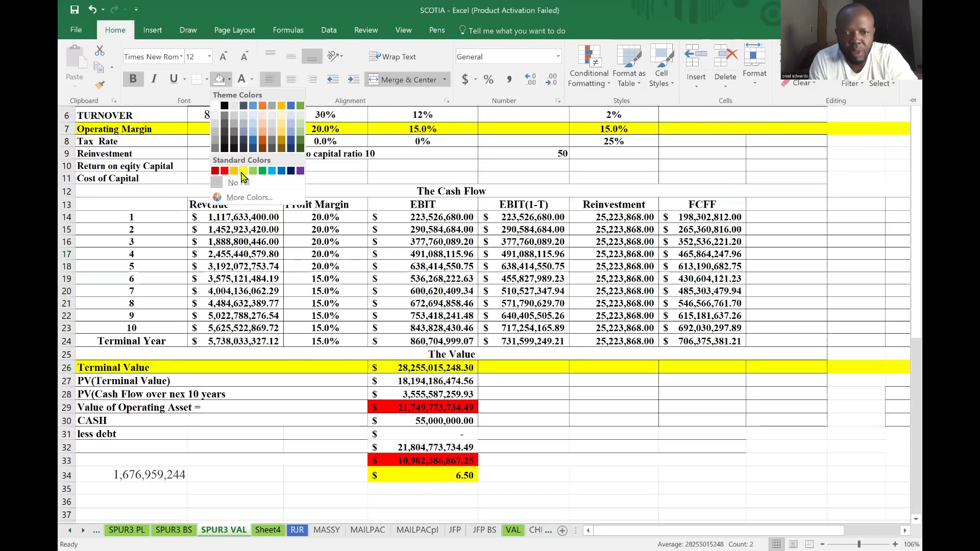
click(243, 172)
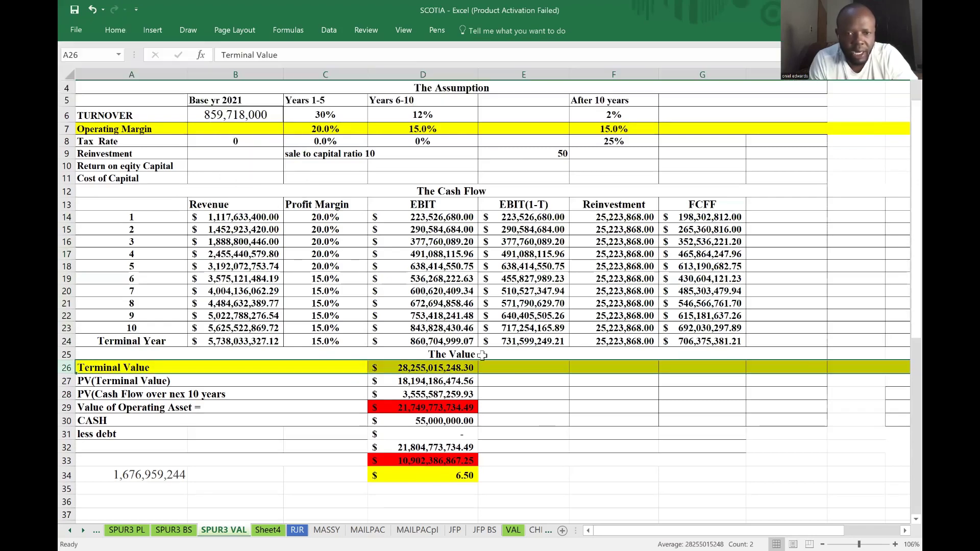
click(464, 368)
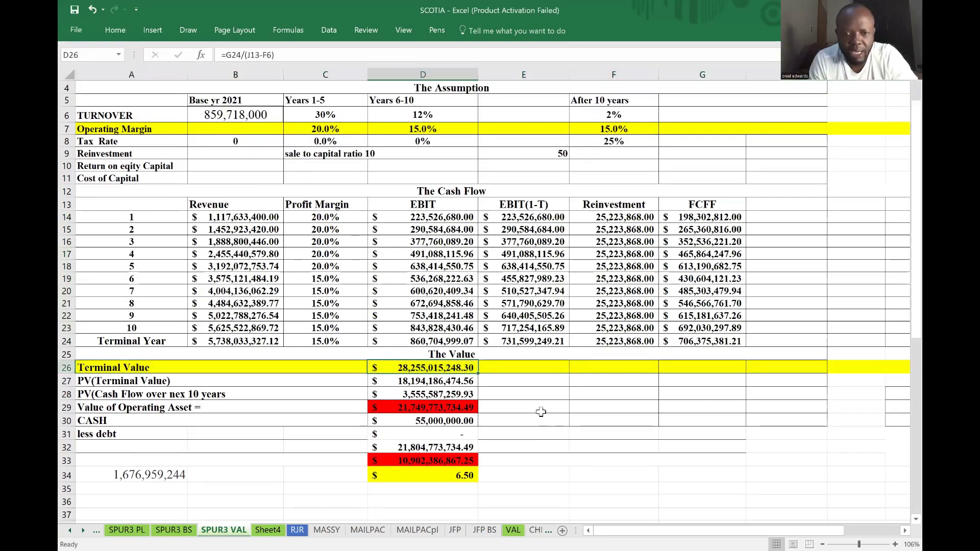
click(541, 411)
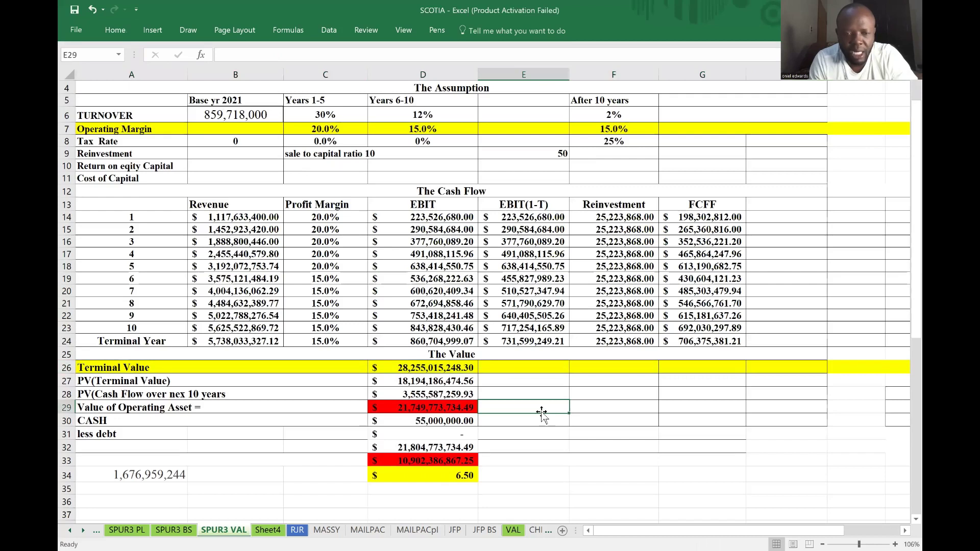
click(463, 367)
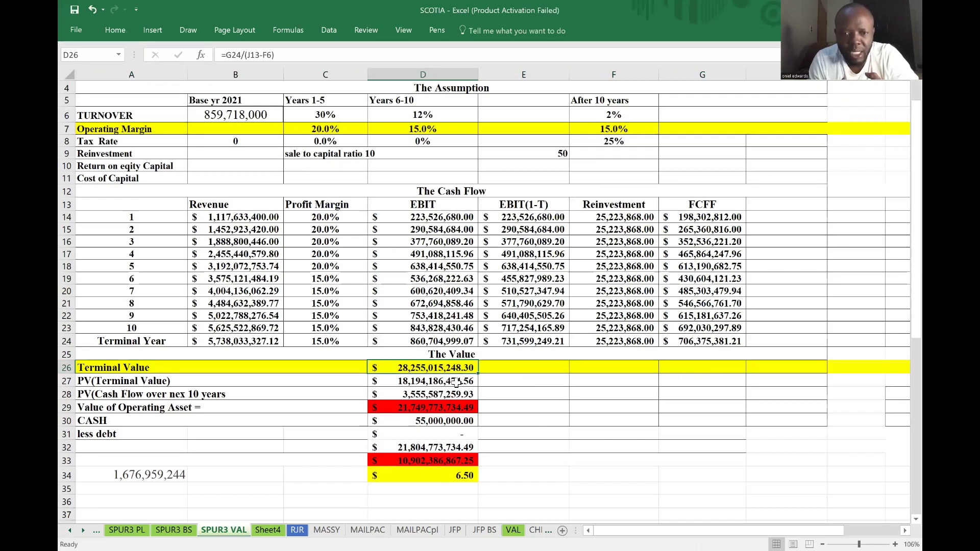
Highlight the PV(Terminal Value) amount and the 10-year PV(Cash Flow) amount in D27 and D28 with a yellow fill
click(456, 383)
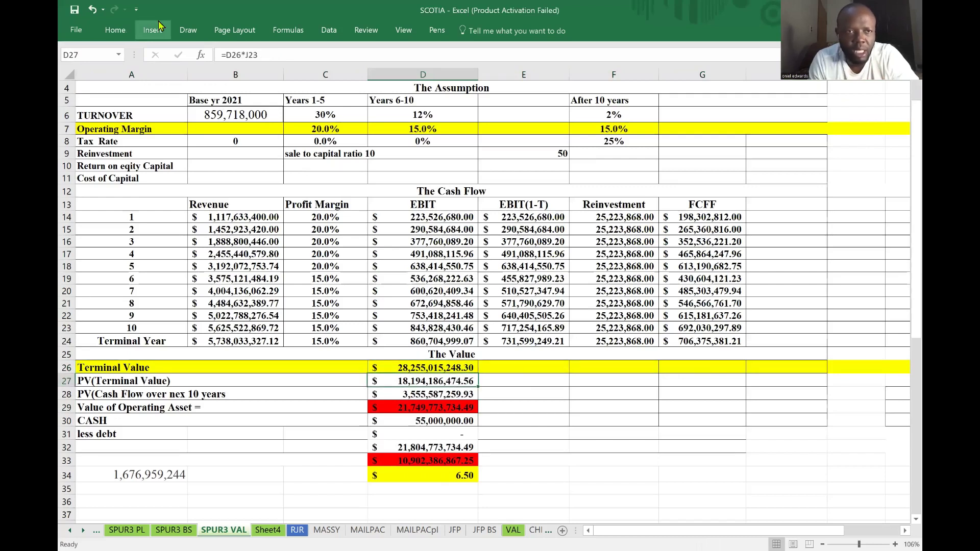
click(127, 35)
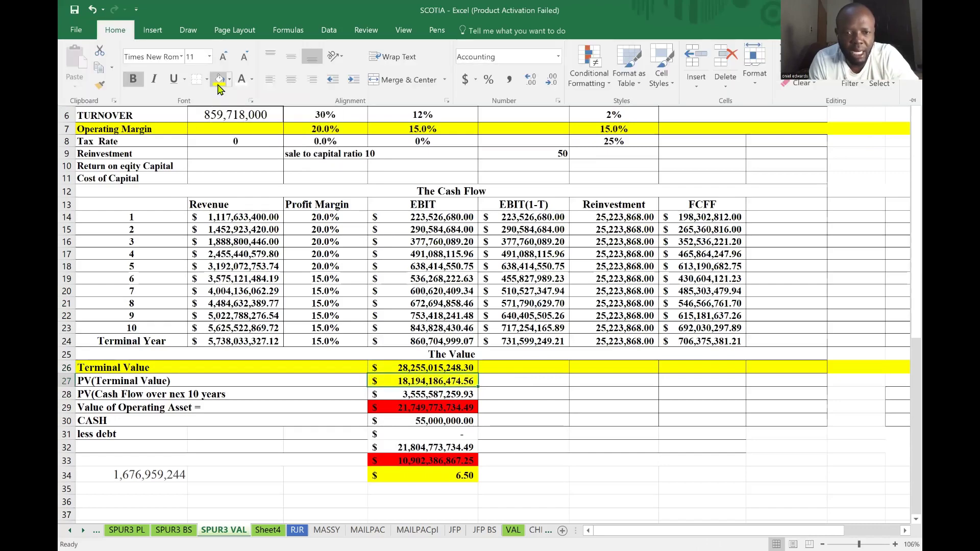
click(545, 390)
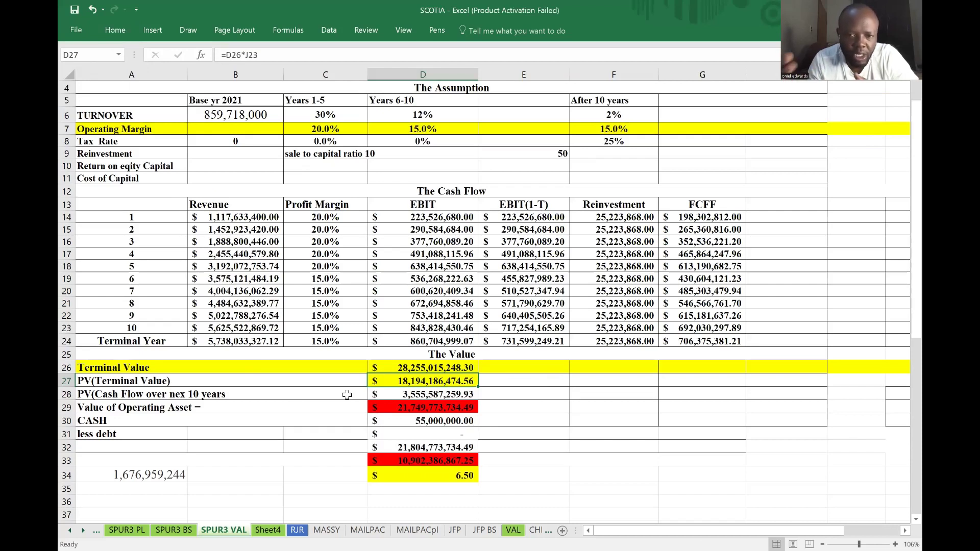
click(382, 394)
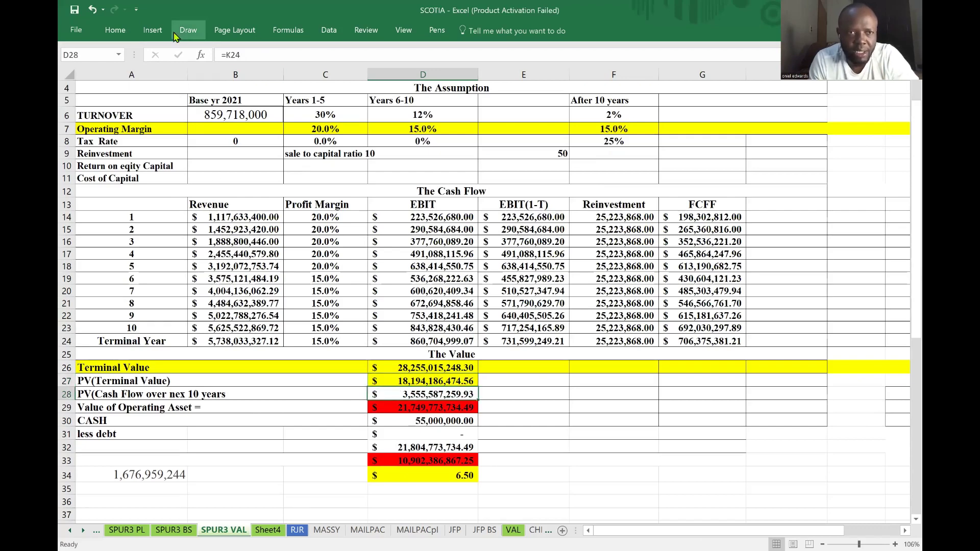
click(126, 34)
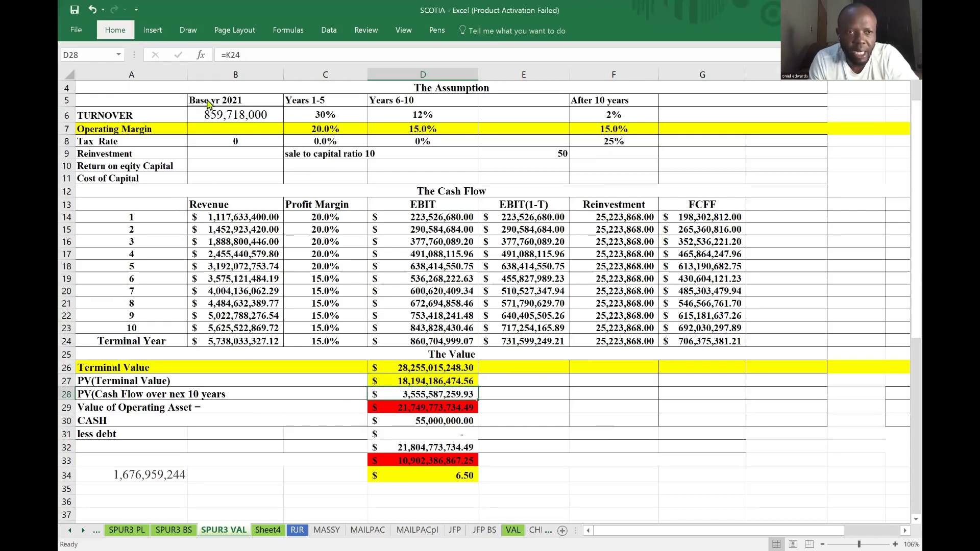
click(219, 81)
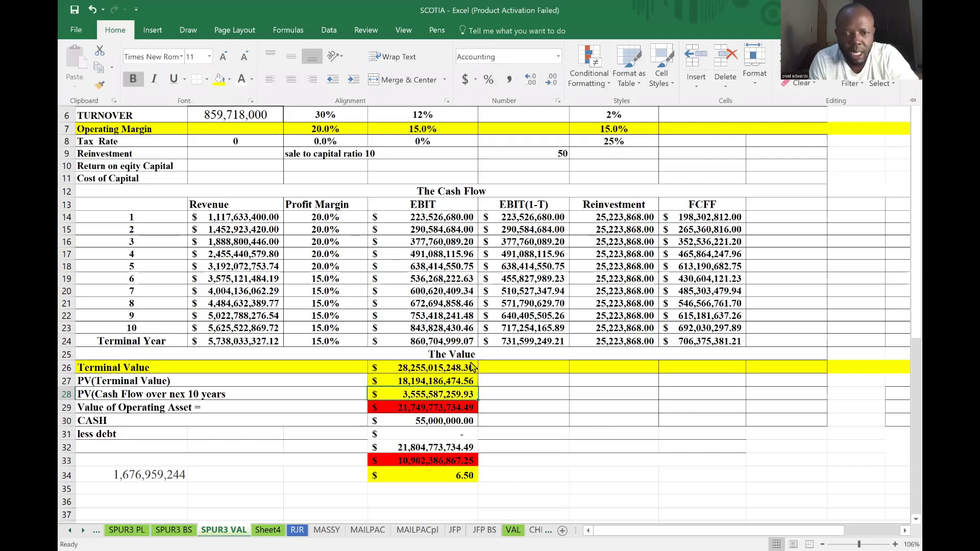
Change the fill of the Value of Operating Asset amount in D29 to yellow
click(380, 407)
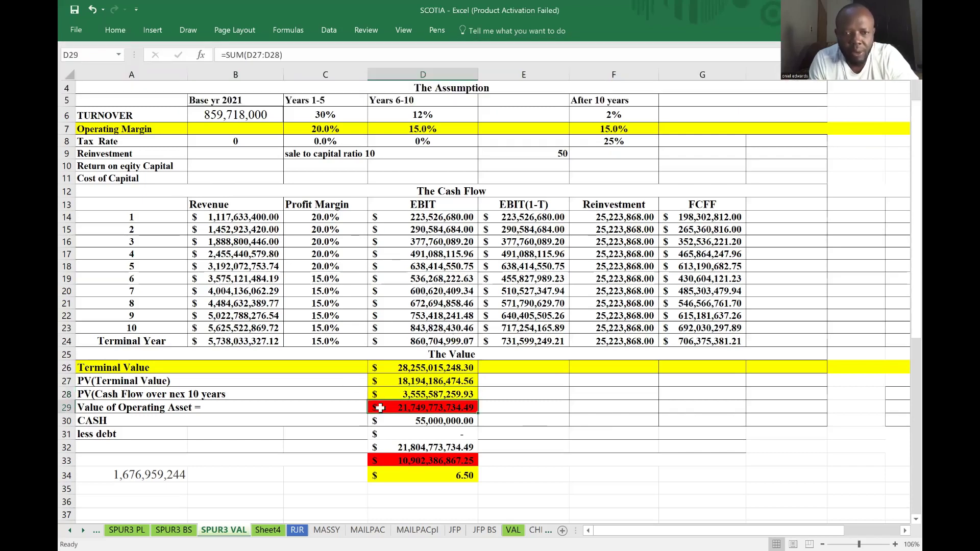
click(128, 29)
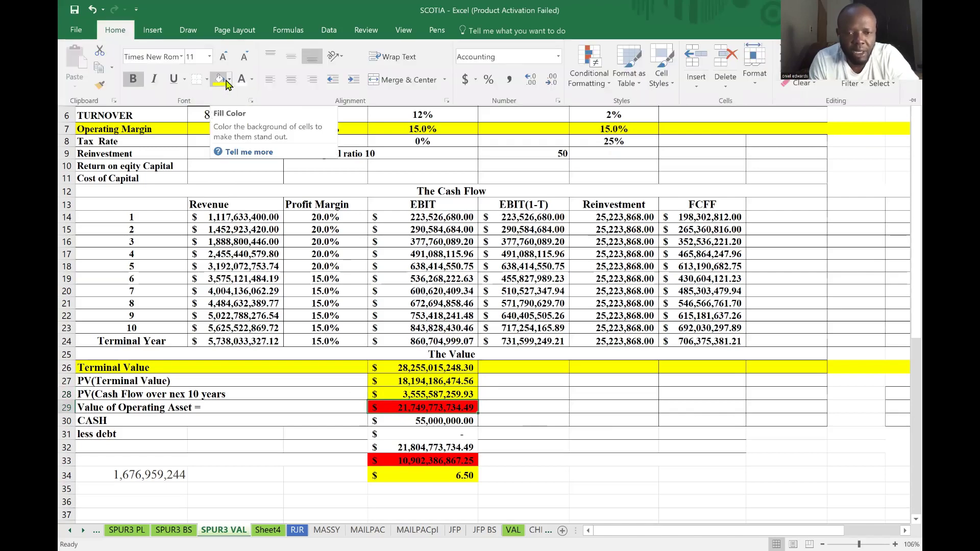
click(224, 83)
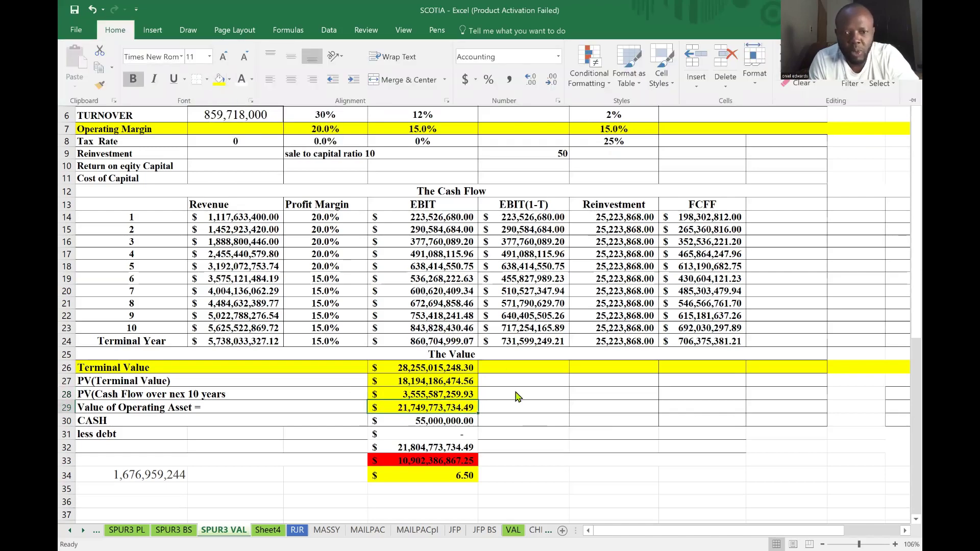
click(535, 415)
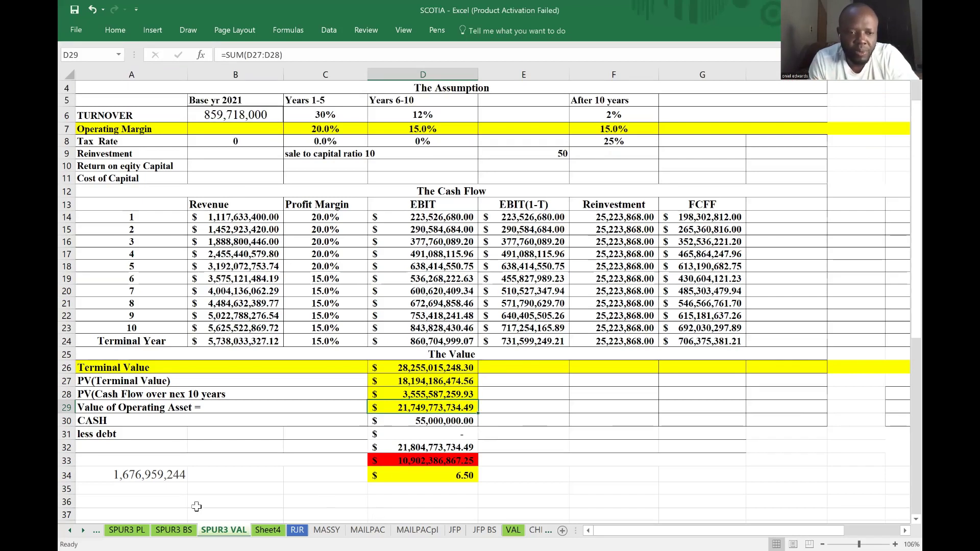
Copy the 2022 cash balance of 223,205,000 from the SPUR3 BS sheet and paste it as a value into CASH on SPUR3 VAL
click(174, 530)
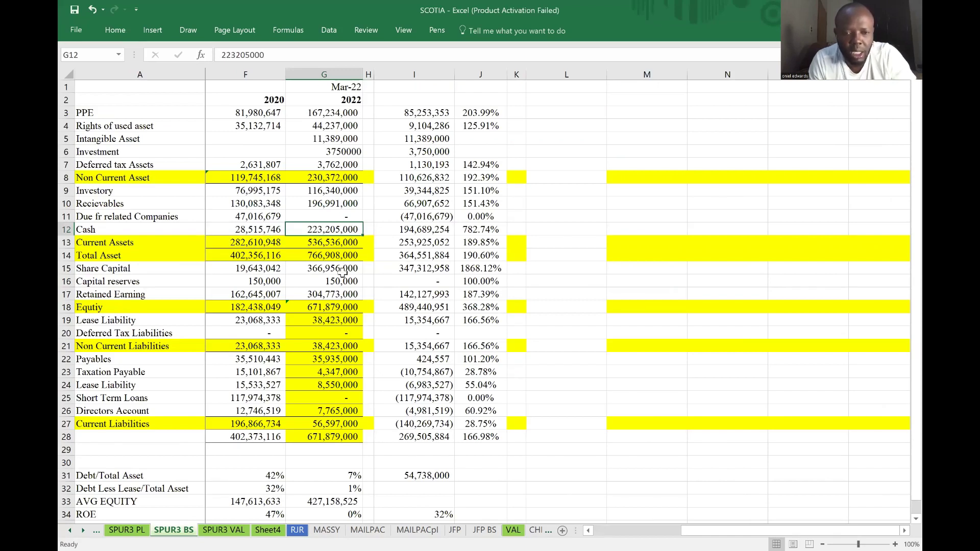
key(ctrl+c)
click(229, 531)
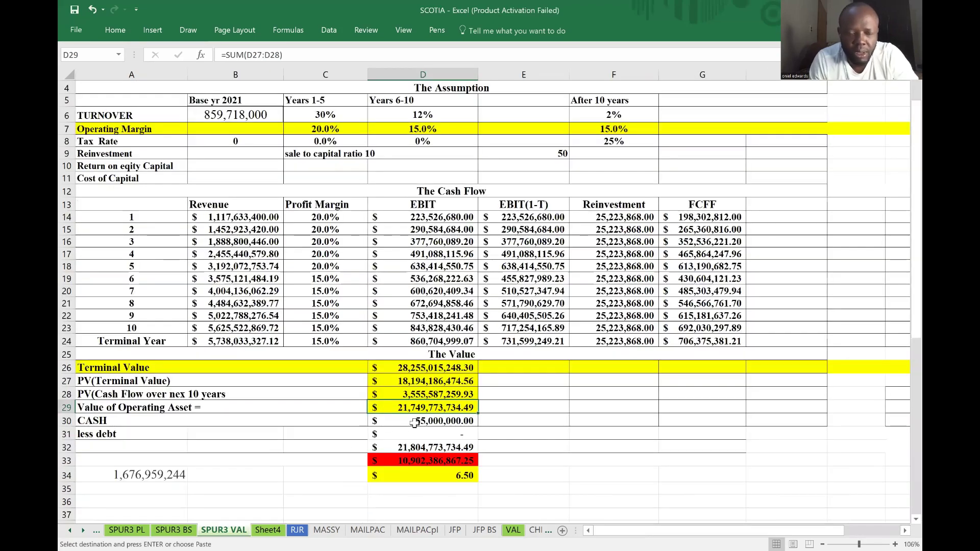
right_click(414, 424)
click(458, 211)
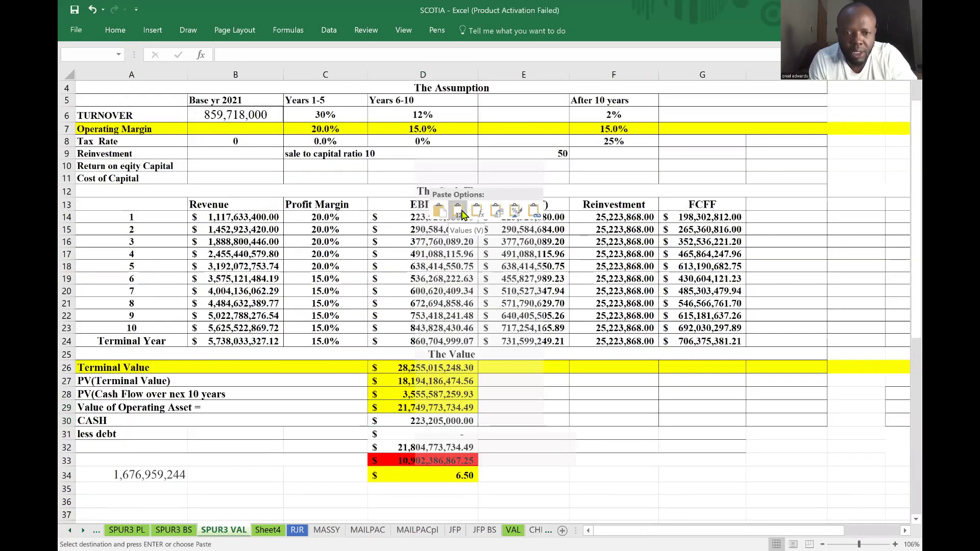
click(559, 398)
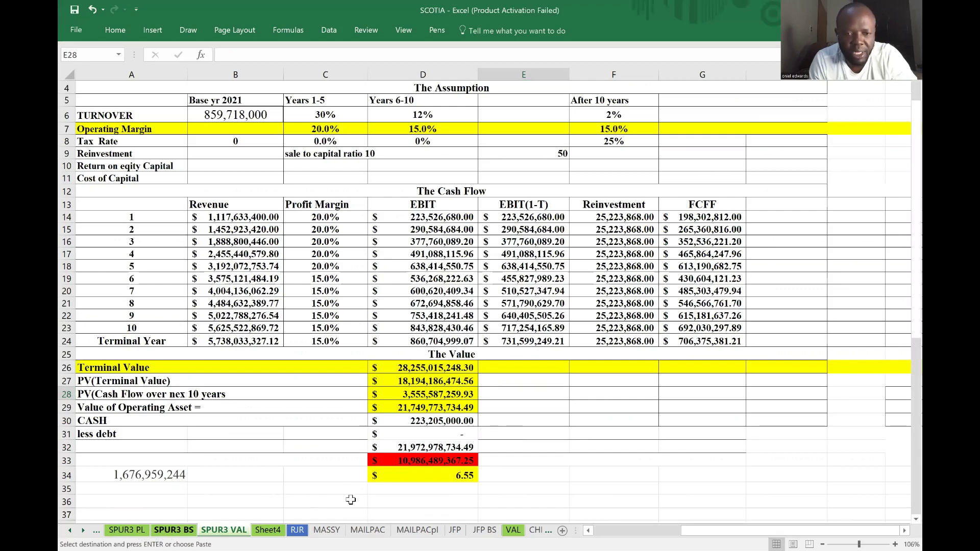
Copy the debt total of 54,738,000 from I31 on SPUR3 BS and paste it as a value into less debt on SPUR3 VAL
click(172, 532)
click(436, 476)
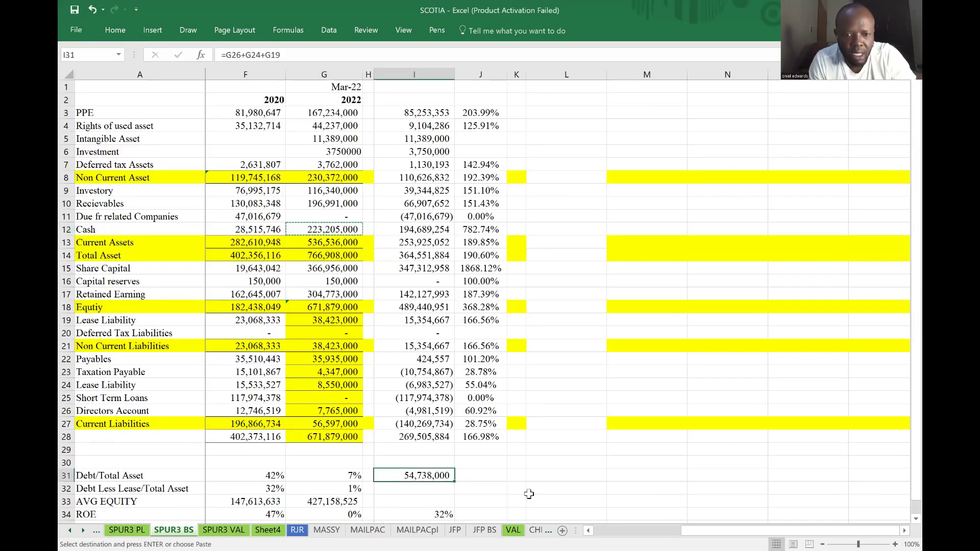
key(ctrl+c)
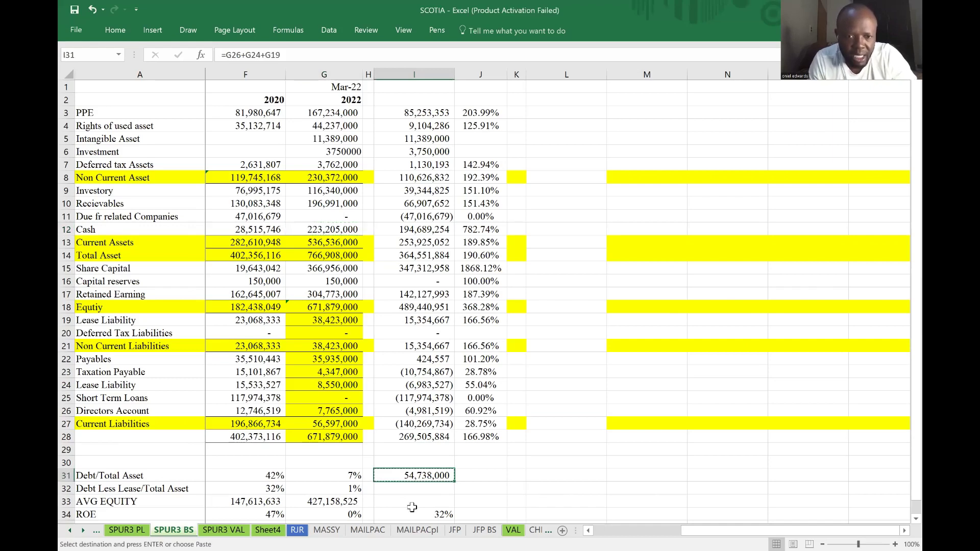
click(231, 532)
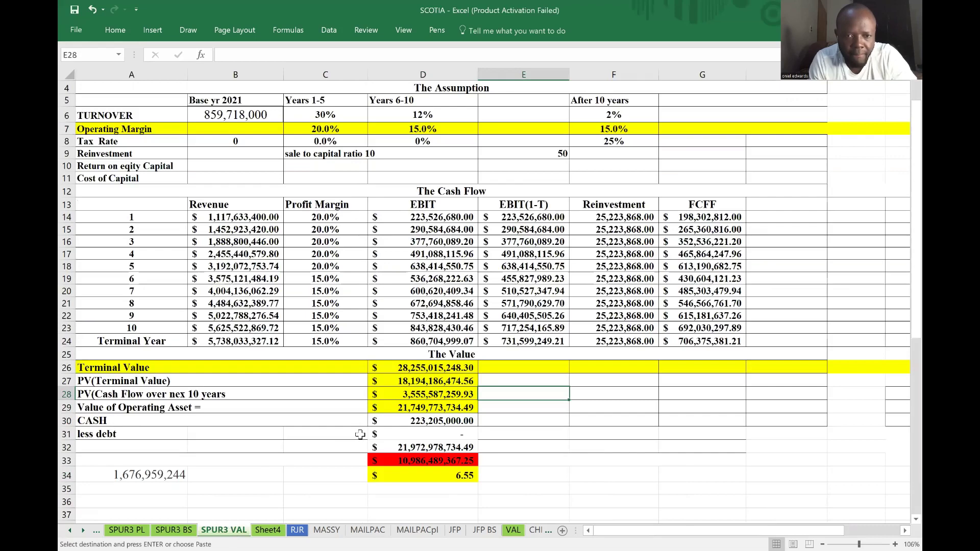
click(396, 434)
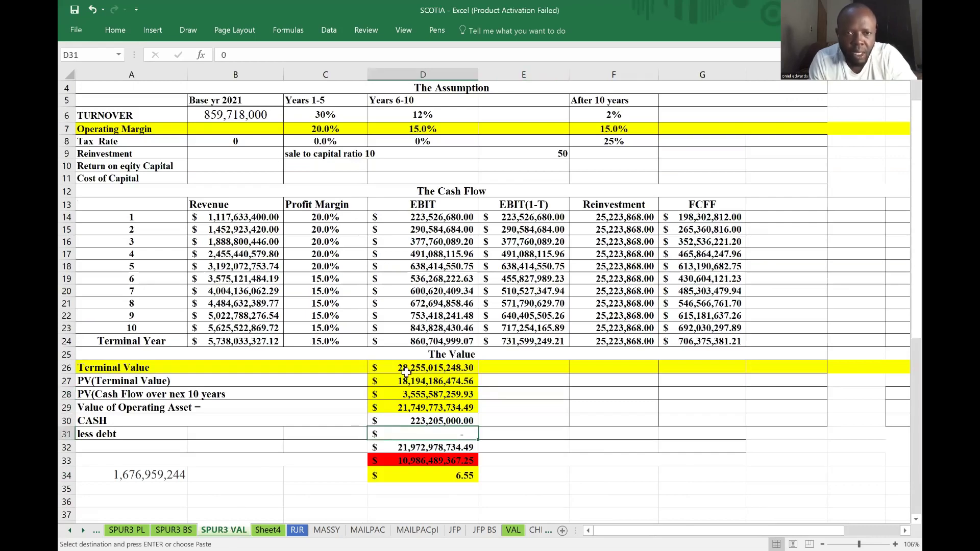
right_click(401, 435)
click(444, 224)
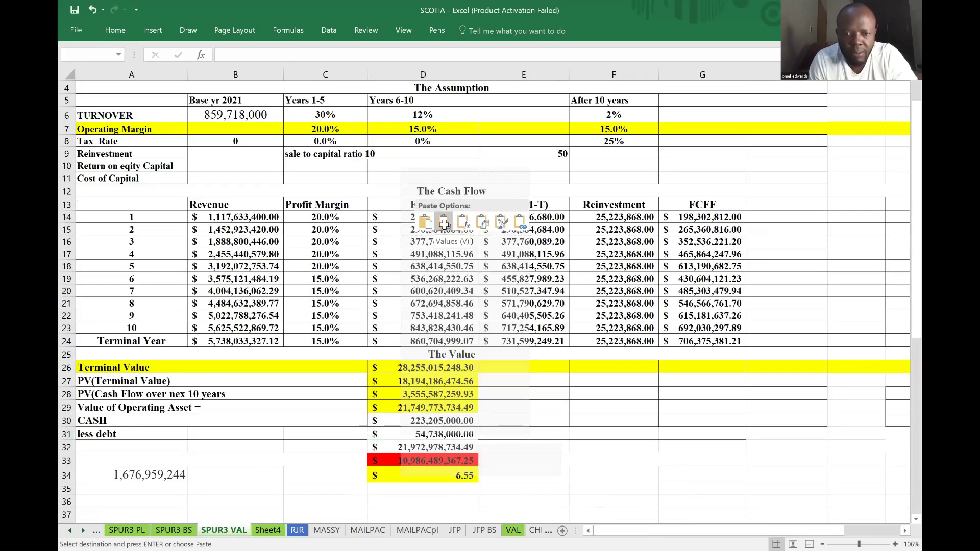
click(556, 434)
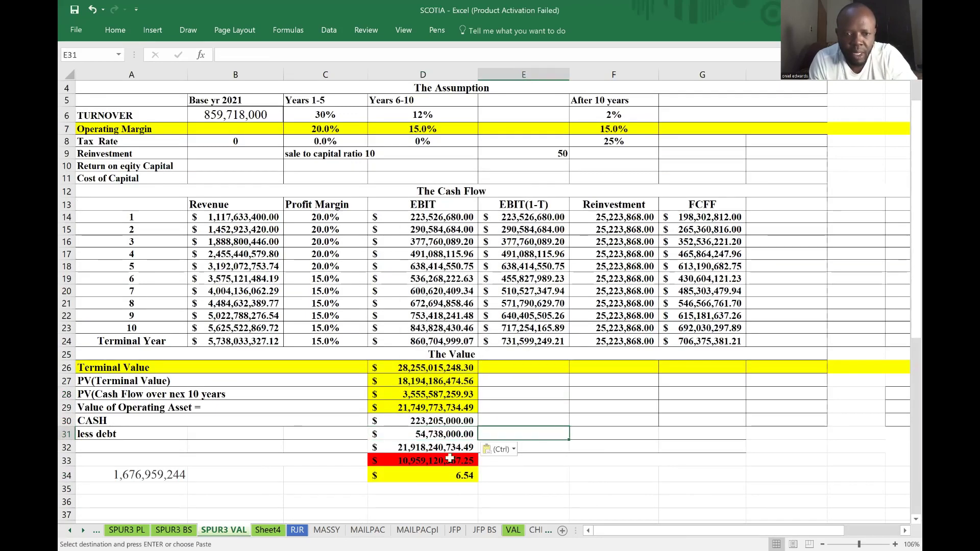
Examine the formulas in D32, D33 and D34 and the share count in A34
click(427, 446)
click(543, 431)
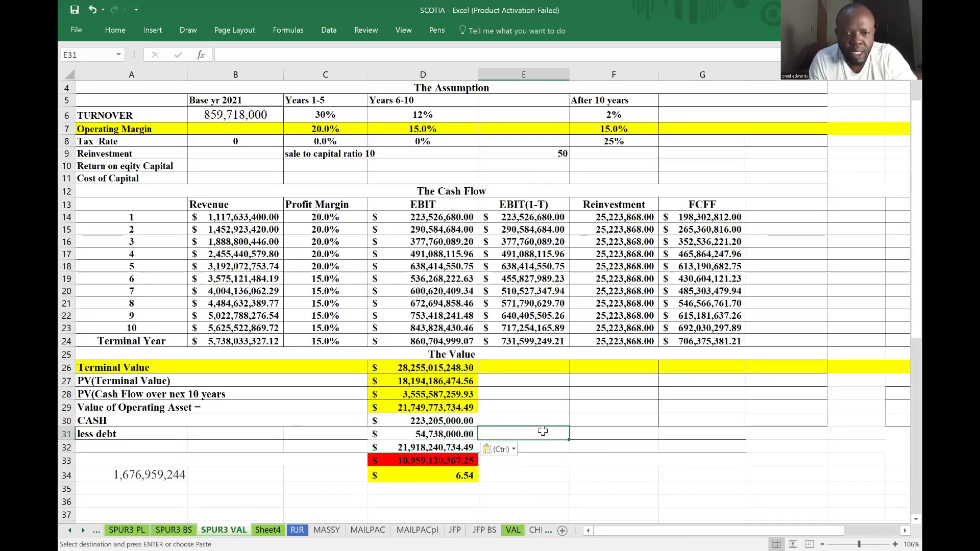
click(428, 446)
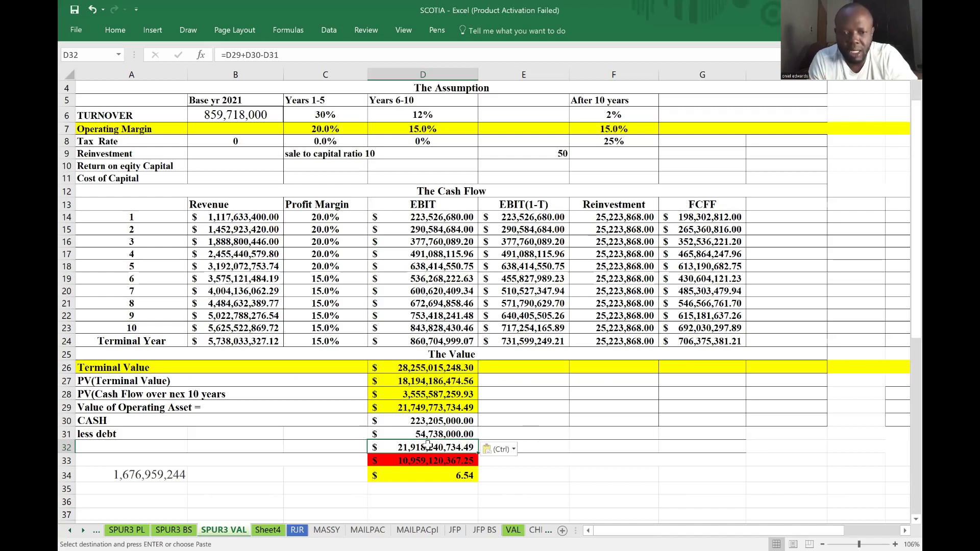
click(456, 460)
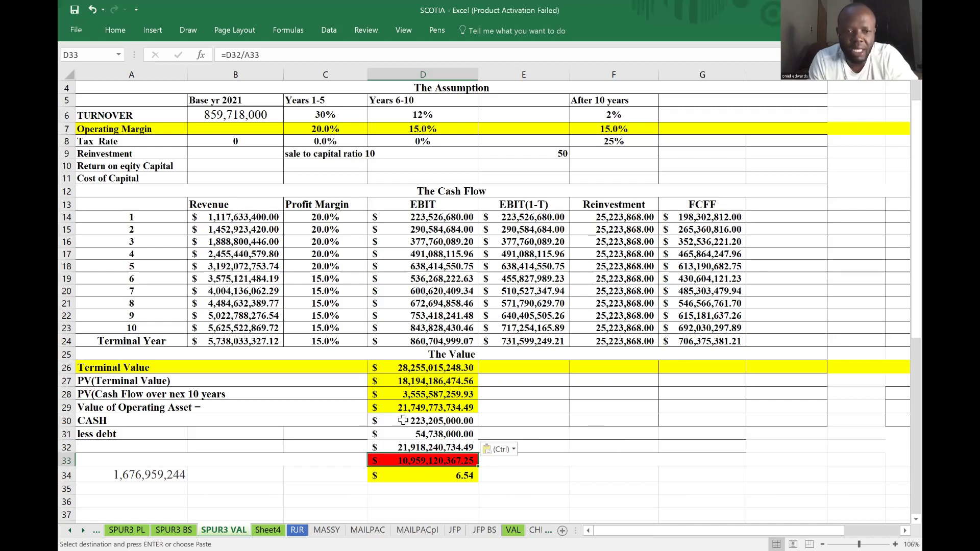
click(171, 473)
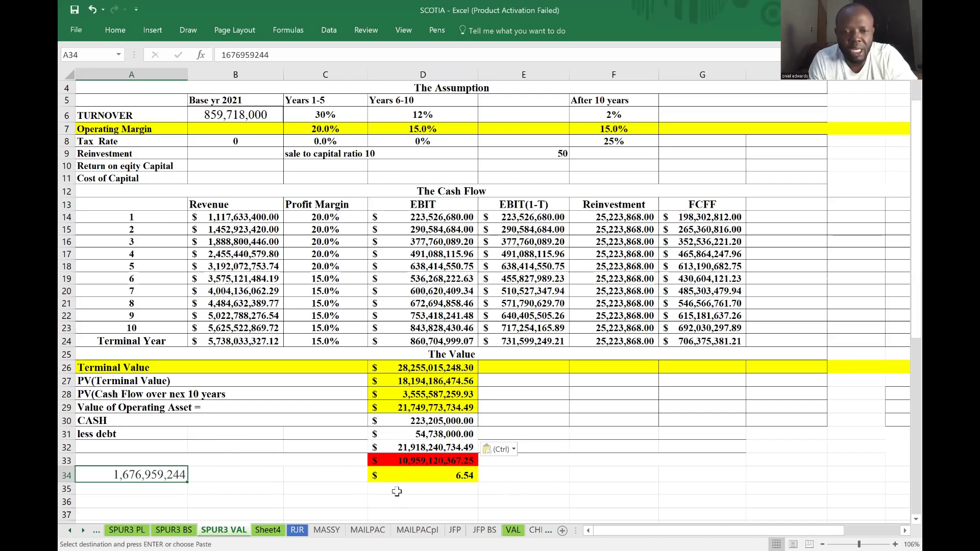
click(431, 475)
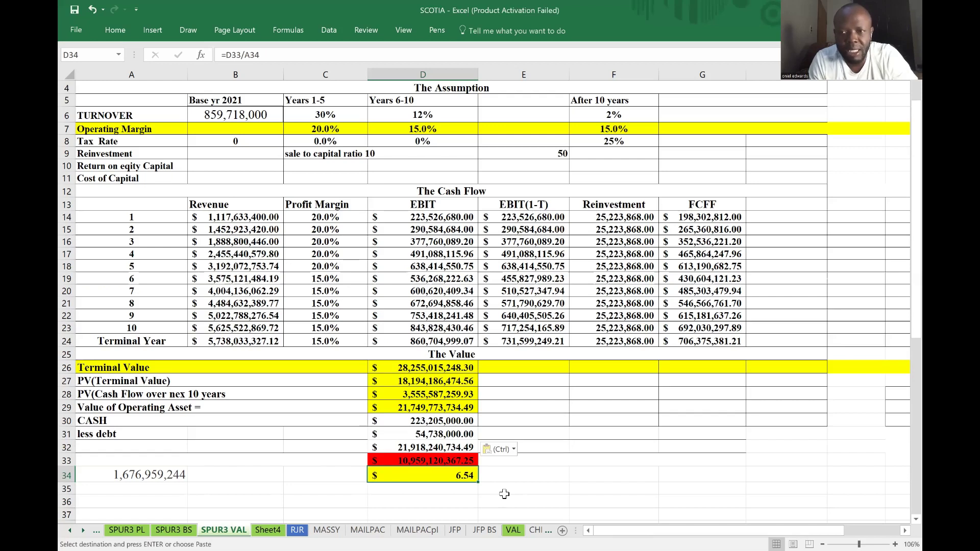
Label the share value in row 34 by entering "per share" in cell E34
click(514, 478)
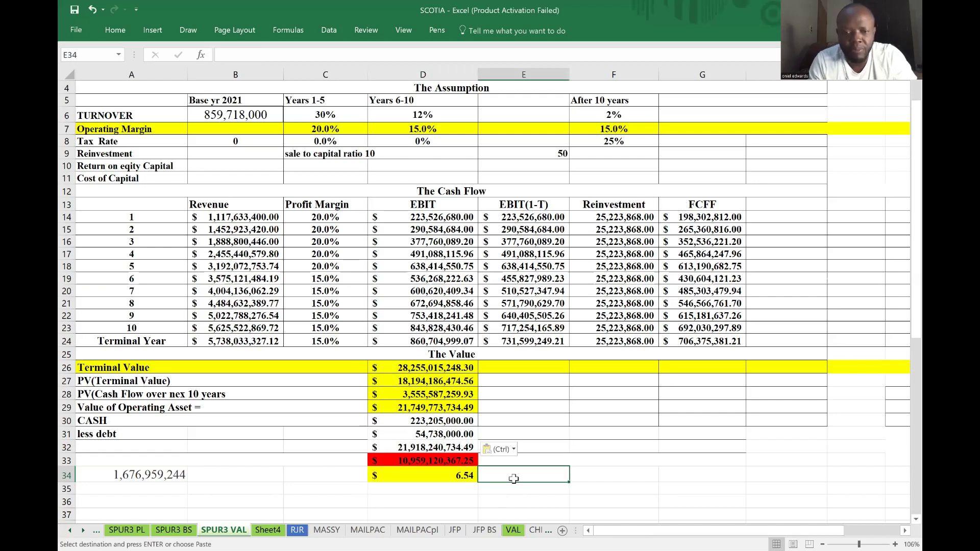
text(per share)
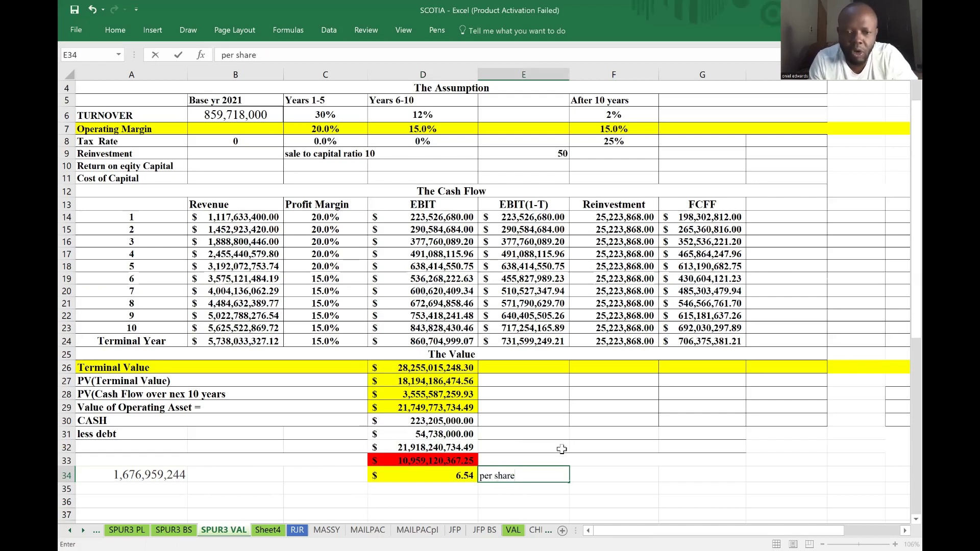
click(561, 449)
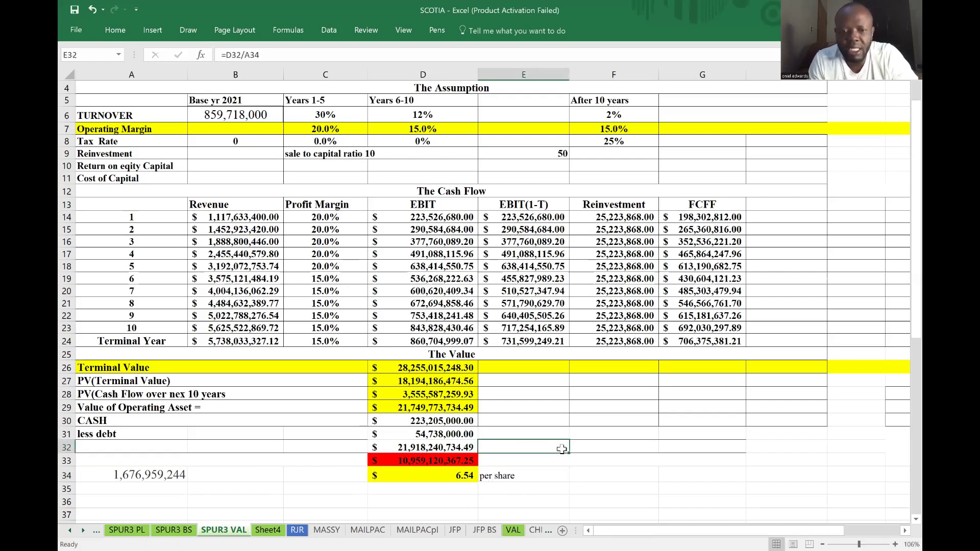